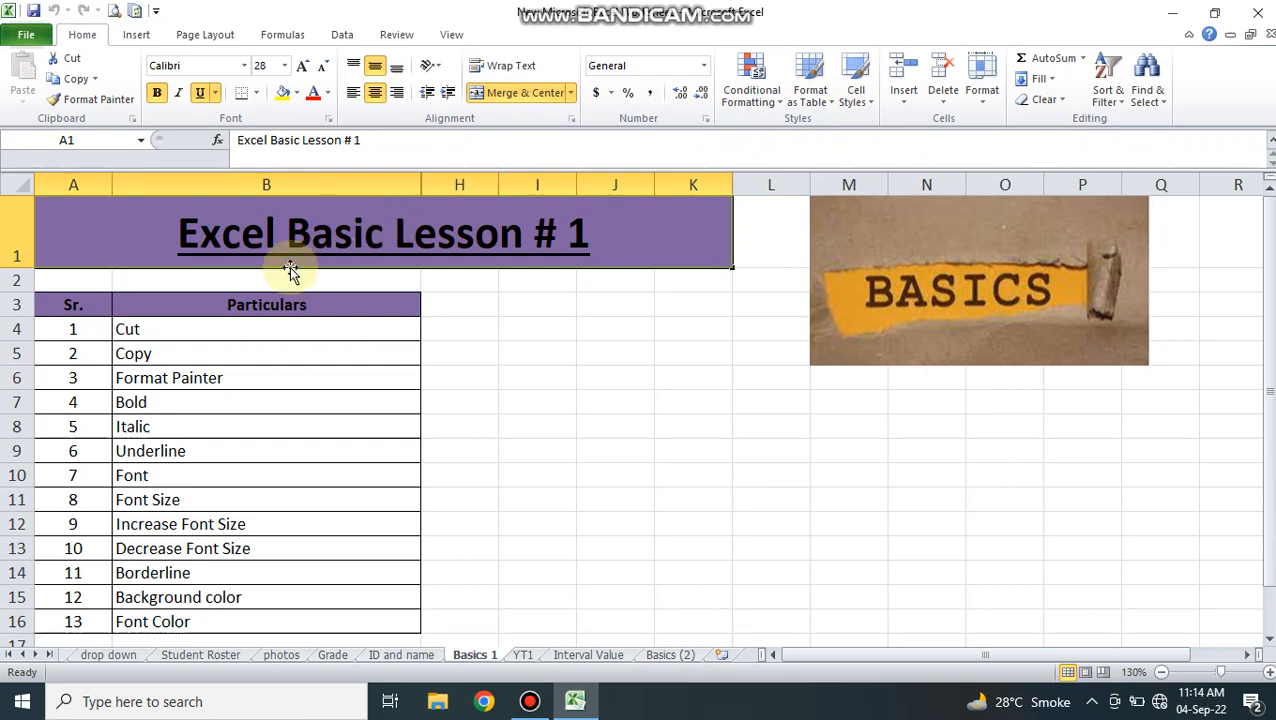
Review the lesson topics in the Particulars column, from Cut in B4 to Font Color in B16.
{"action": "left_click", "coordinate": [199, 329]}
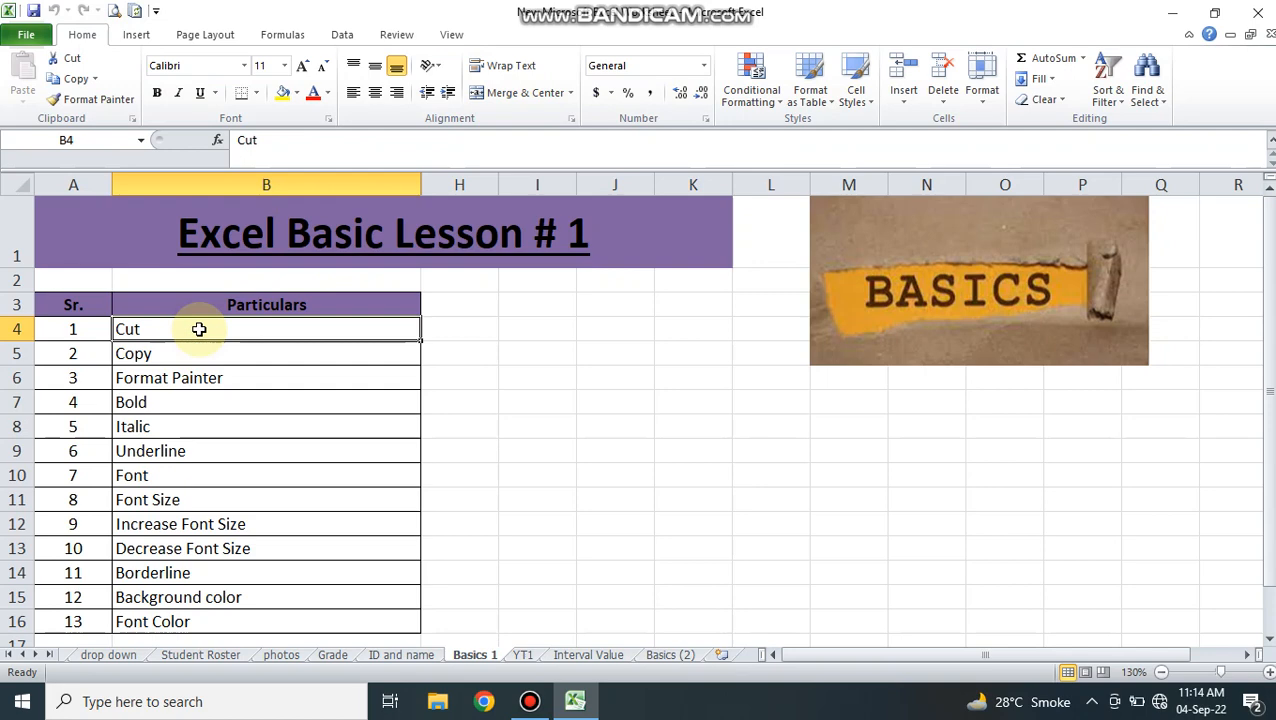
{"action": "key", "text": "Down"}
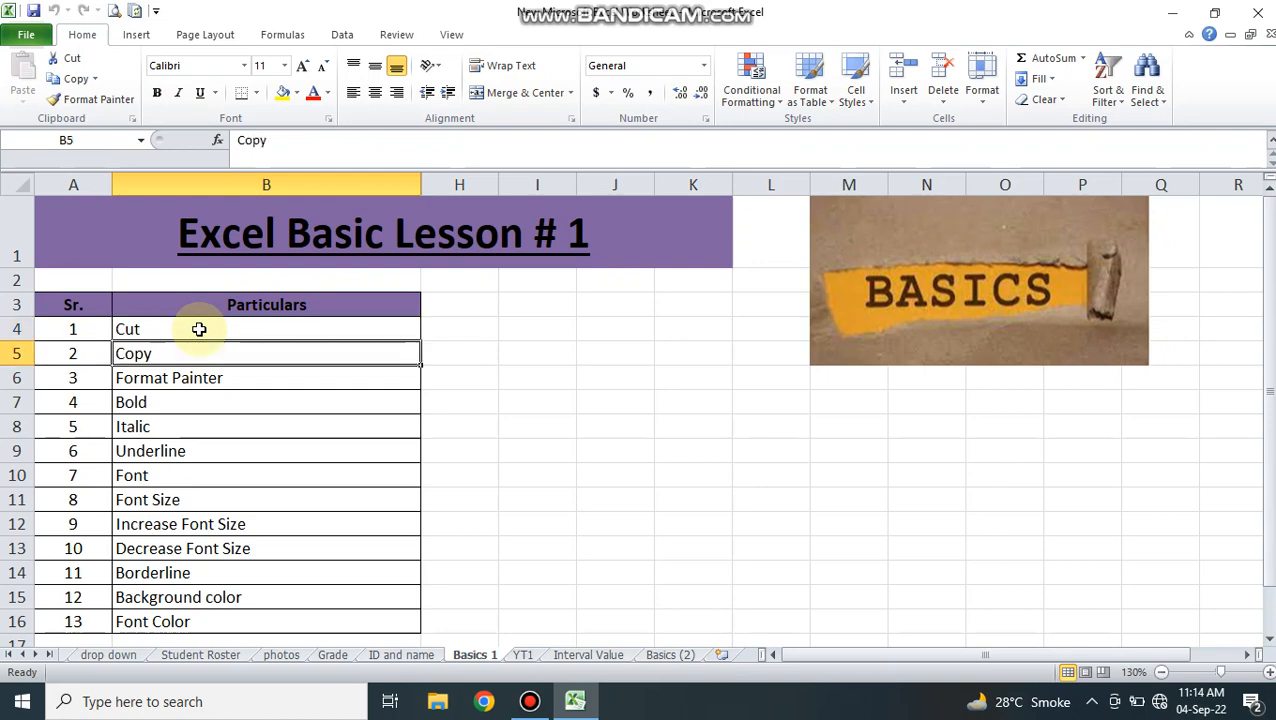
{"action": "key", "text": "Down"}
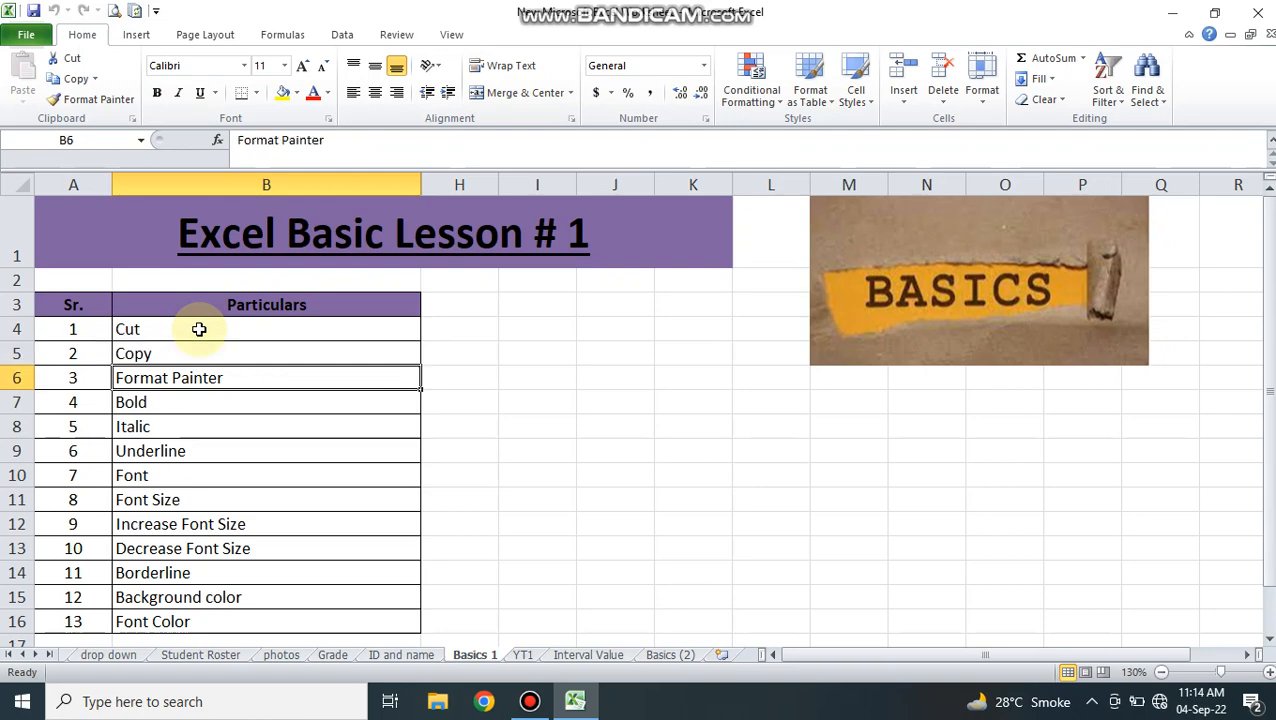
{"action": "left_click", "coordinate": [134, 402]}
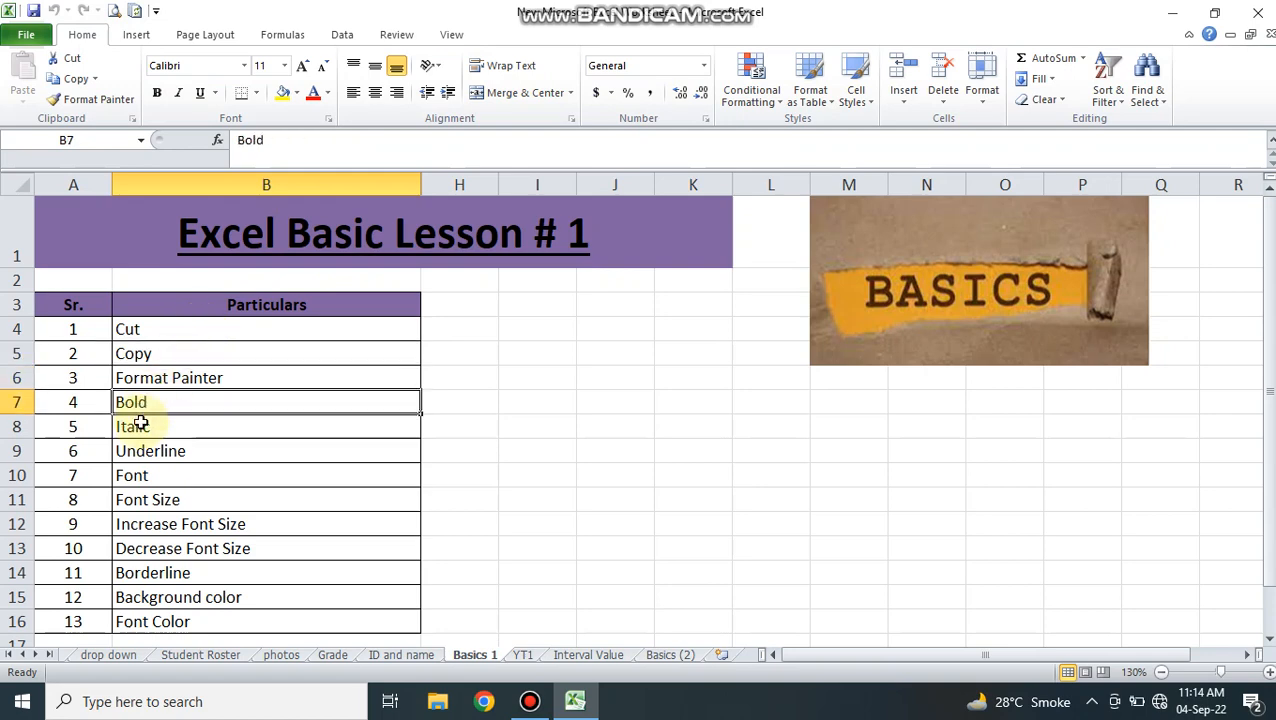
{"action": "left_click", "coordinate": [137, 424]}
{"action": "left_click", "coordinate": [140, 449]}
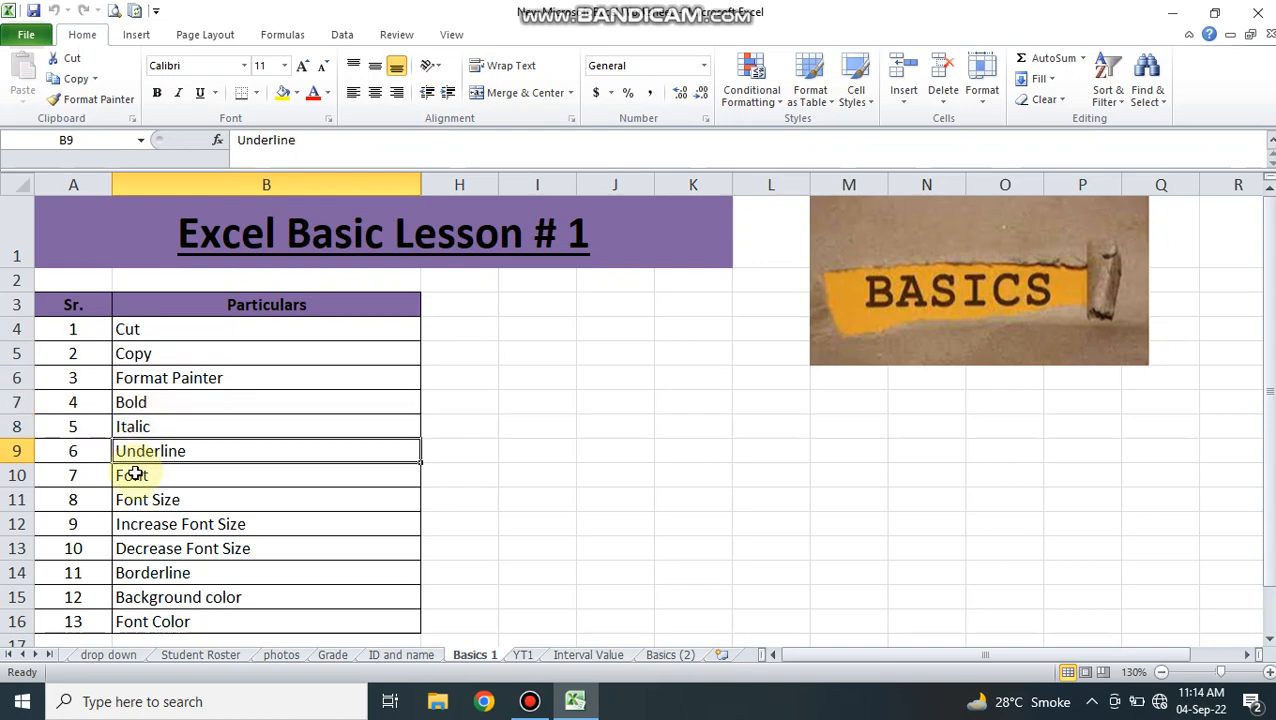
{"action": "left_click", "coordinate": [134, 474]}
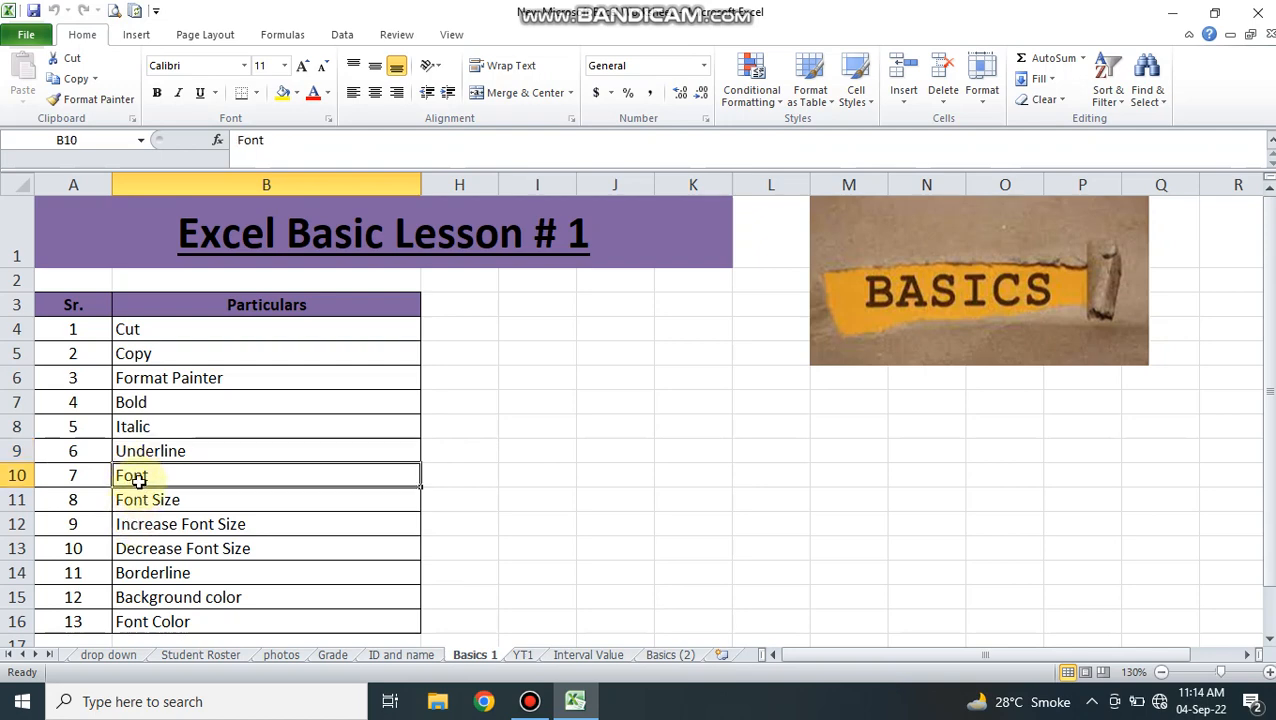
{"action": "left_click", "coordinate": [138, 526]}
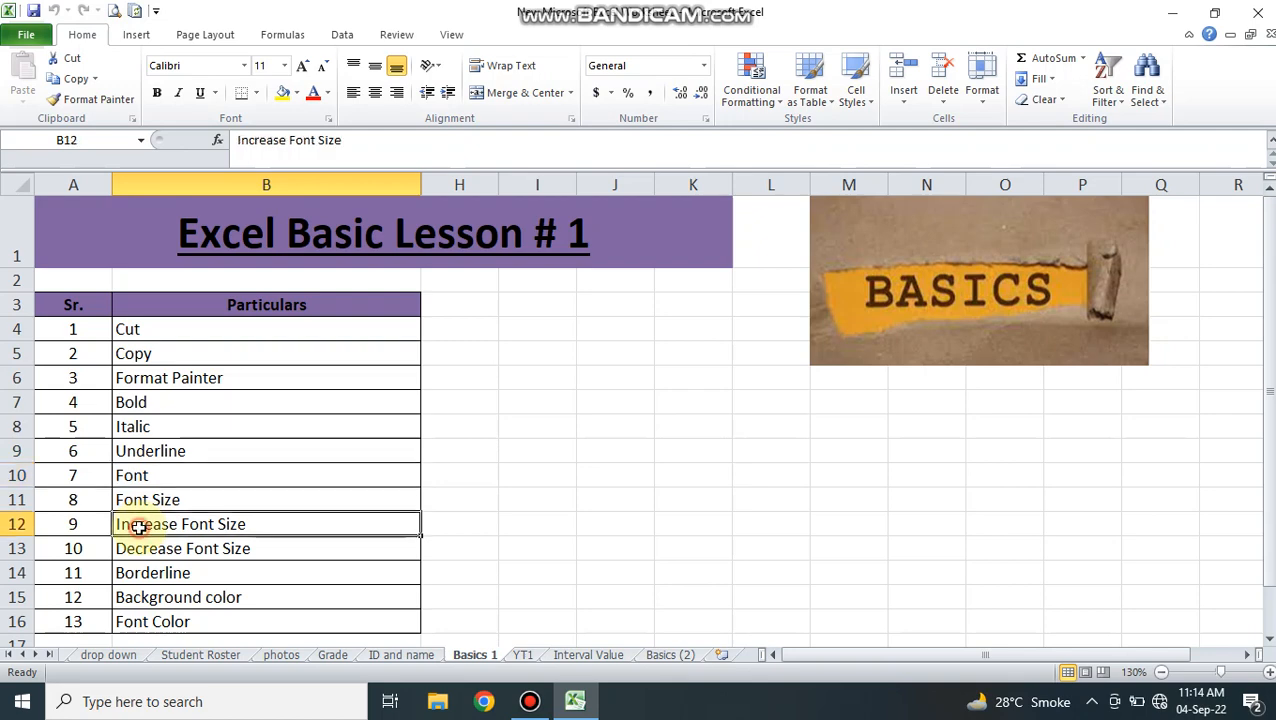
{"action": "left_click", "coordinate": [133, 548]}
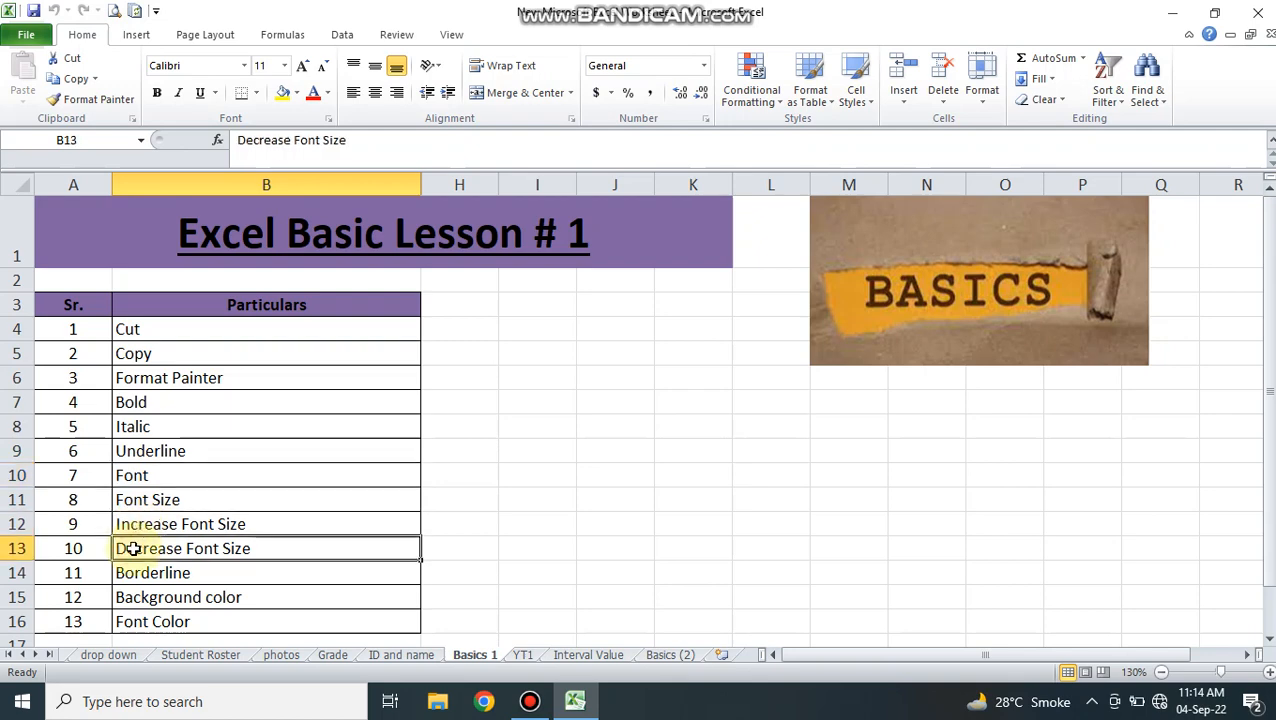
{"action": "left_click", "coordinate": [133, 575]}
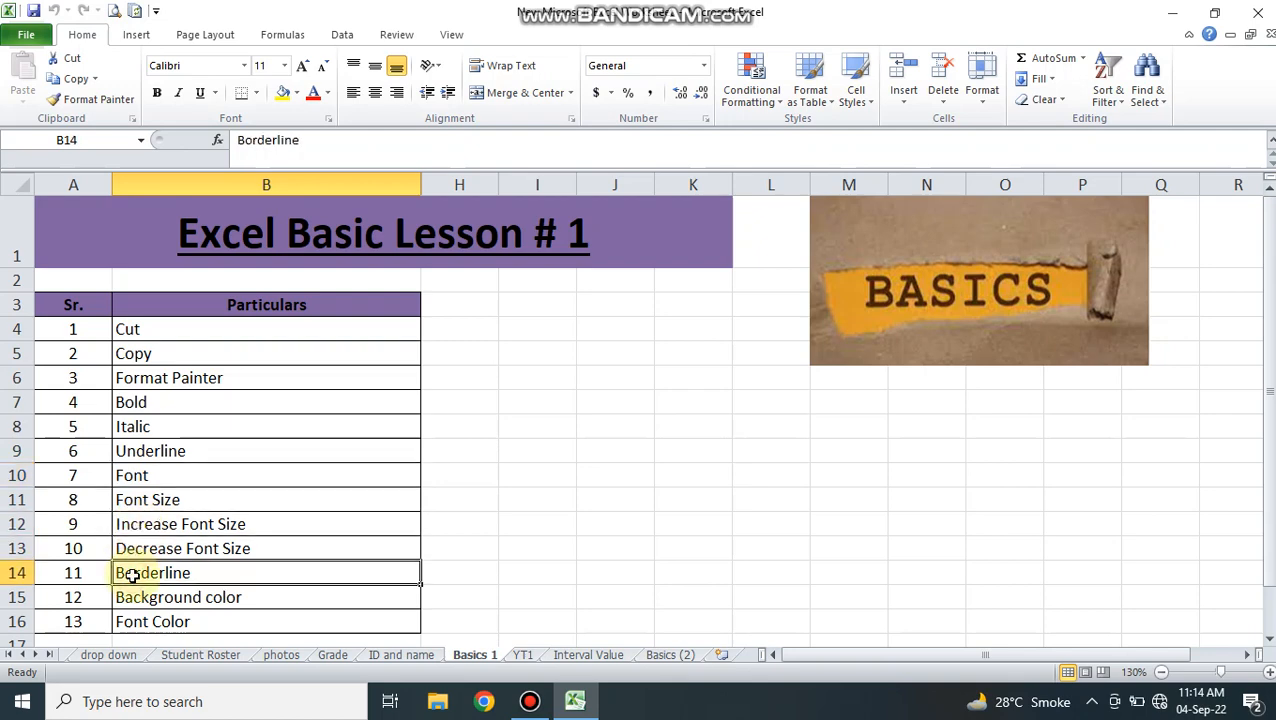
{"action": "left_click", "coordinate": [133, 599]}
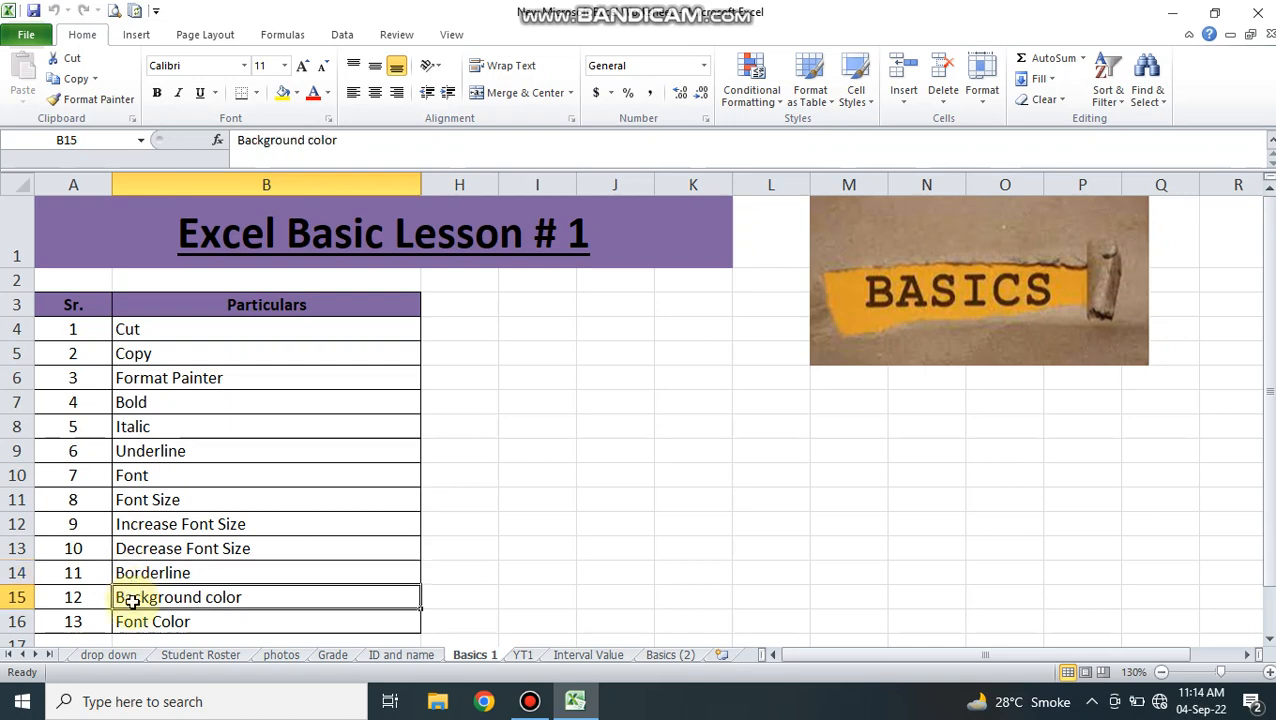
{"action": "left_click", "coordinate": [133, 621]}
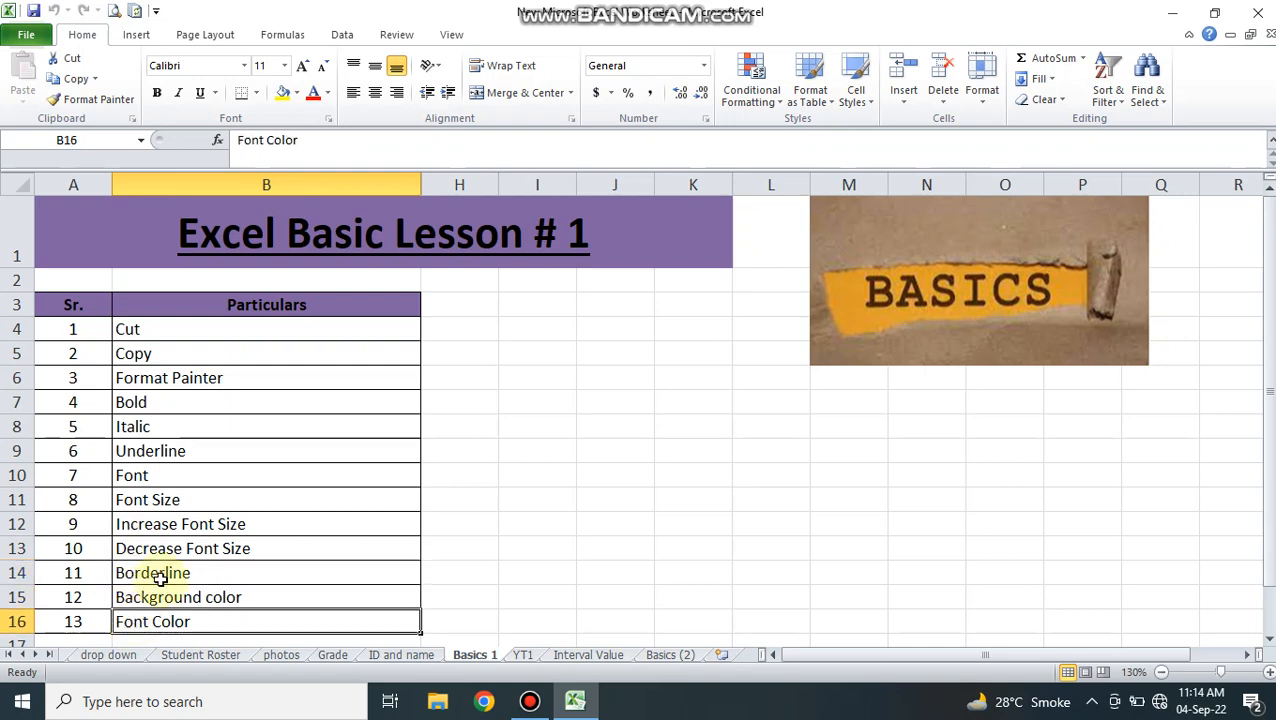
{"action": "left_click", "coordinate": [365, 331]}
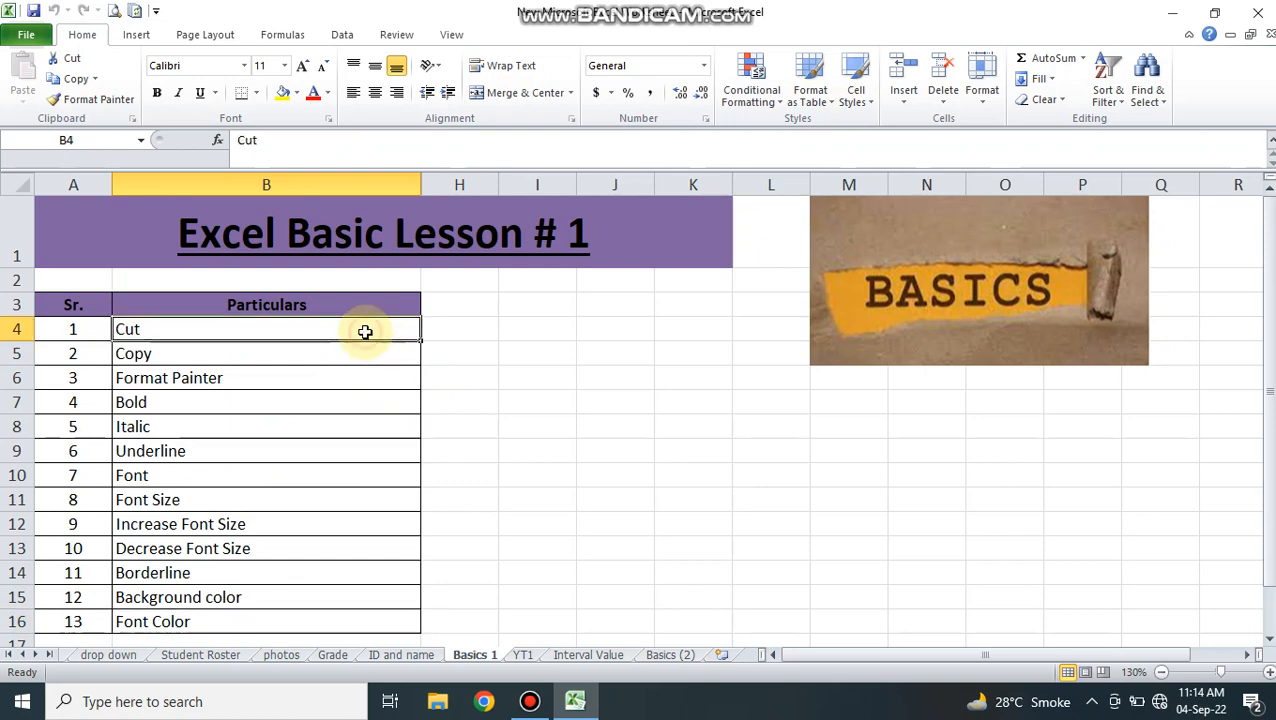
Enter the text "Excel Basic" in cell I7.
{"action": "left_click", "coordinate": [567, 400]}
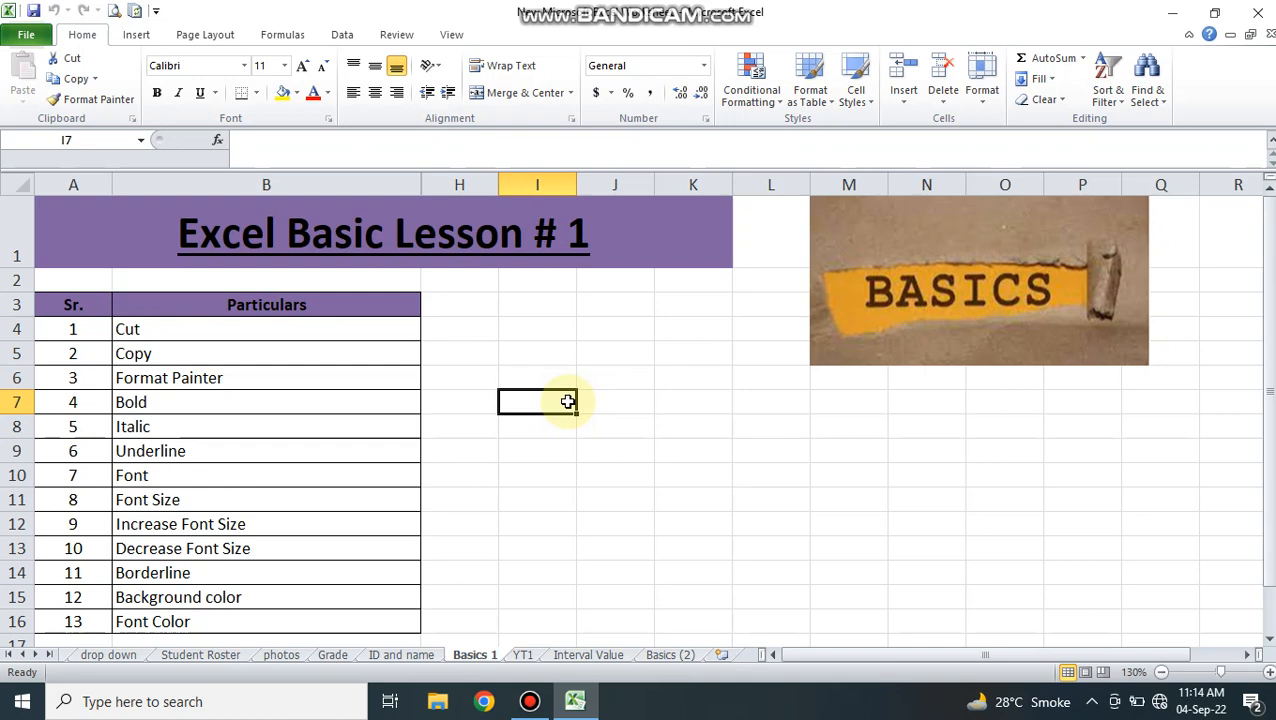
{"action": "type", "text": "Excel"}
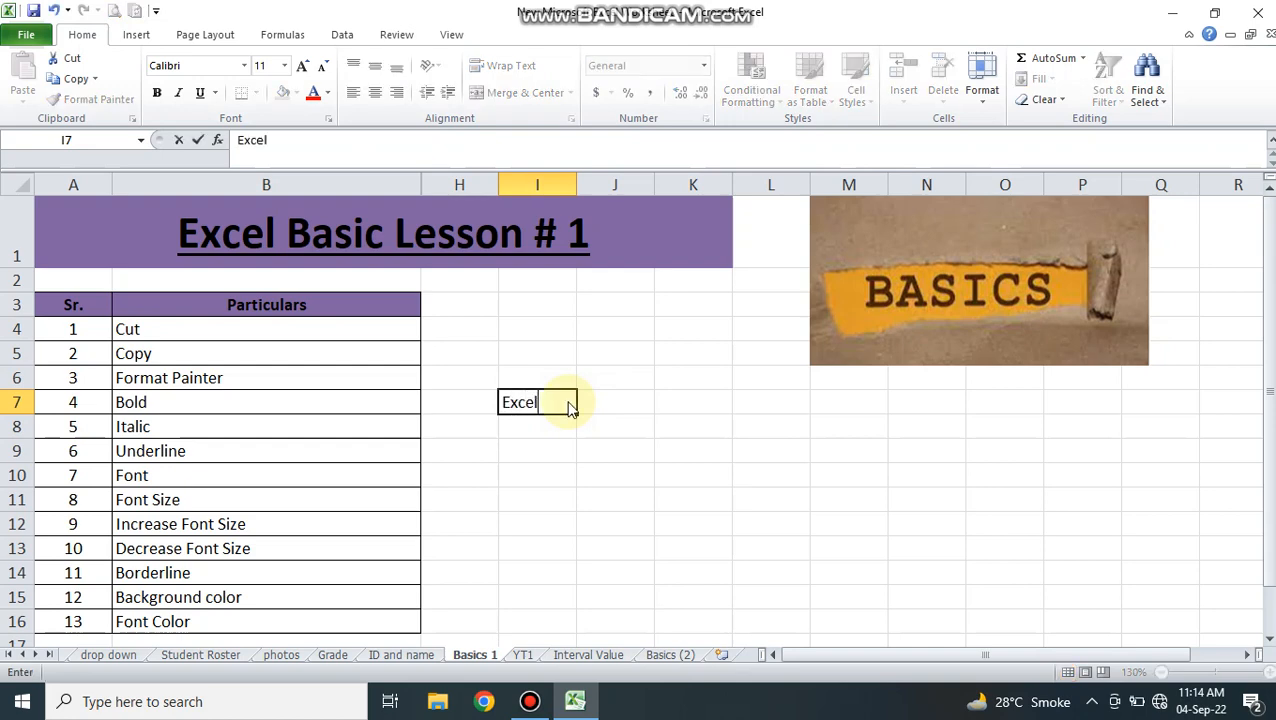
{"action": "type", "text": " Basic"}
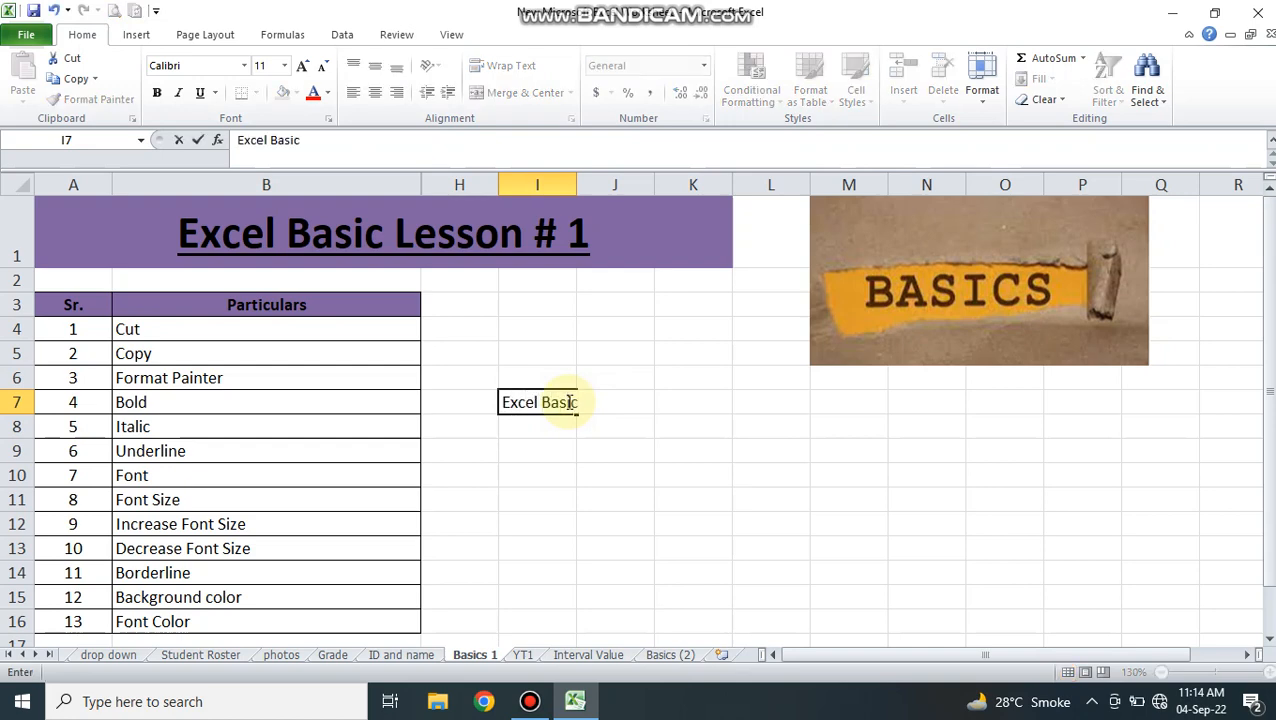
{"action": "key", "text": "Return"}
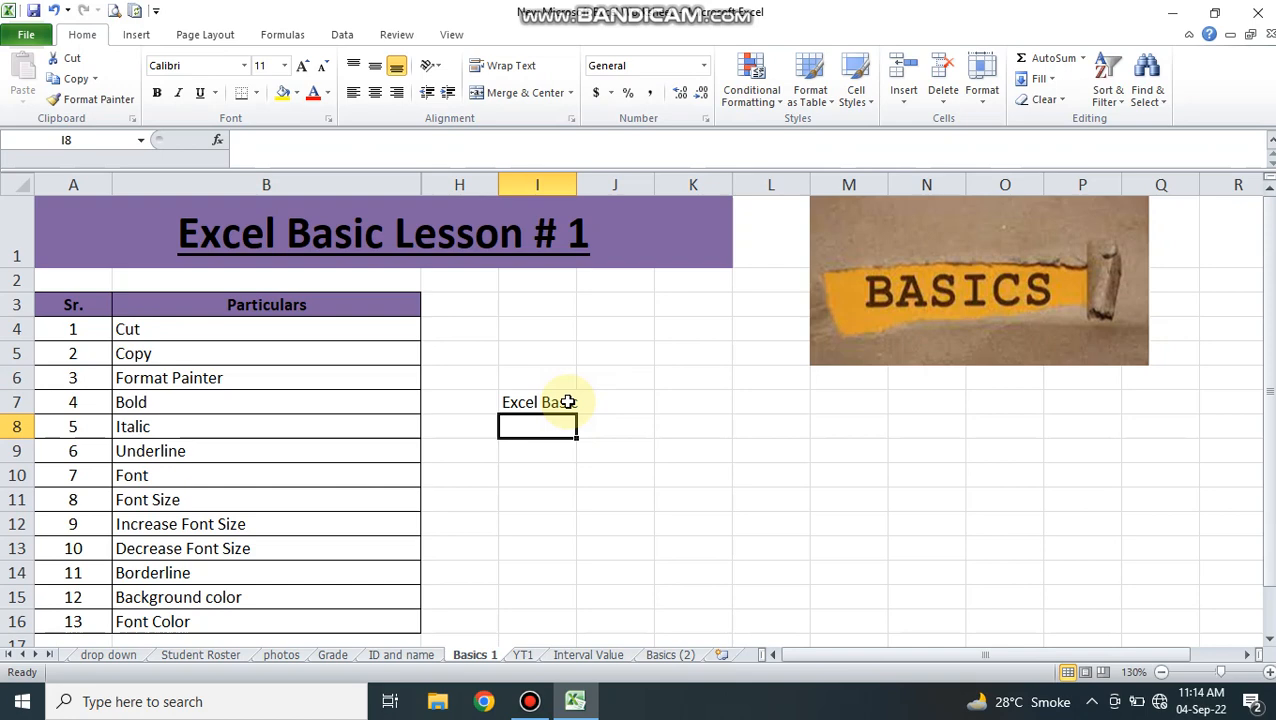
Apply a yellow background fill to cell I7 and to empty cell K10.
{"action": "left_click", "coordinate": [543, 398]}
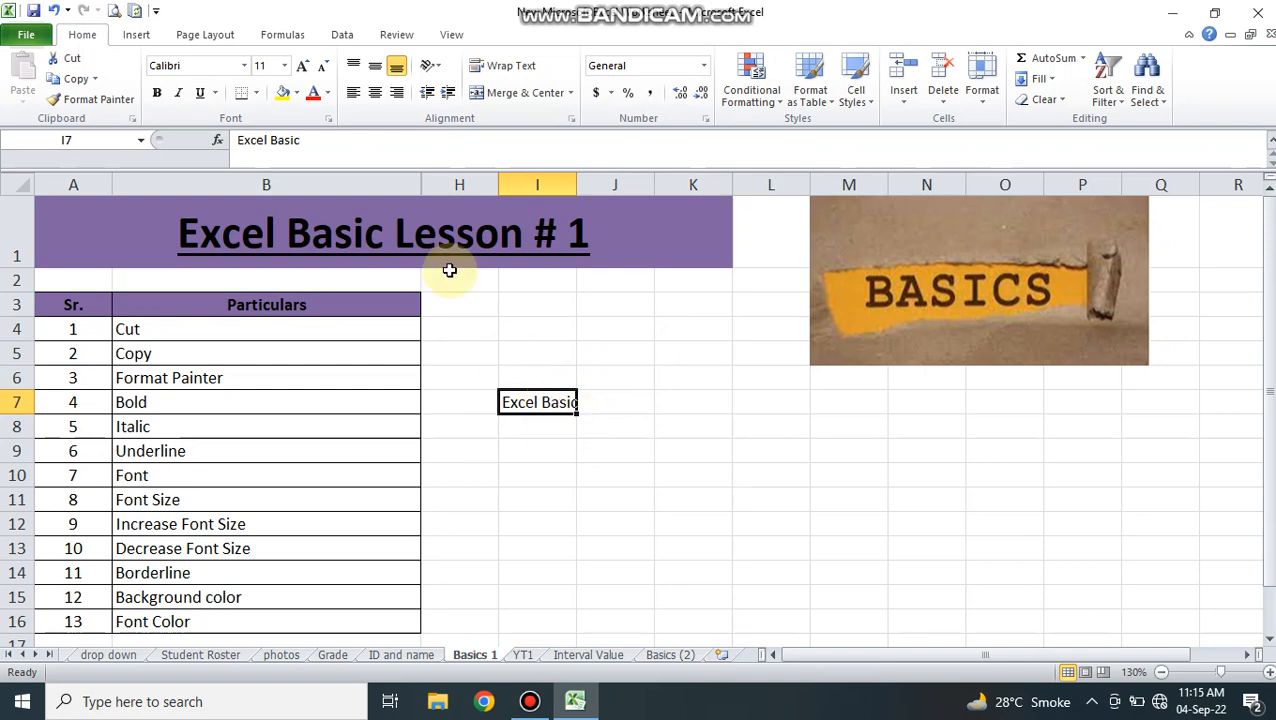
{"action": "left_click", "coordinate": [284, 93]}
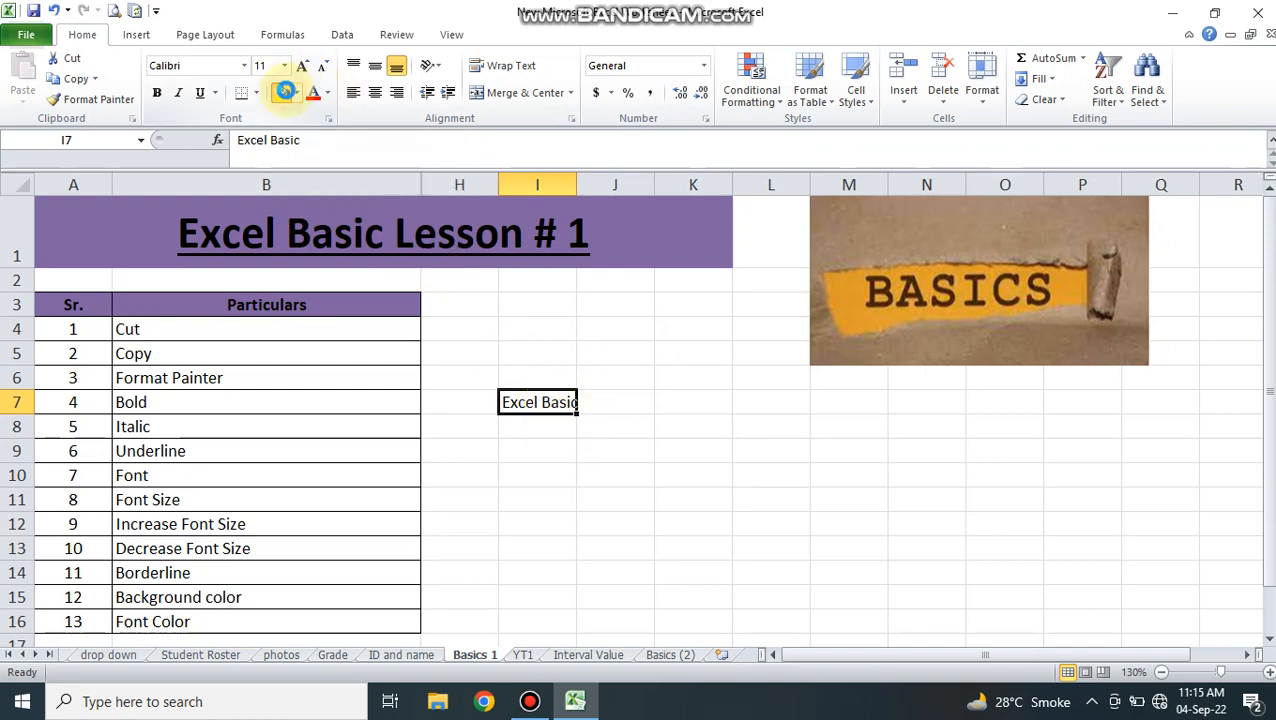
{"action": "left_click", "coordinate": [705, 479]}
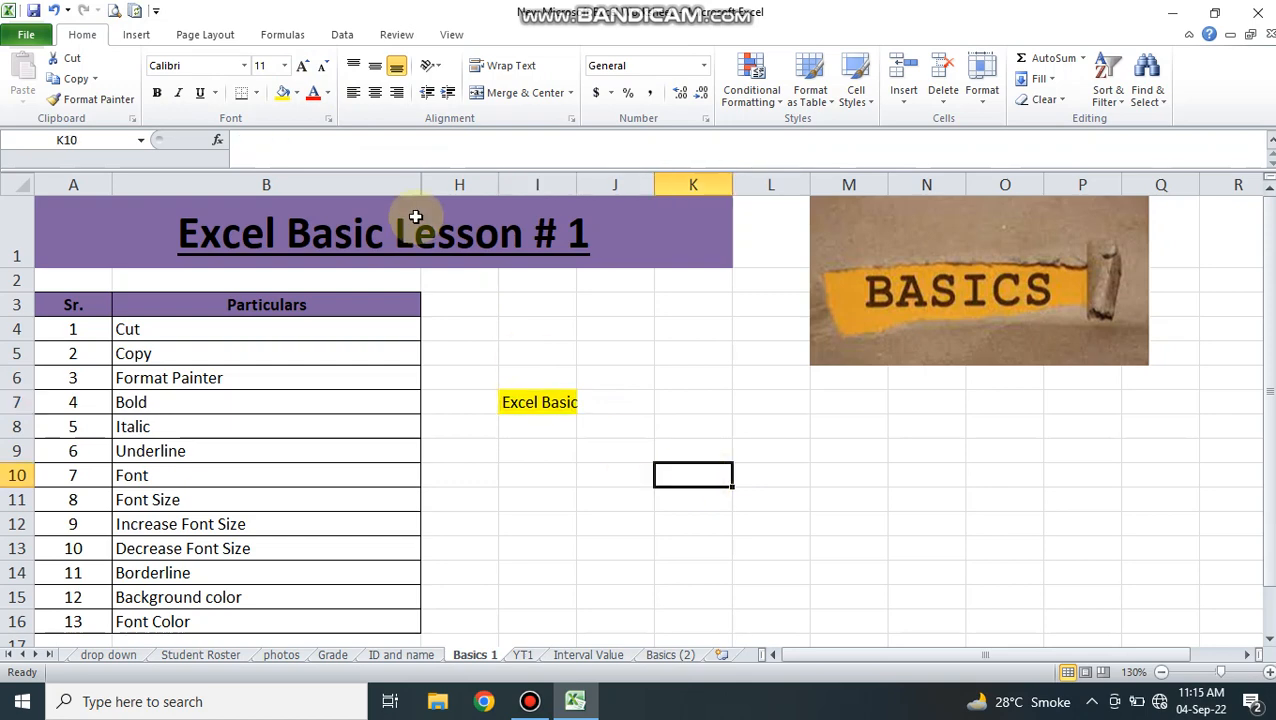
{"action": "left_click", "coordinate": [283, 93]}
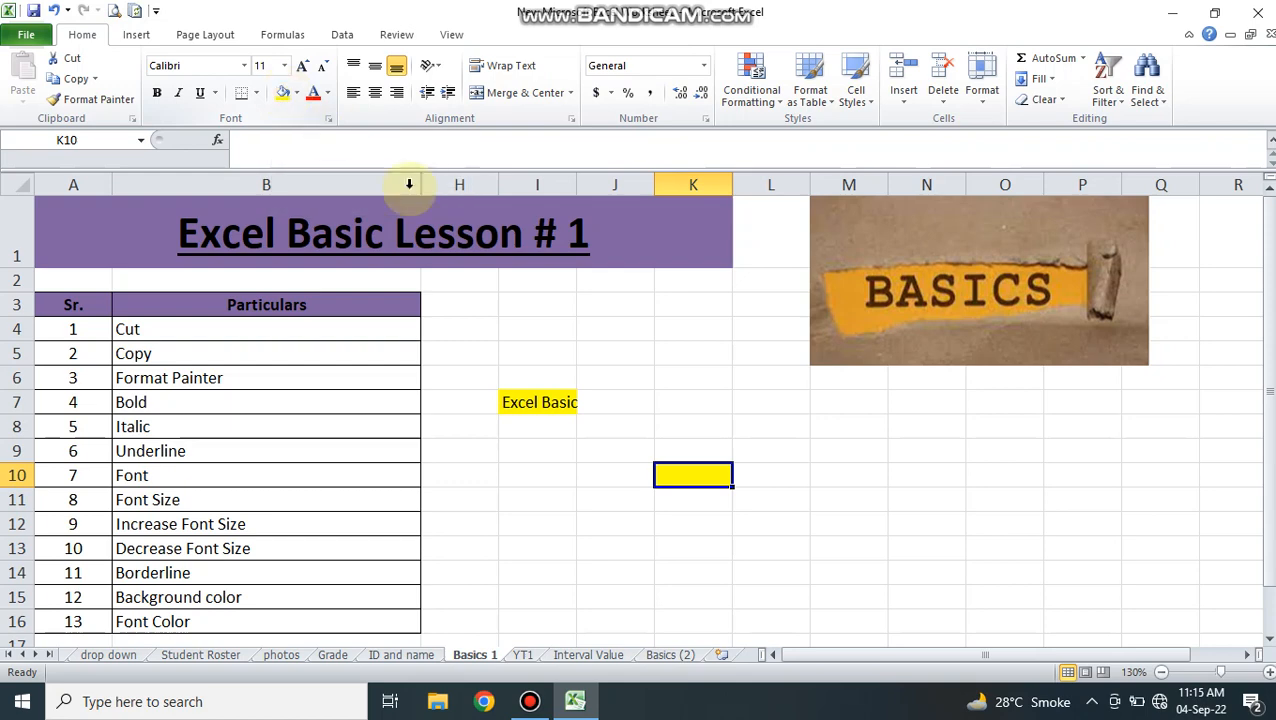
Cut the "Excel Basic" cell I7 and paste it into cell K10.
{"action": "left_click", "coordinate": [529, 398]}
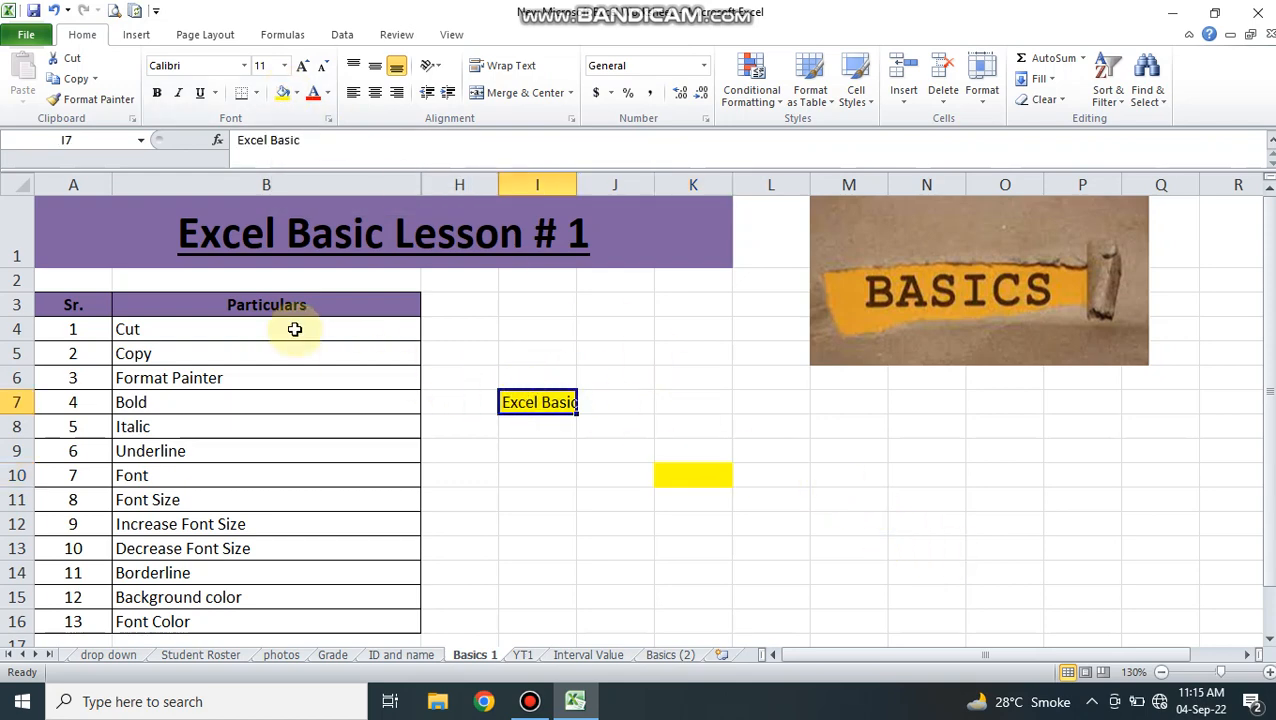
{"action": "left_click", "coordinate": [91, 98]}
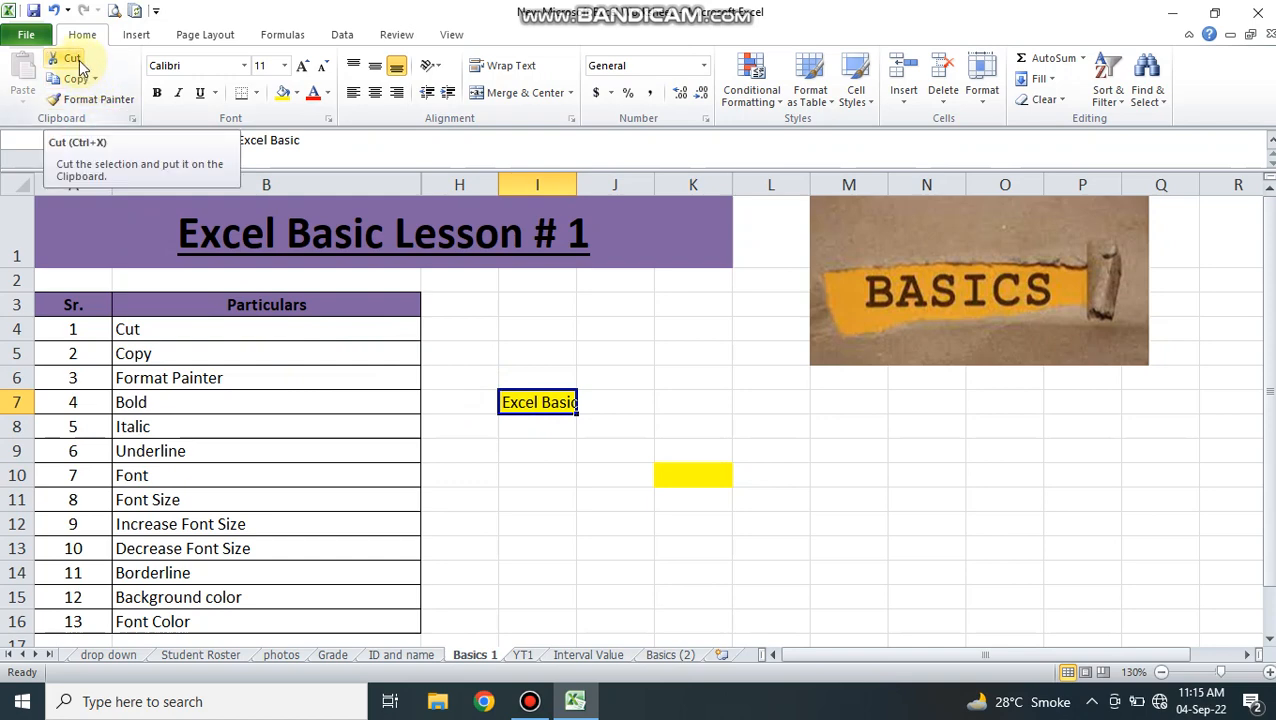
{"action": "left_click", "coordinate": [67, 61]}
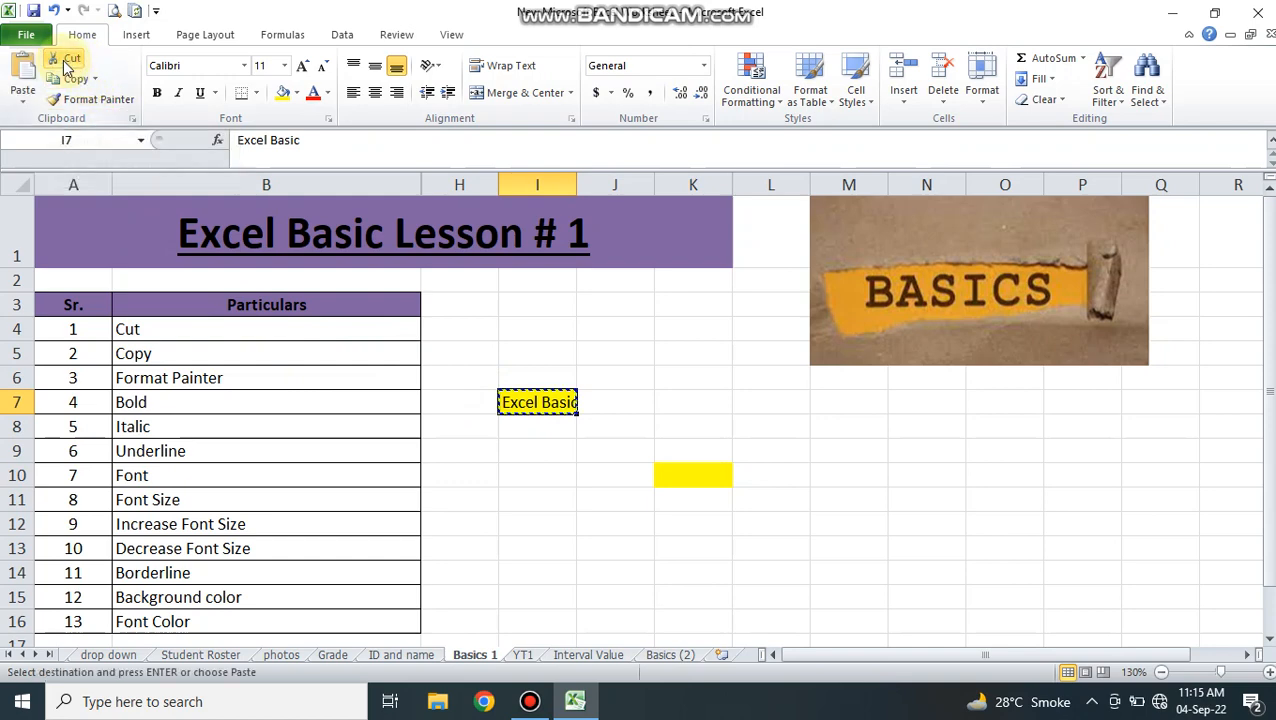
{"action": "left_click", "coordinate": [545, 402]}
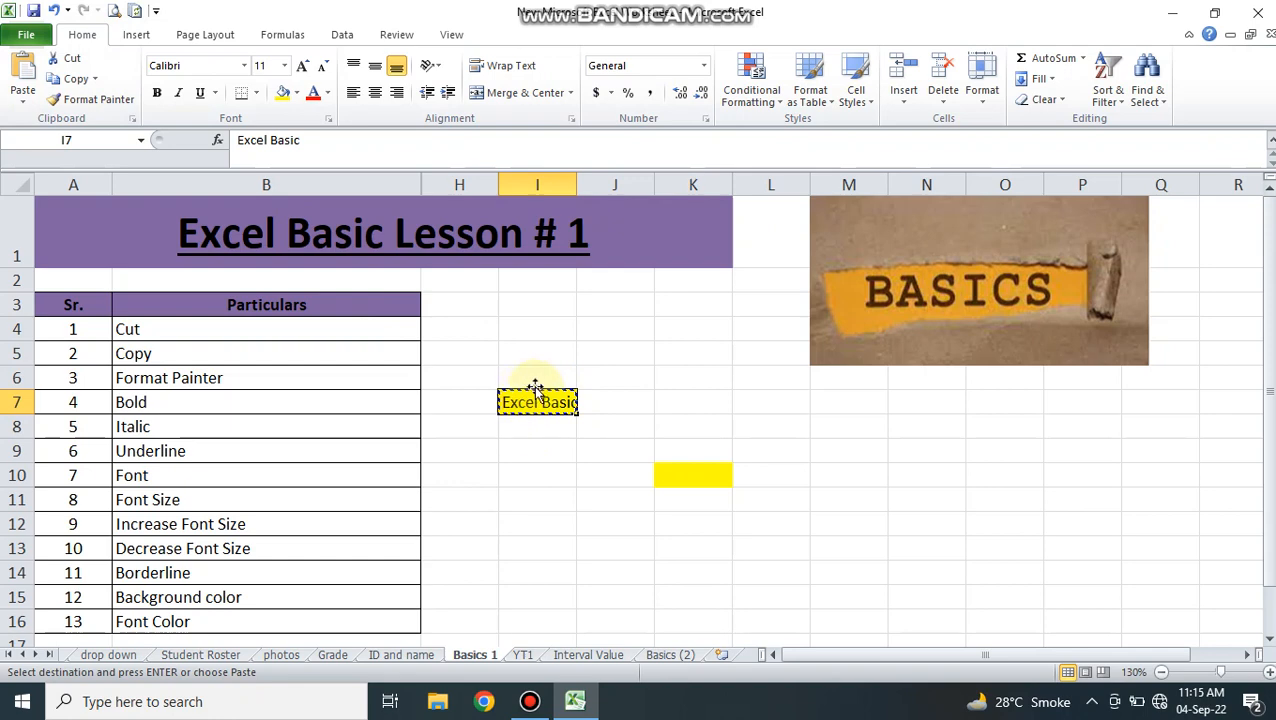
{"action": "left_click", "coordinate": [684, 474]}
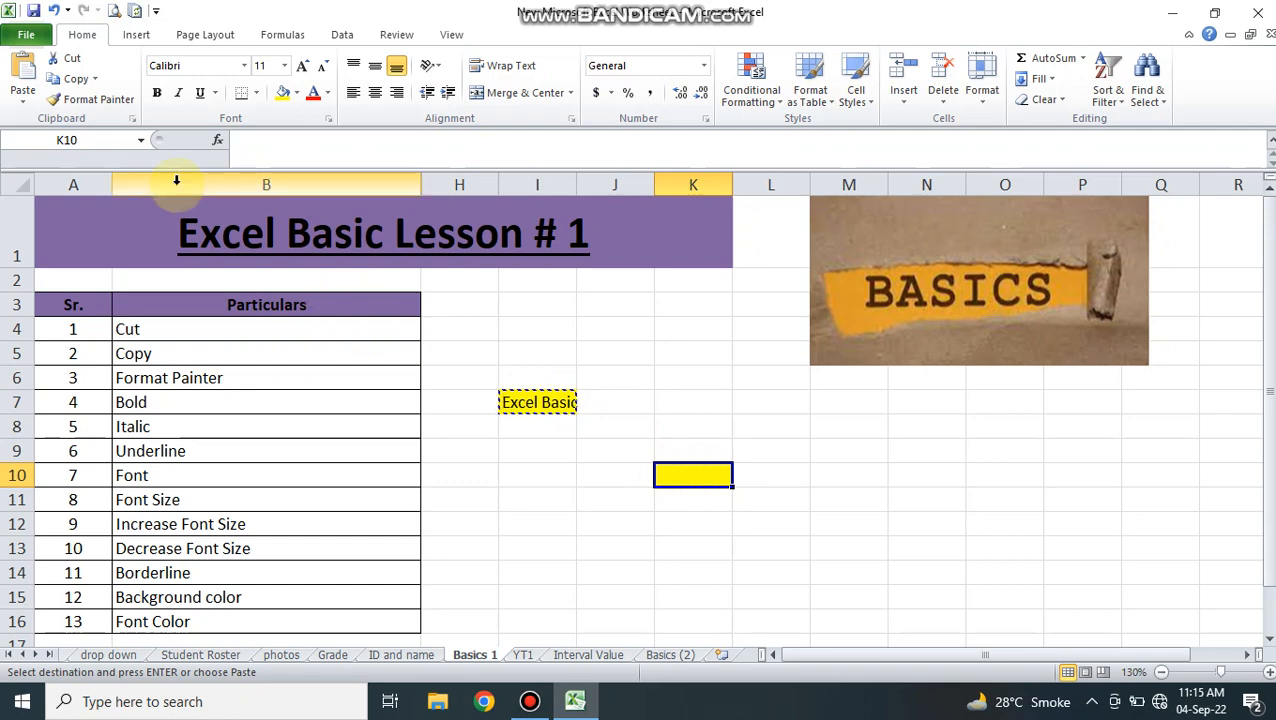
{"action": "left_click", "coordinate": [24, 75]}
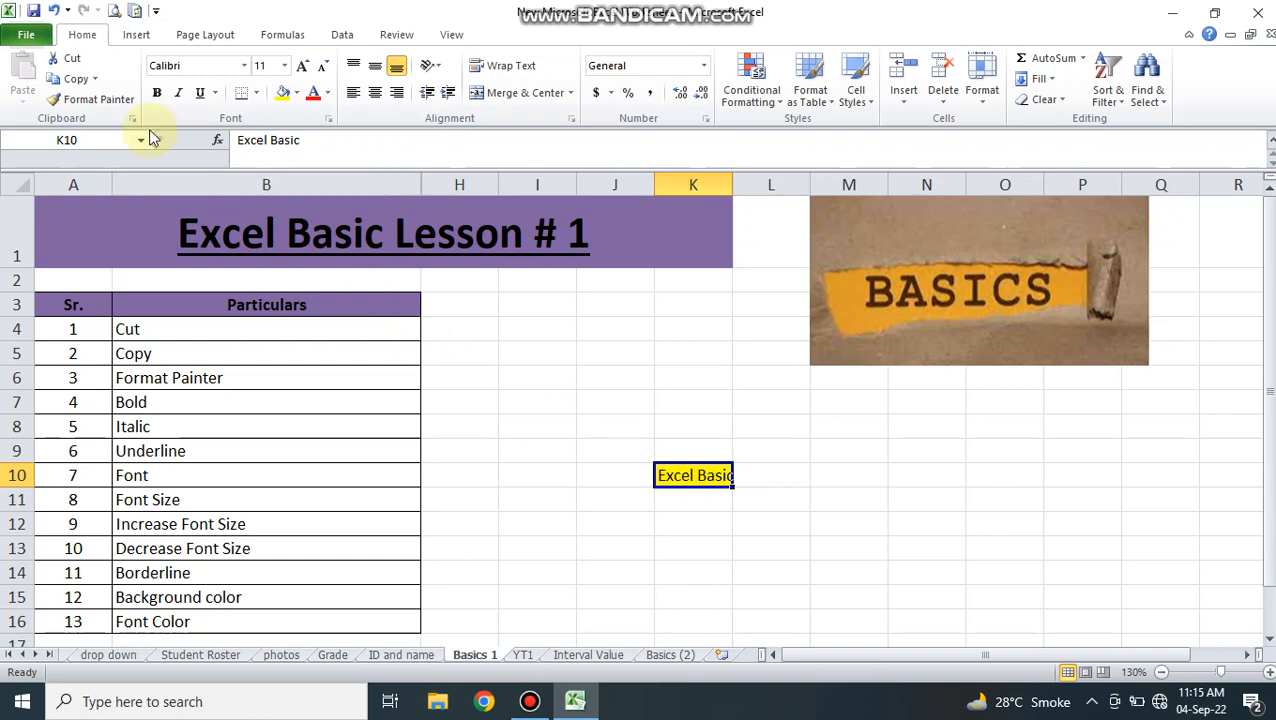
Cut the "Excel Basic" cell K10 and paste it into cell I3.
{"action": "left_click", "coordinate": [78, 64]}
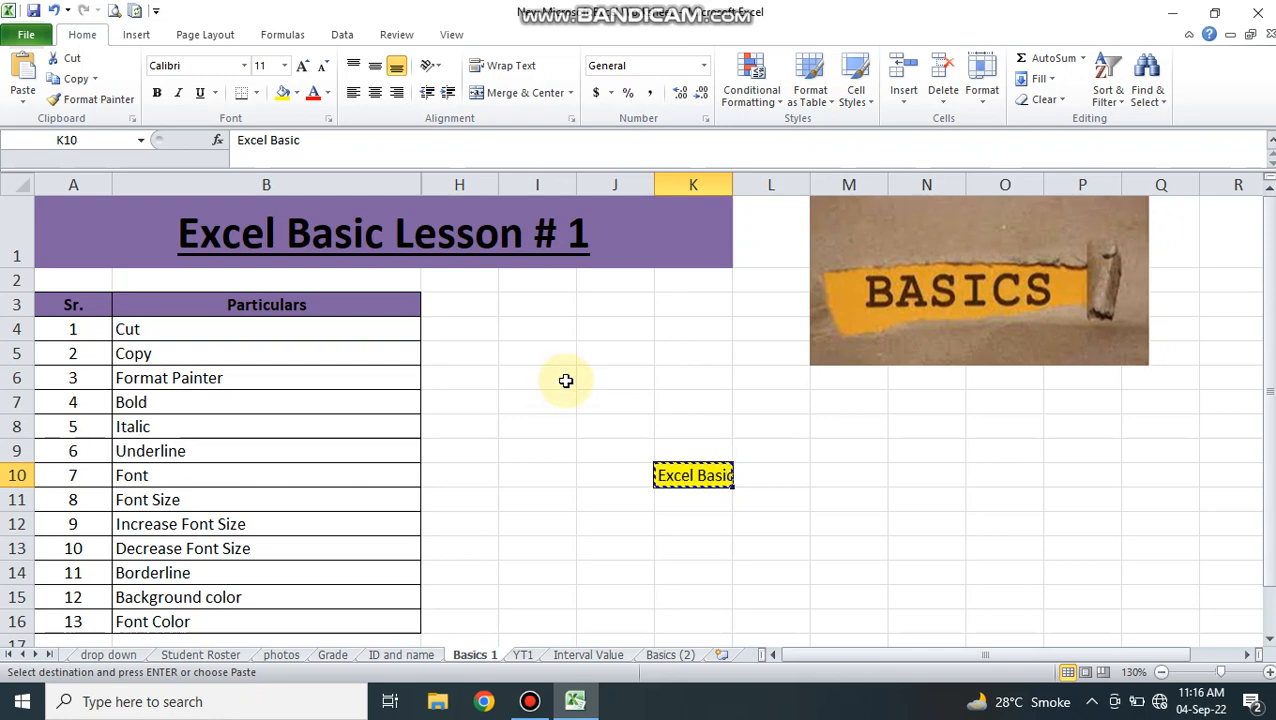
{"action": "left_click", "coordinate": [522, 297]}
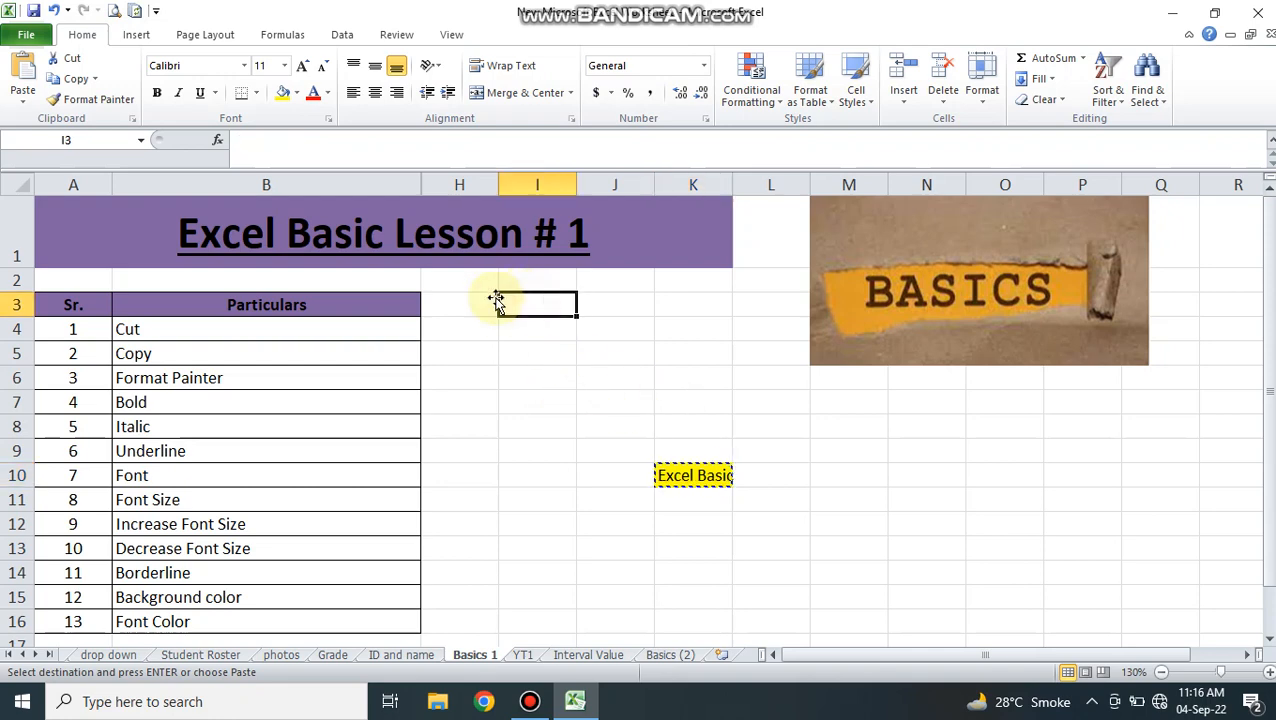
{"action": "left_click", "coordinate": [30, 70]}
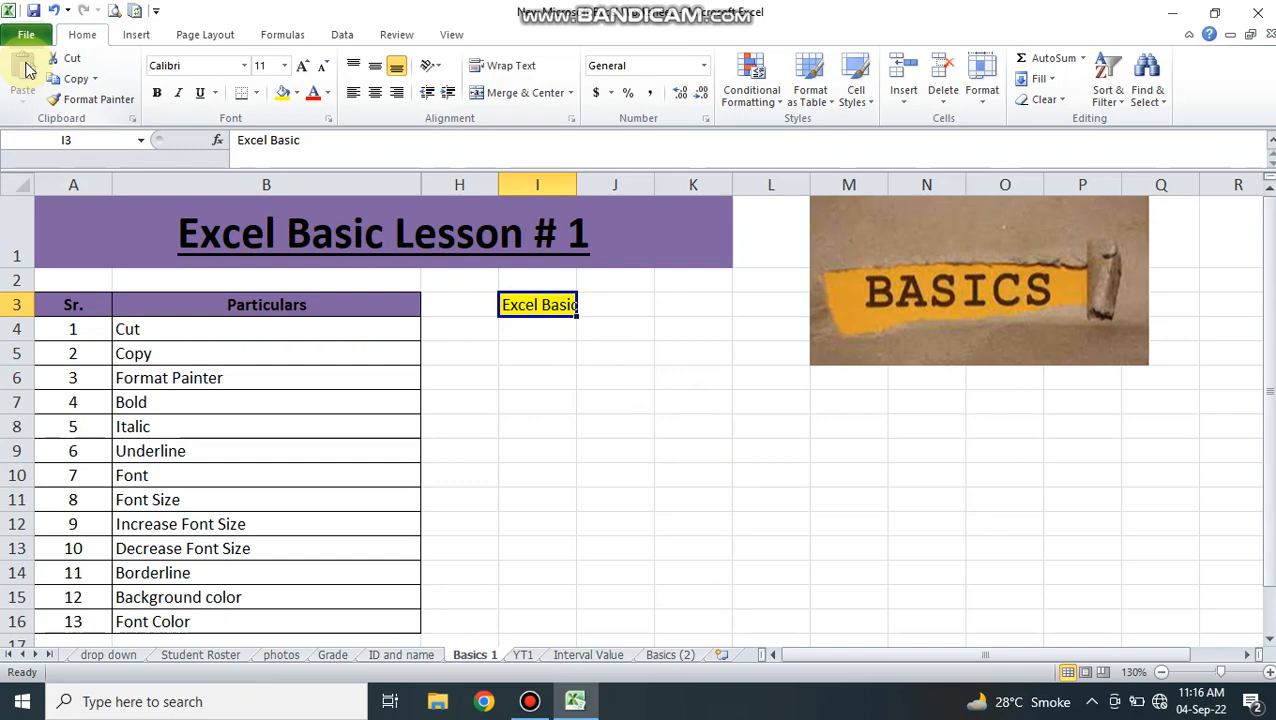
Copy the "Excel Basic" cell I3 and paste the copy into cell K9.
{"action": "left_click", "coordinate": [172, 356]}
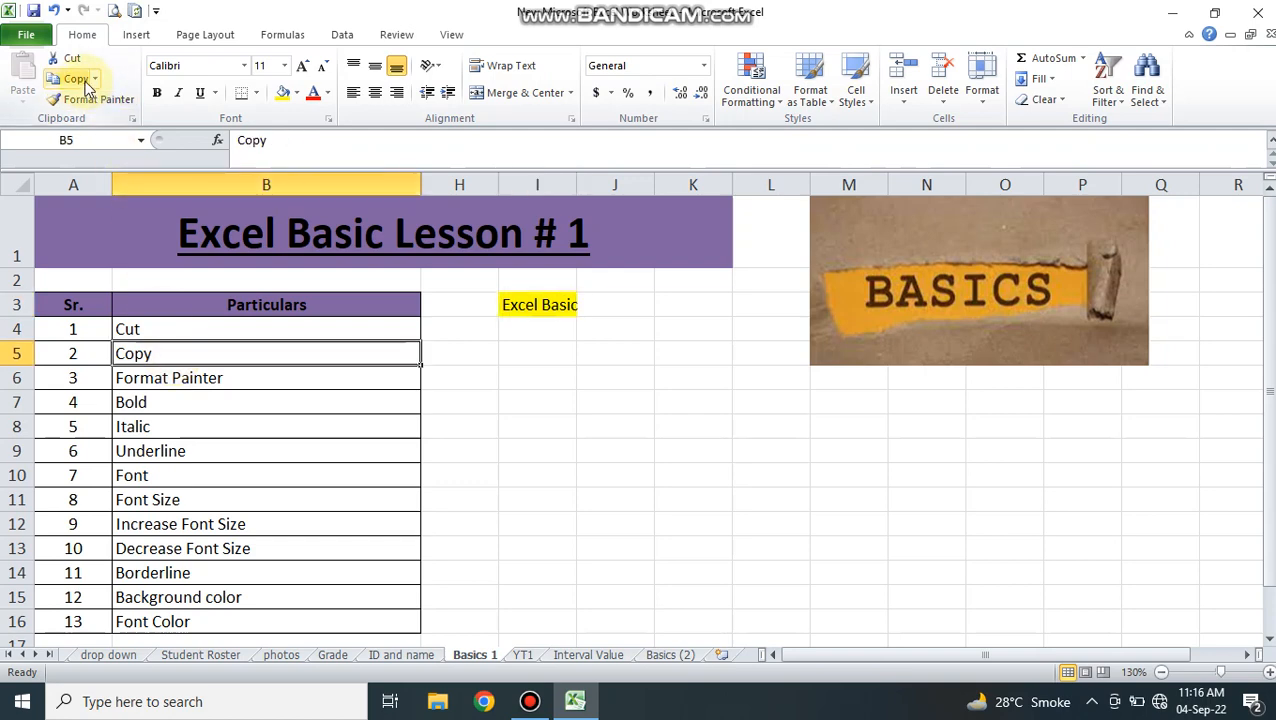
{"action": "left_click", "coordinate": [537, 305]}
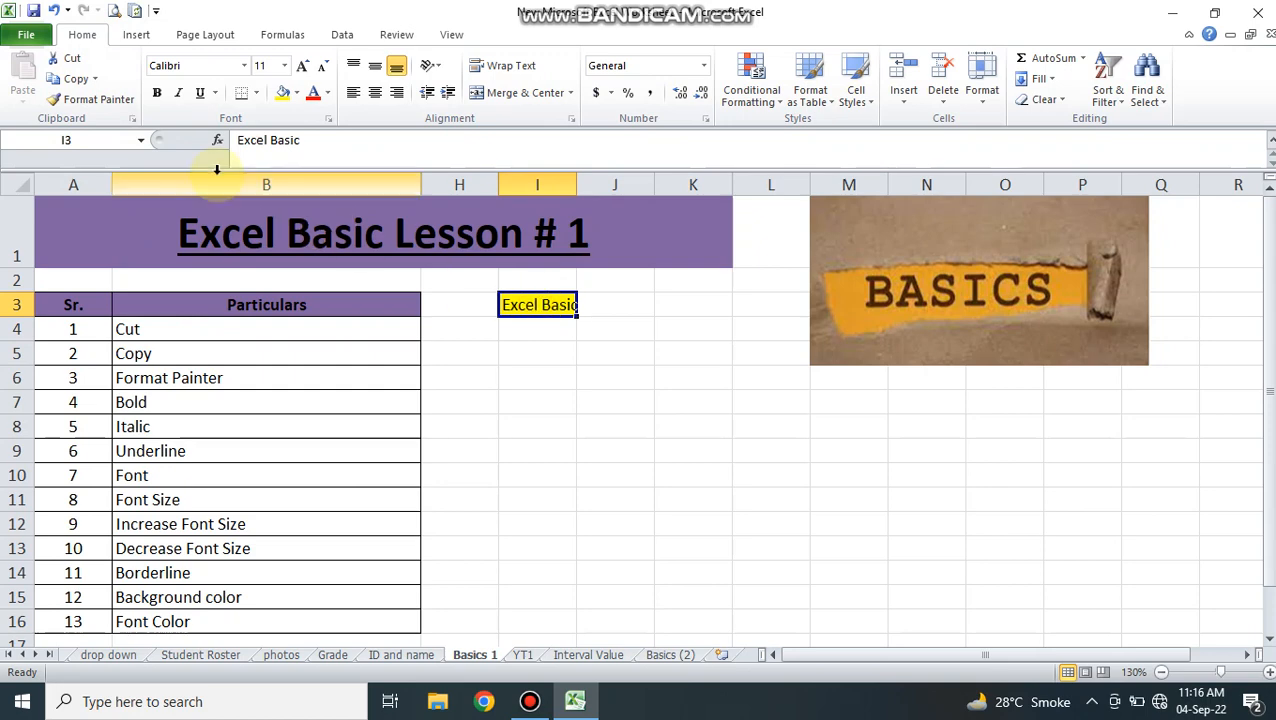
{"action": "left_click", "coordinate": [80, 79]}
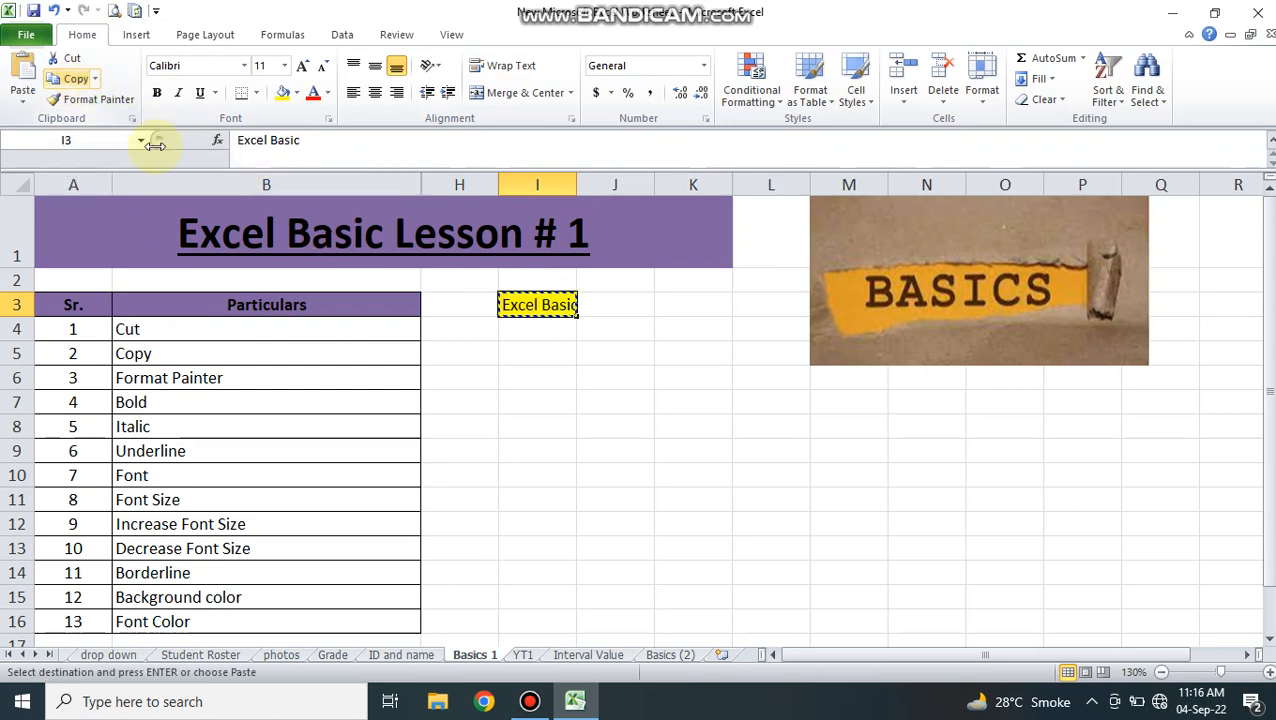
{"action": "left_click", "coordinate": [681, 456]}
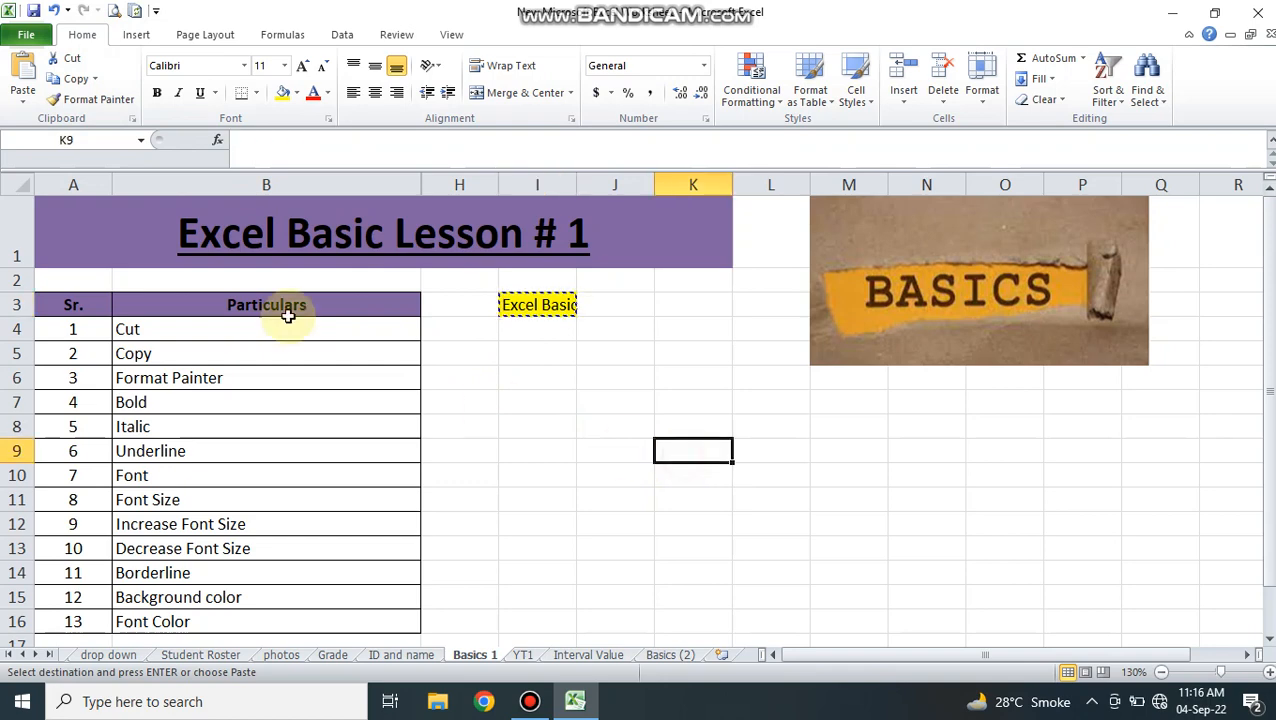
{"action": "left_click", "coordinate": [22, 68]}
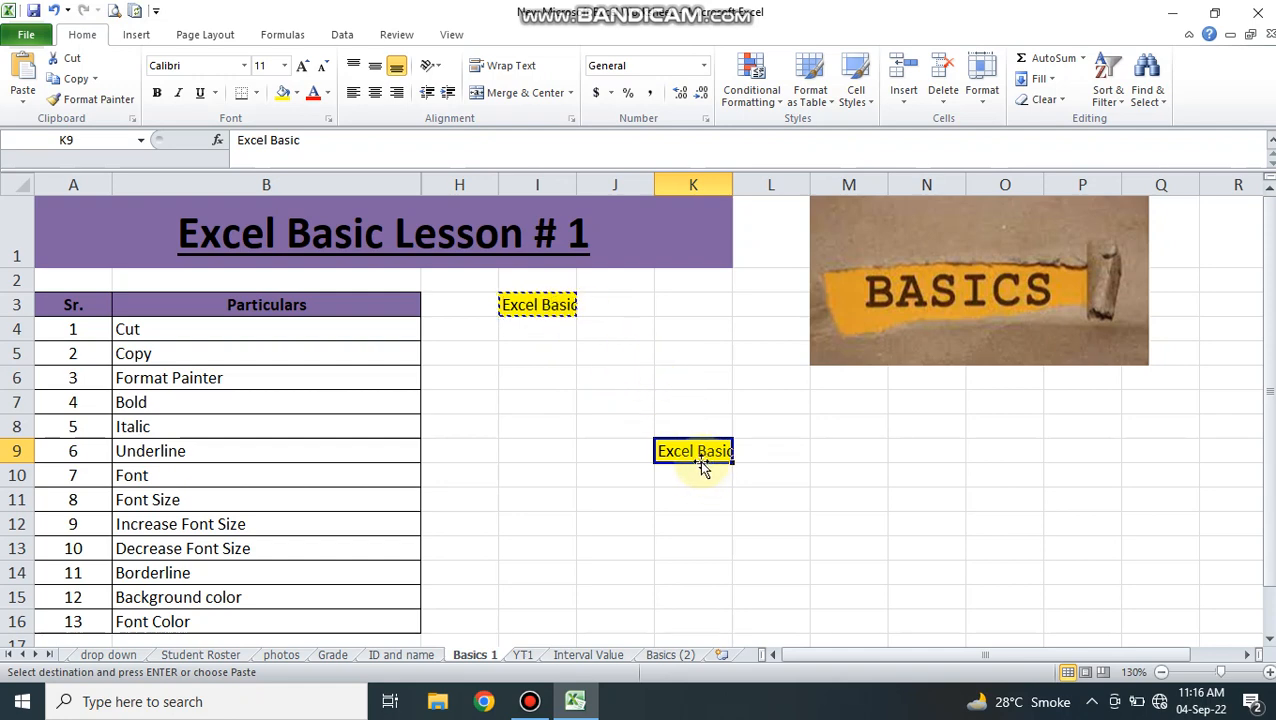
Paste further copies of the "Excel Basic" cell into cells I12, L12 and N8, ending copy mode when done.
{"action": "left_click", "coordinate": [568, 526]}
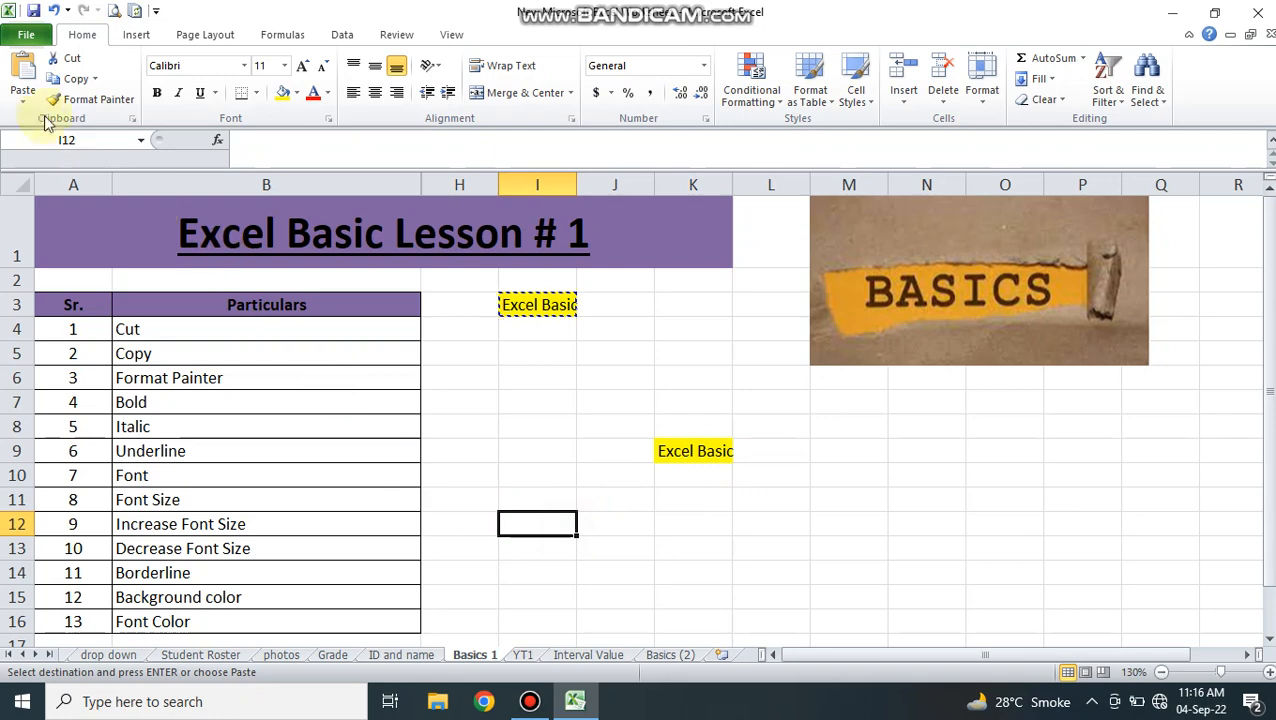
{"action": "left_click", "coordinate": [16, 68]}
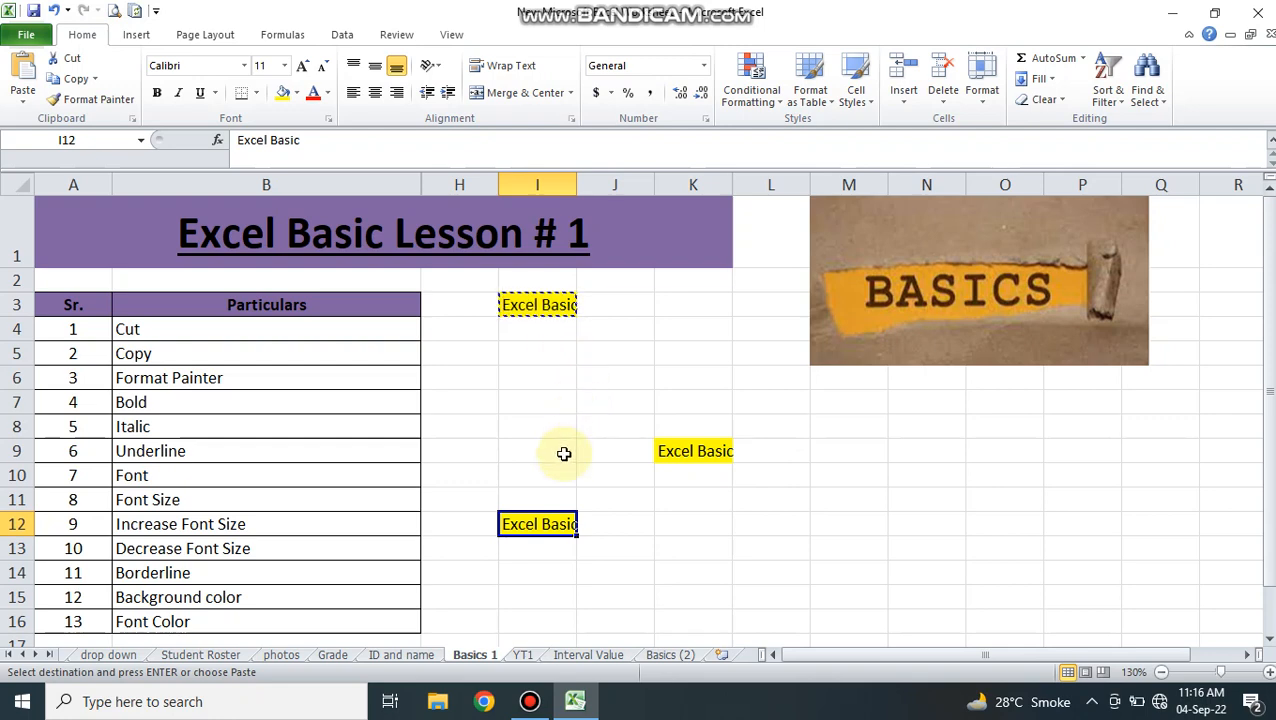
{"action": "left_click", "coordinate": [767, 530]}
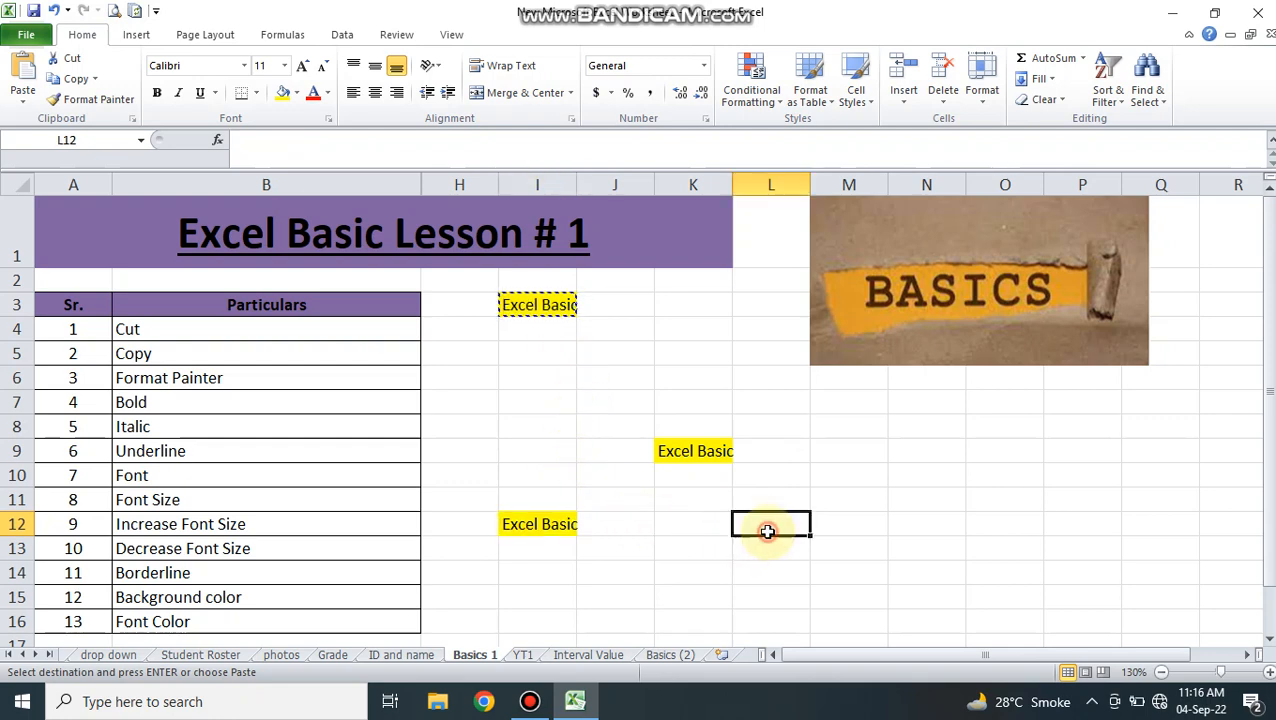
{"action": "left_click", "coordinate": [28, 80]}
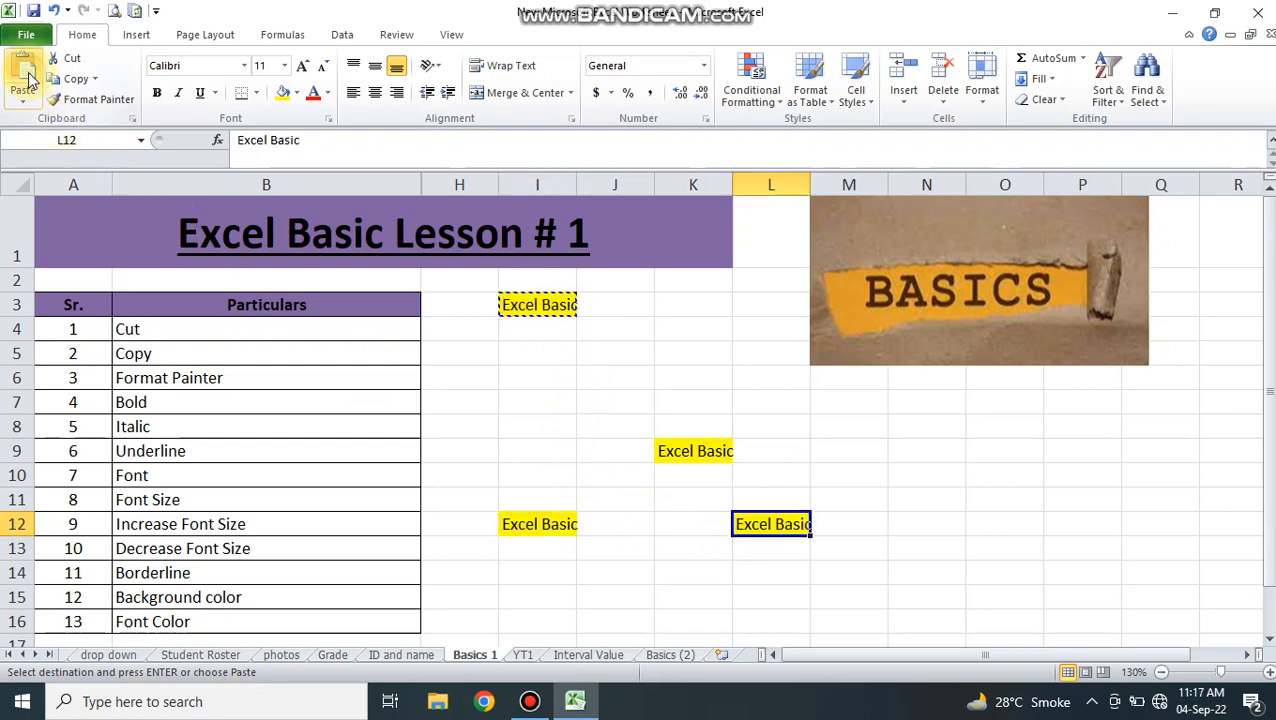
{"action": "left_click", "coordinate": [929, 426]}
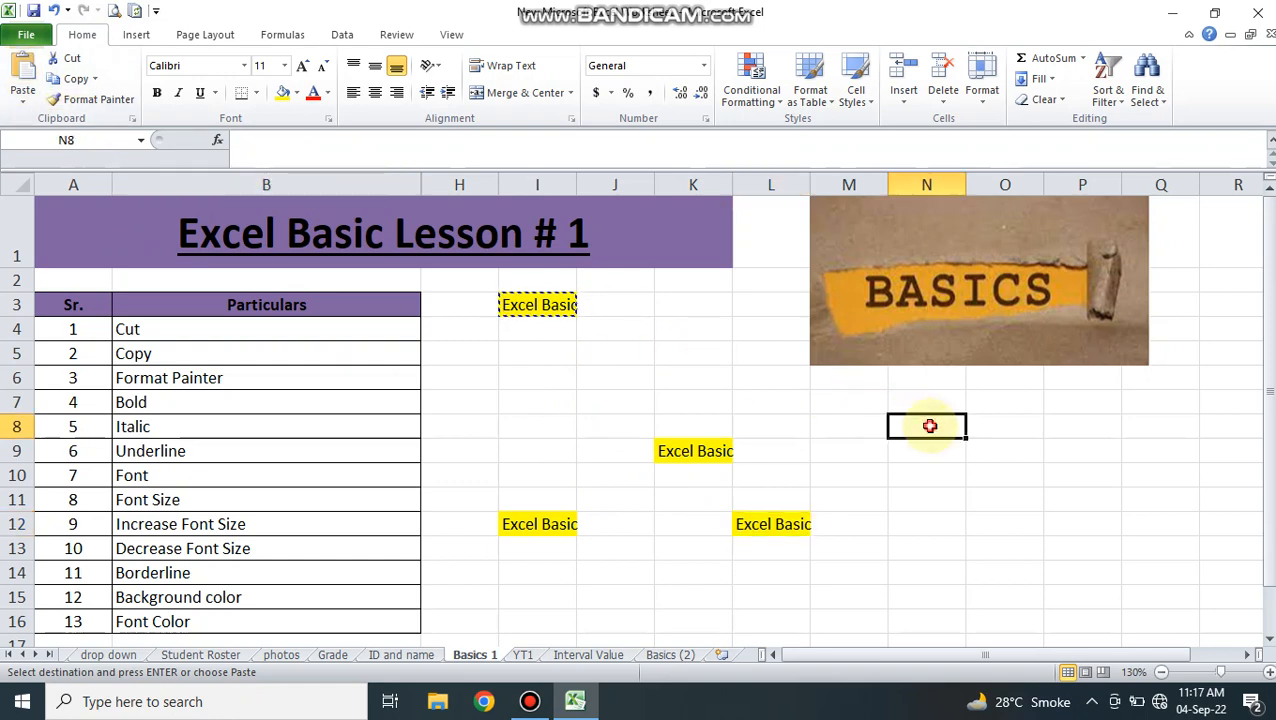
{"action": "left_click", "coordinate": [12, 74]}
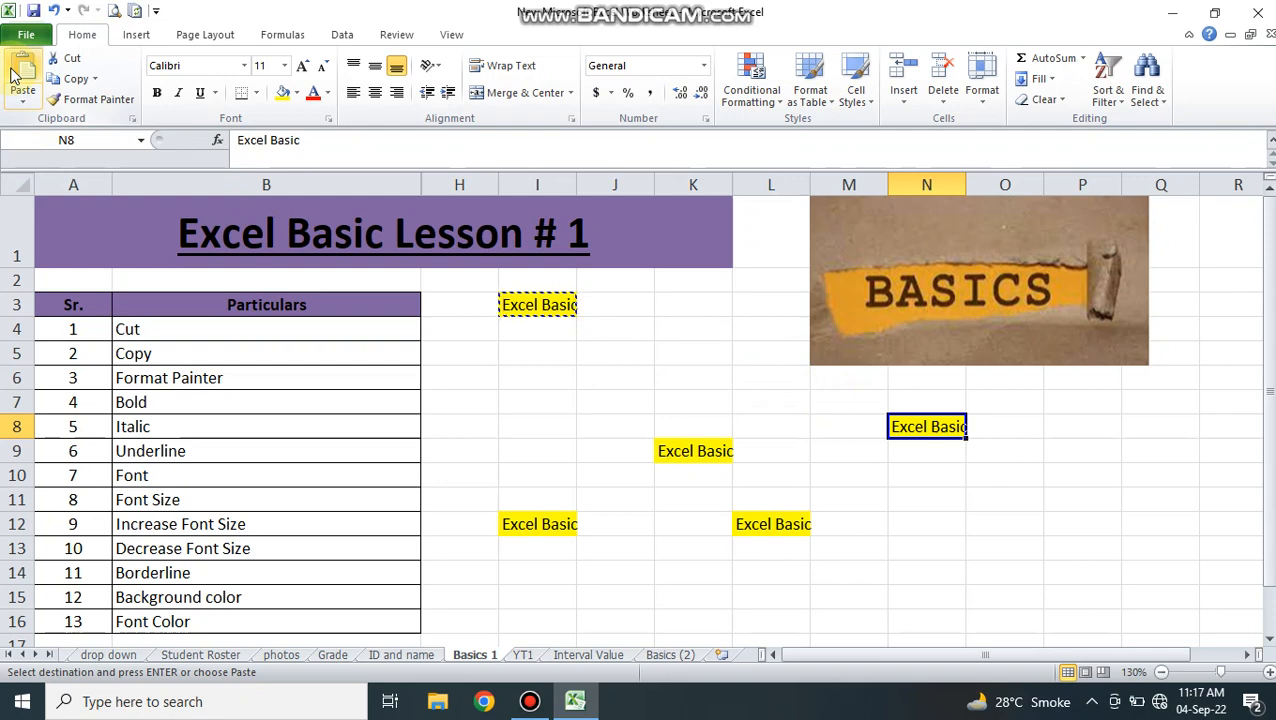
{"action": "left_click", "coordinate": [507, 378]}
{"action": "key", "text": "Escape"}
Cut the "Excel Basic" cell I3 and paste it into cell P12.
{"action": "left_click", "coordinate": [515, 304]}
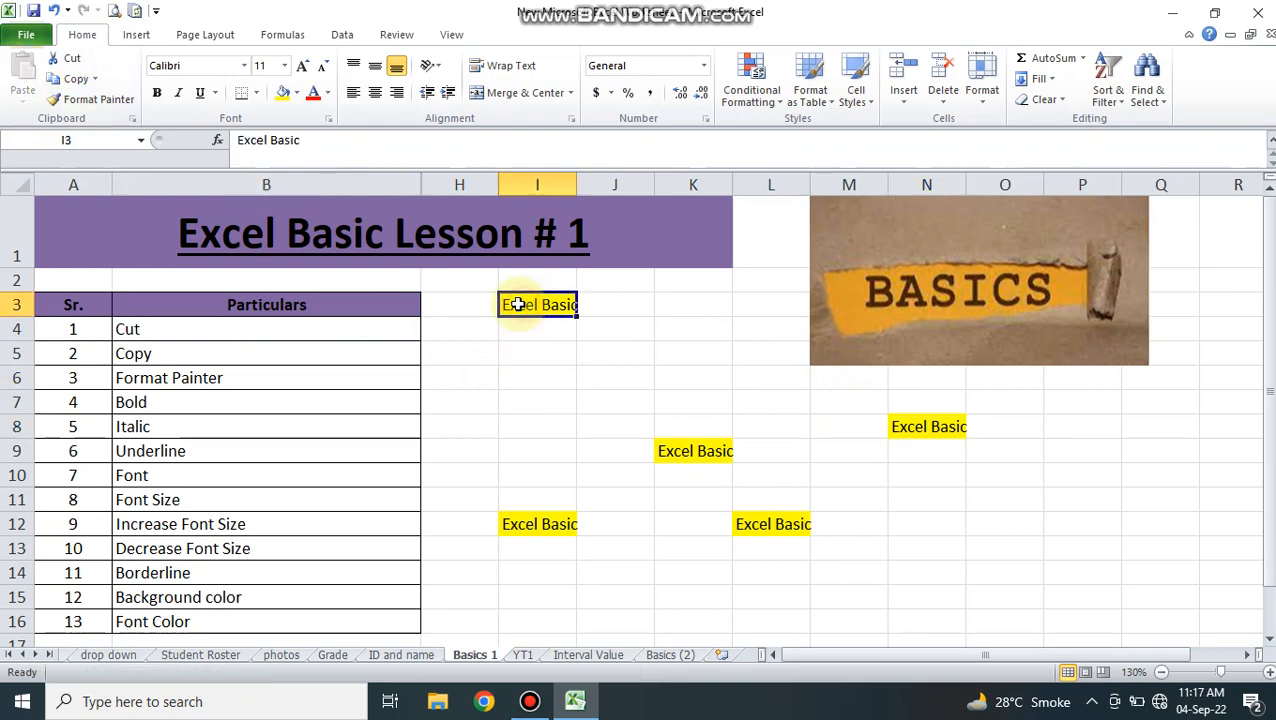
{"action": "left_click", "coordinate": [73, 61]}
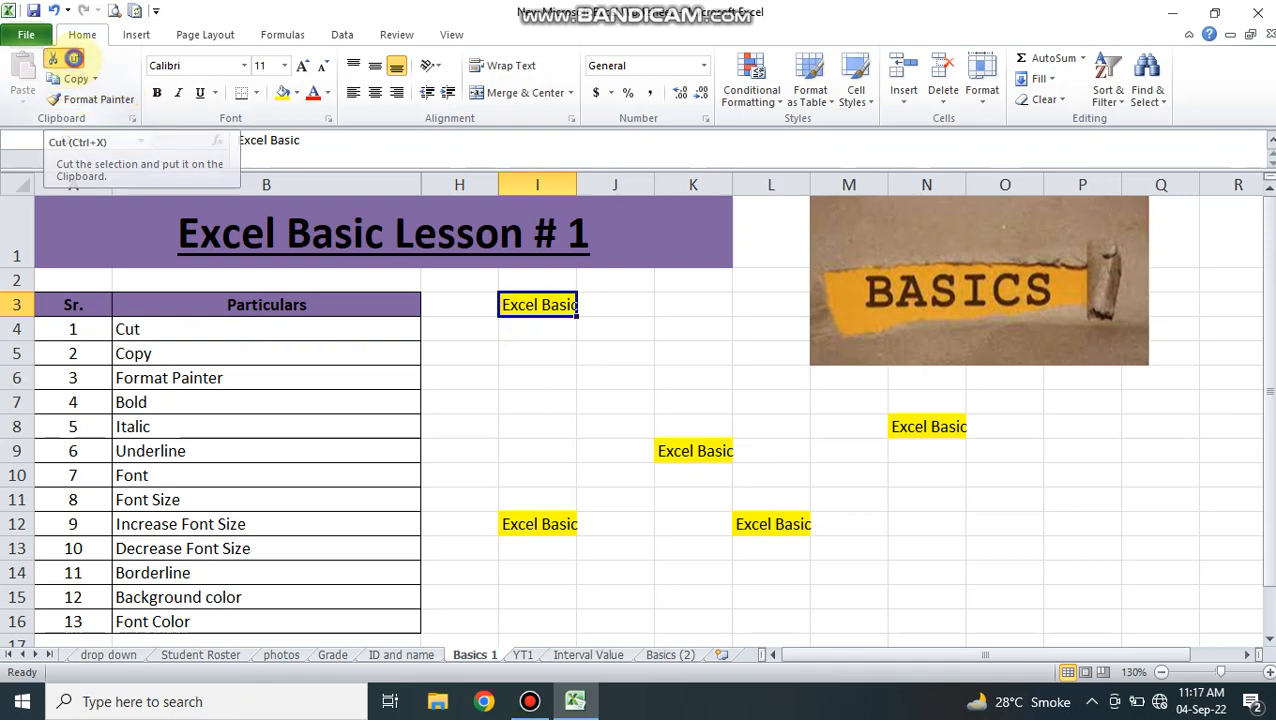
{"action": "left_click", "coordinate": [1060, 526]}
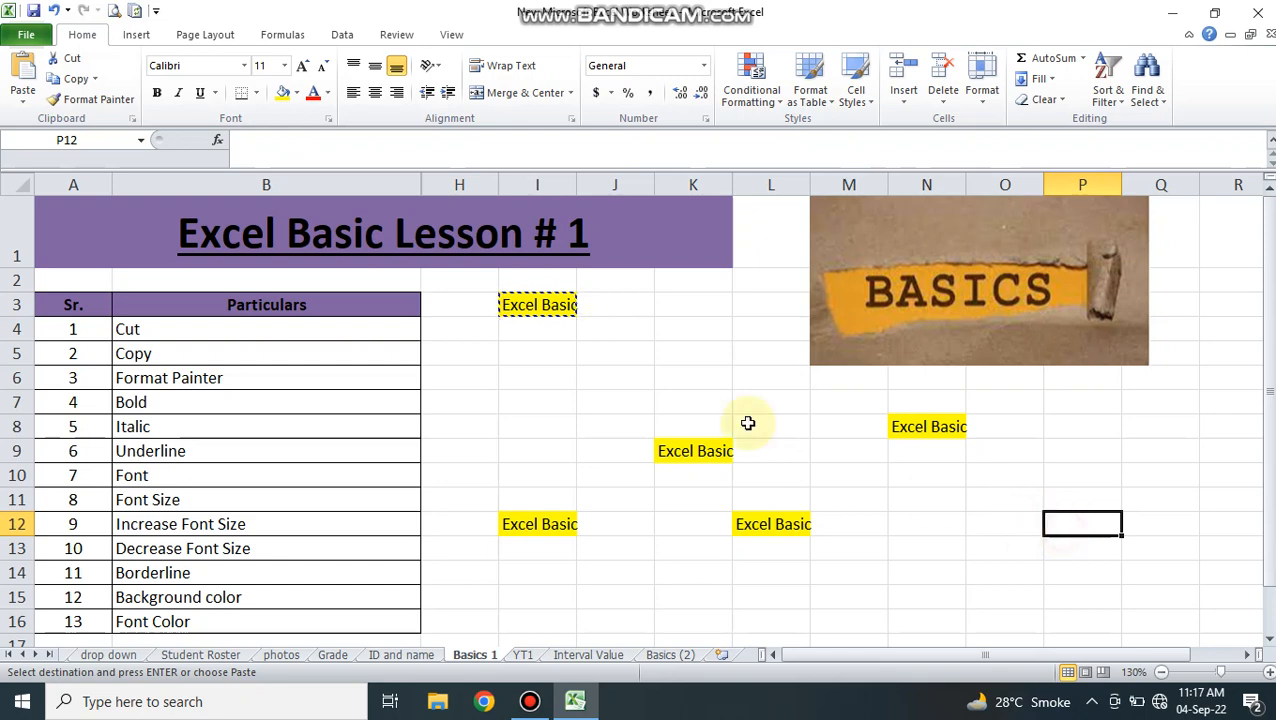
{"action": "left_click", "coordinate": [22, 68]}
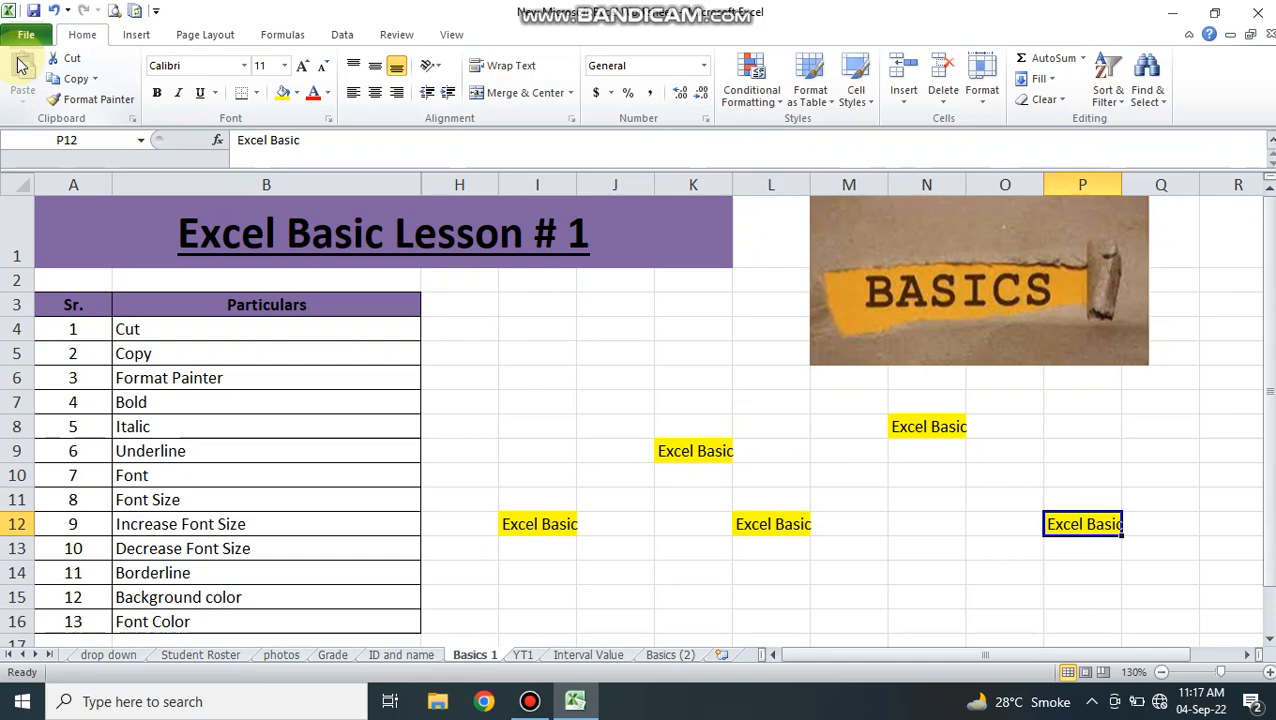
{"action": "left_click", "coordinate": [357, 372]}
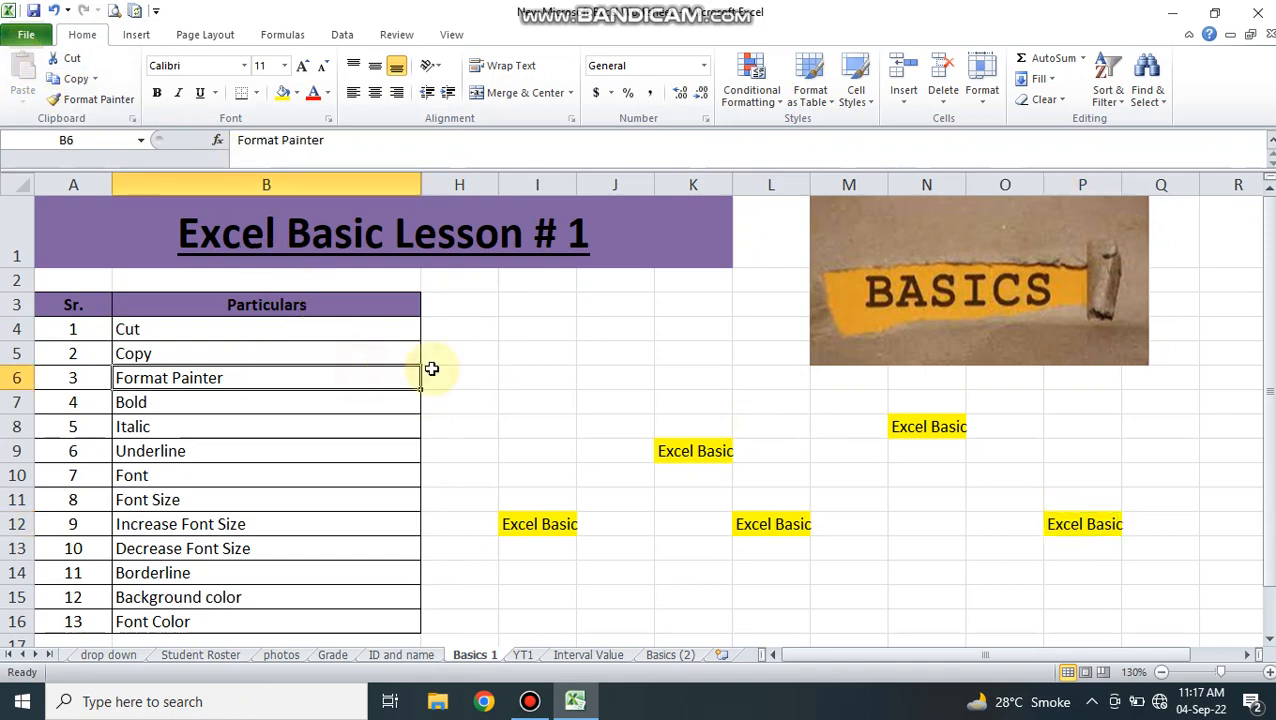
Widen column I slightly so the "Excel Basic" text in I12 fits inside its cell.
{"action": "left_click", "coordinate": [527, 351]}
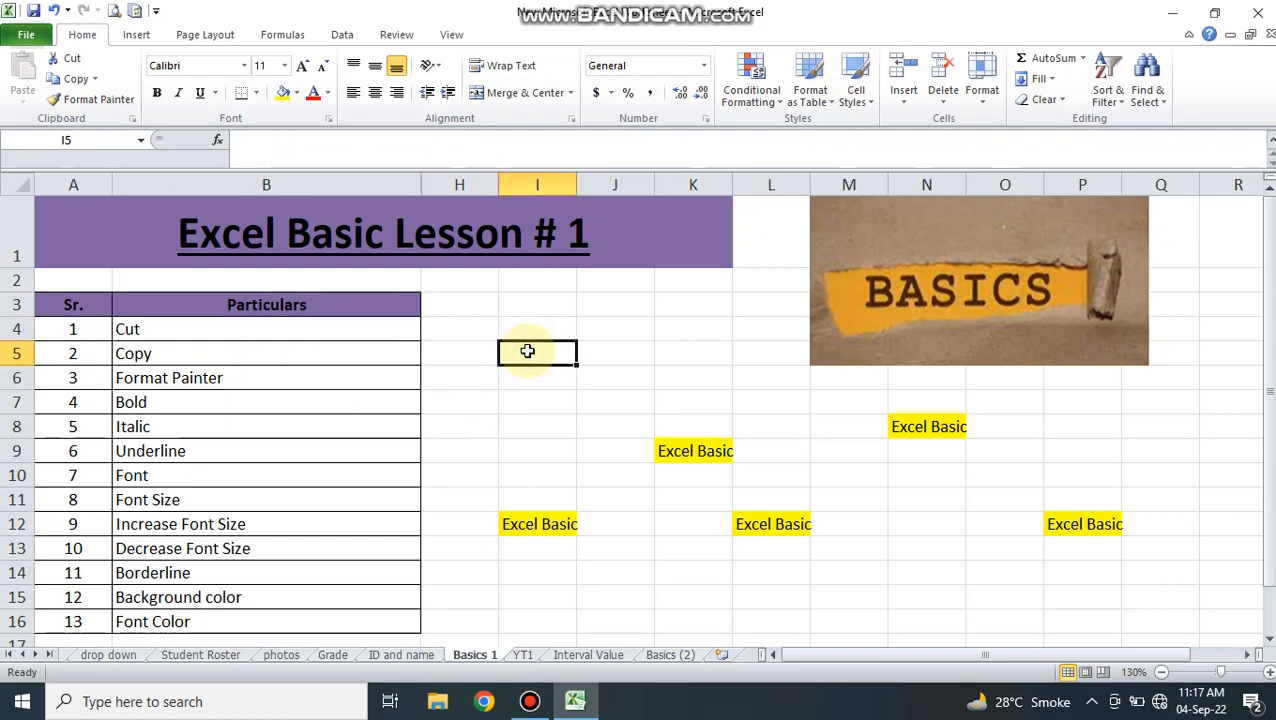
{"action": "left_click", "coordinate": [536, 523]}
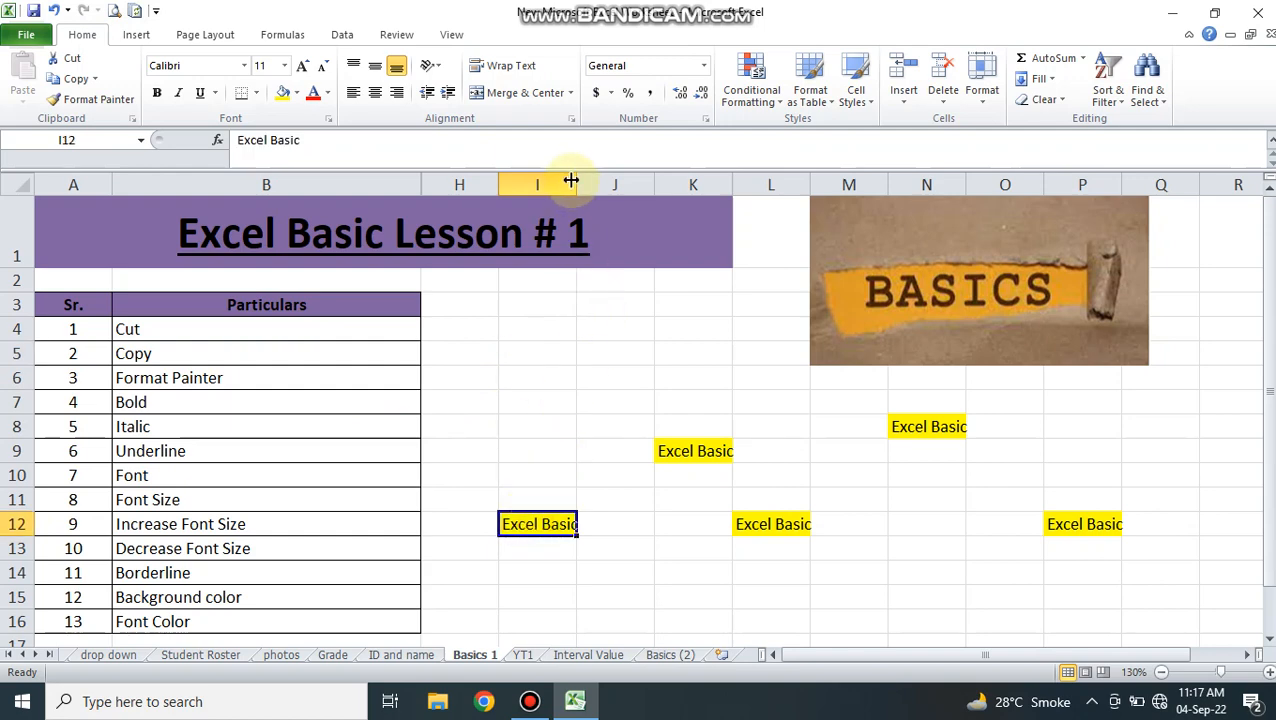
{"action": "left_click_drag", "start_coordinate": [572, 180], "coordinate": [590, 180]}
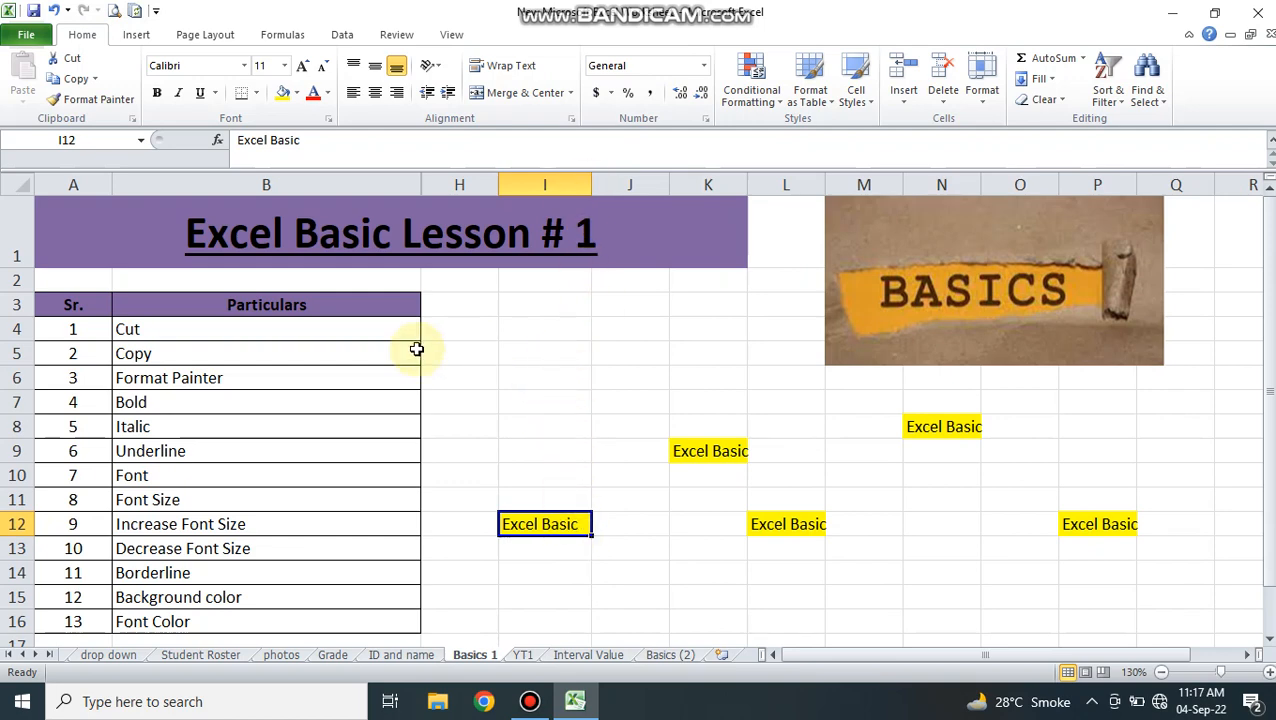
Apply a yellow background fill to the "Cut" and "Copy" entries in cells B4 and B5.
{"action": "left_click", "coordinate": [340, 326]}
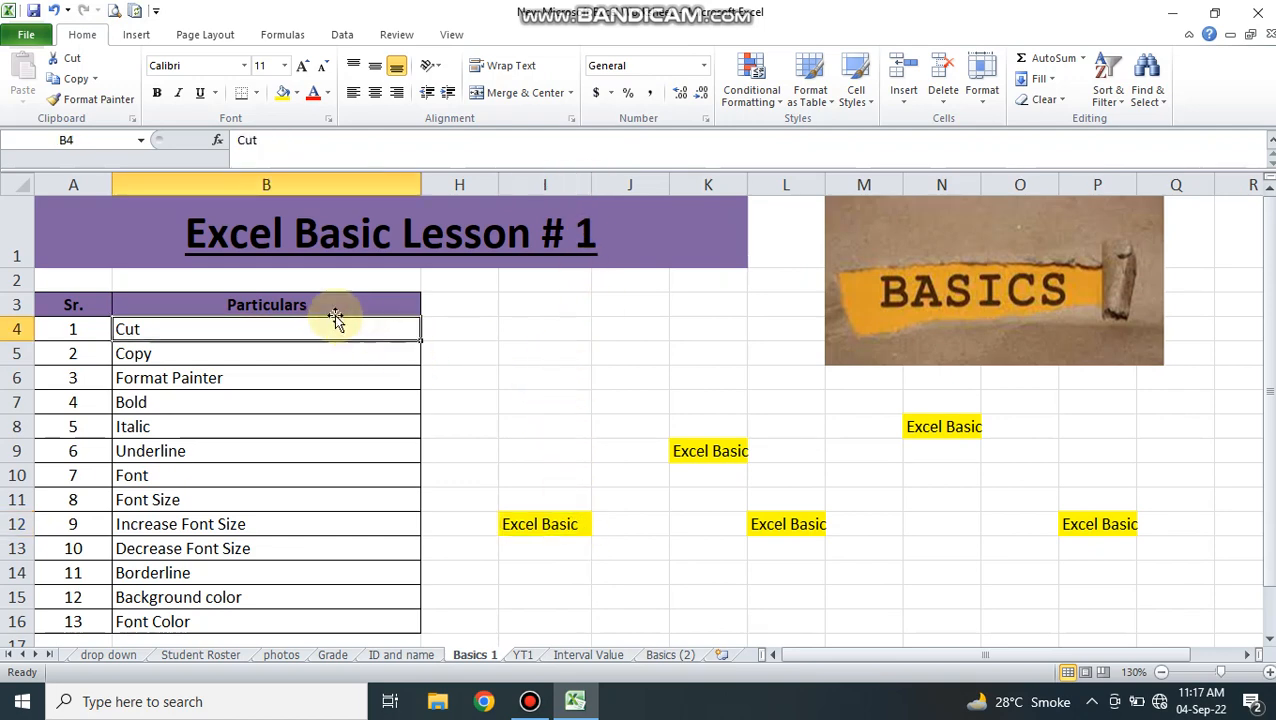
{"action": "left_click", "coordinate": [283, 92]}
{"action": "left_click", "coordinate": [211, 360]}
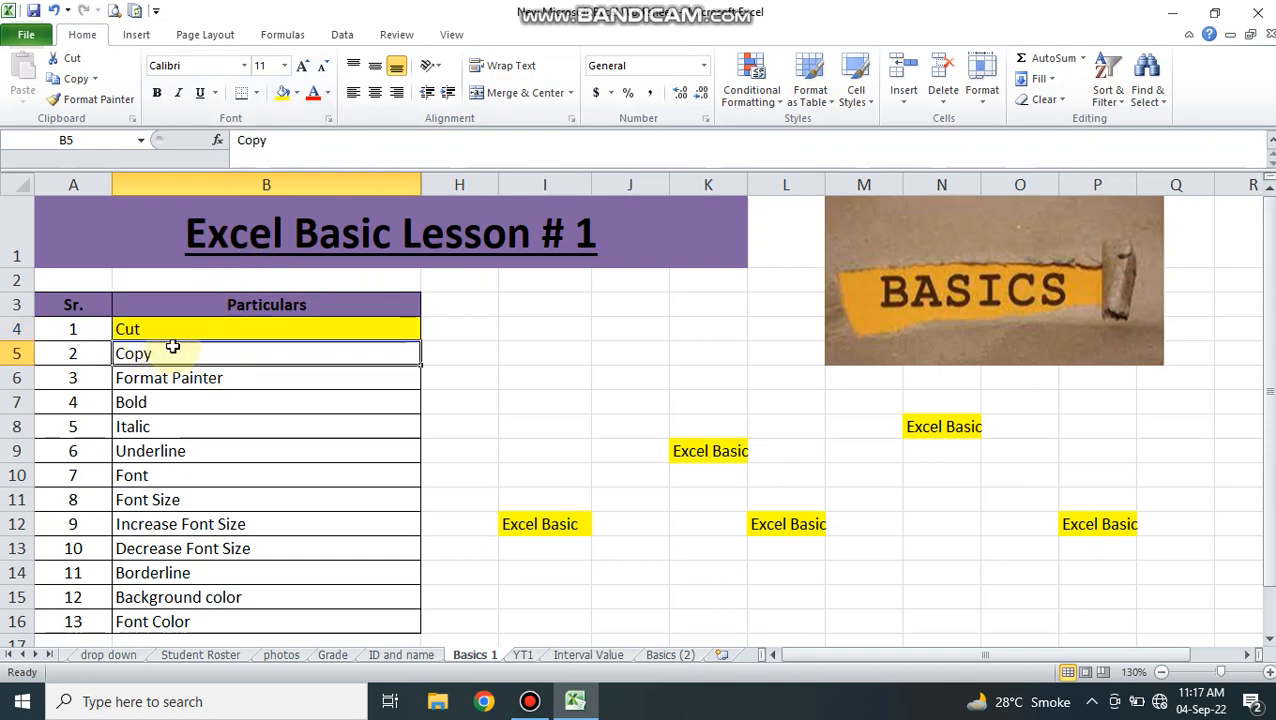
{"action": "left_click", "coordinate": [285, 95]}
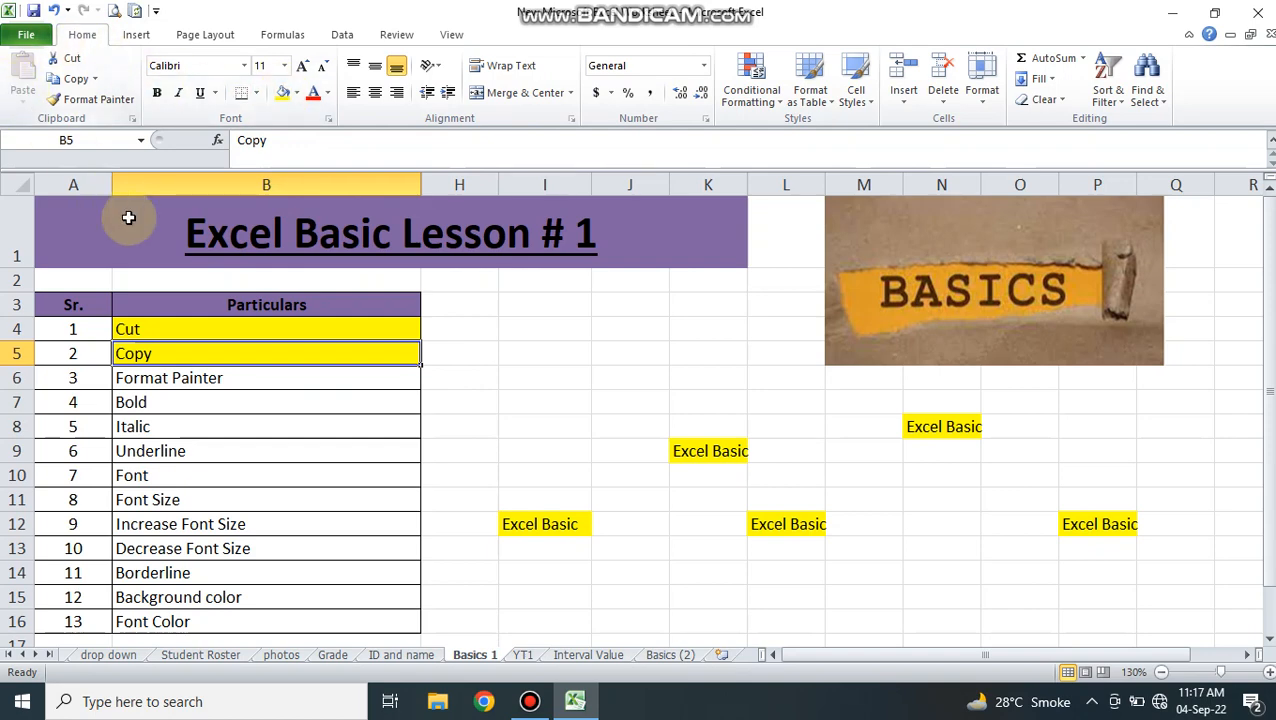
Format the "Bold" entry in B7 as bold and italic, and the "Italic" entry in B8 as italic.
{"action": "left_click", "coordinate": [204, 404]}
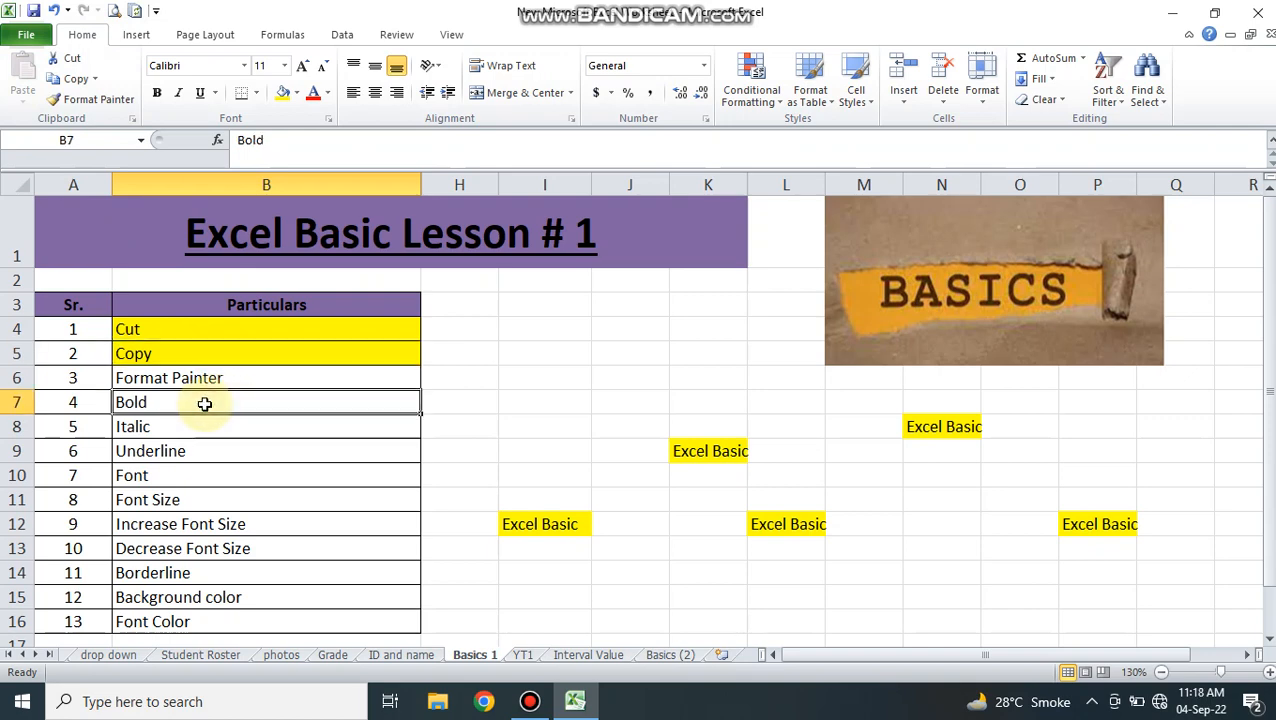
{"action": "left_click", "coordinate": [162, 101]}
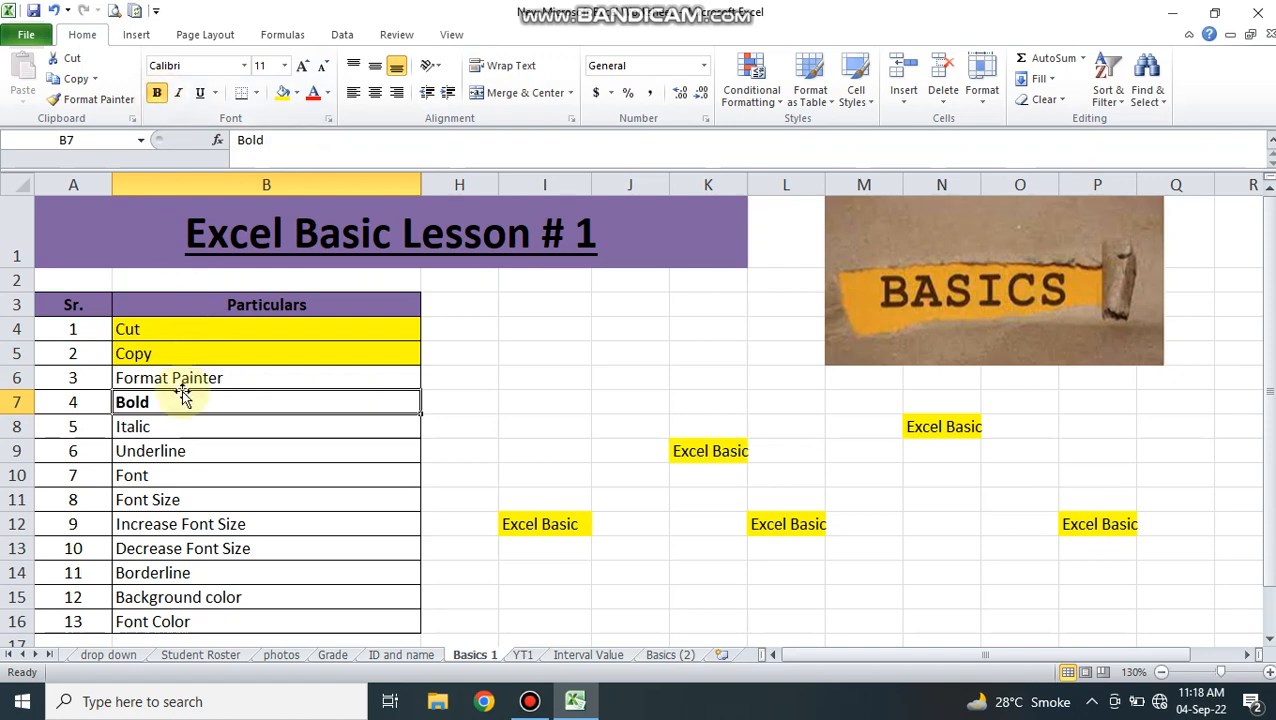
{"action": "left_click", "coordinate": [158, 425]}
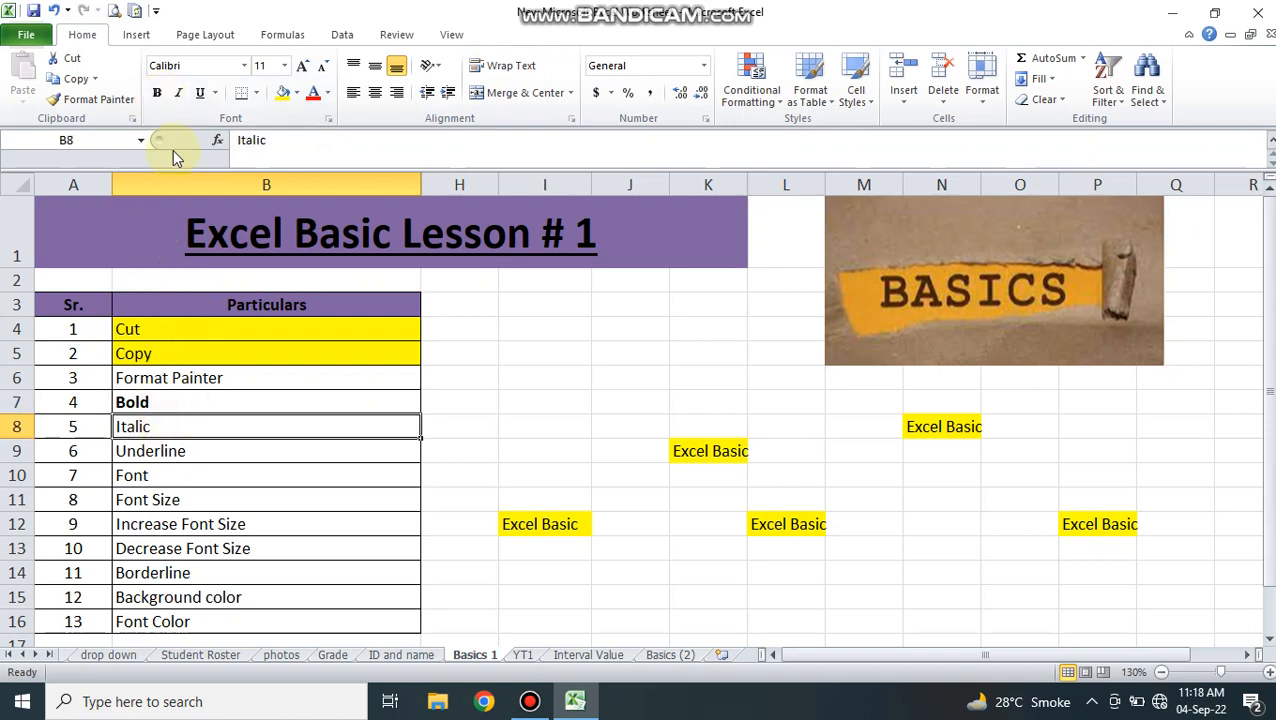
{"action": "left_click", "coordinate": [180, 95]}
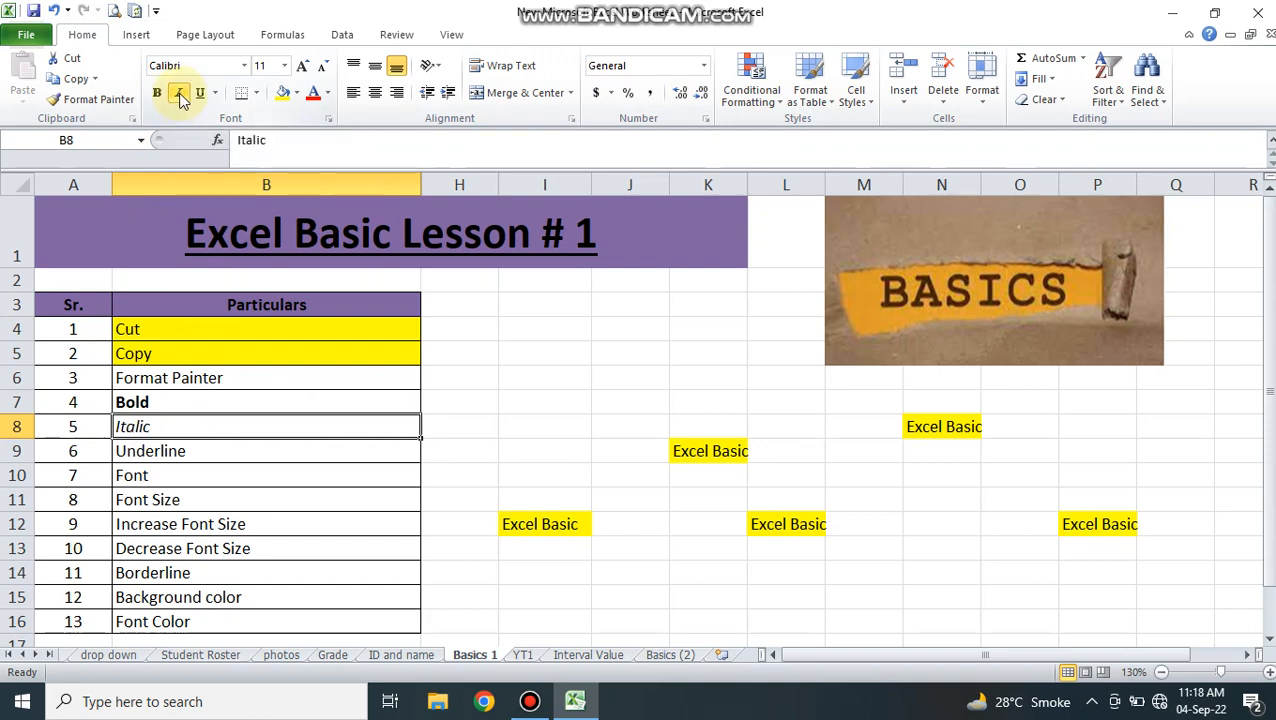
{"action": "left_click", "coordinate": [155, 398]}
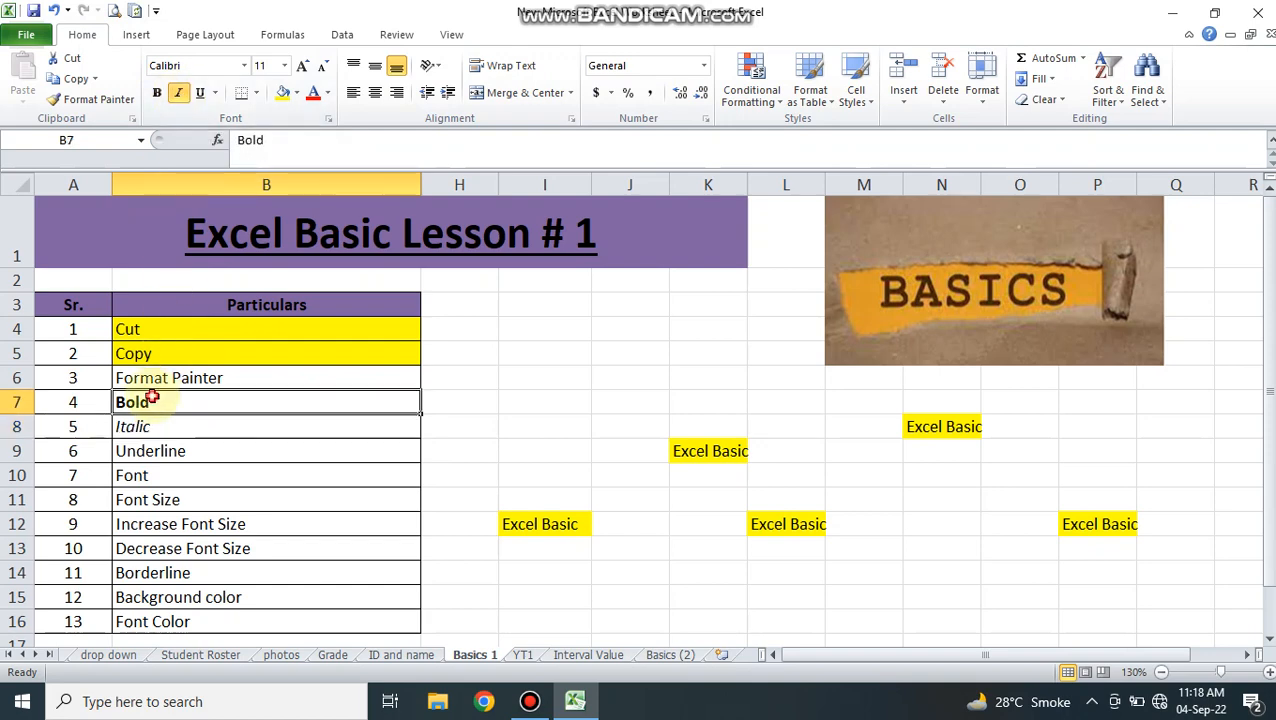
{"action": "left_click", "coordinate": [180, 95]}
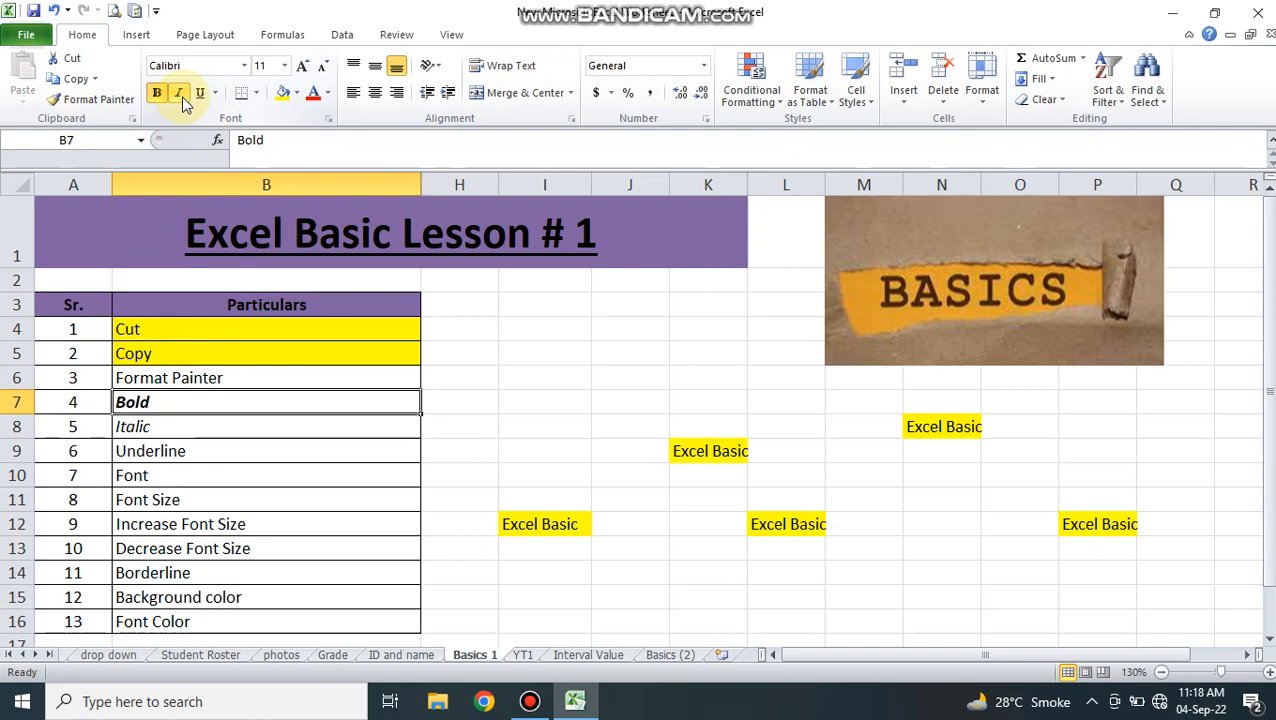
Underline the "Underline" entry in cell B9.
{"action": "left_click", "coordinate": [158, 450]}
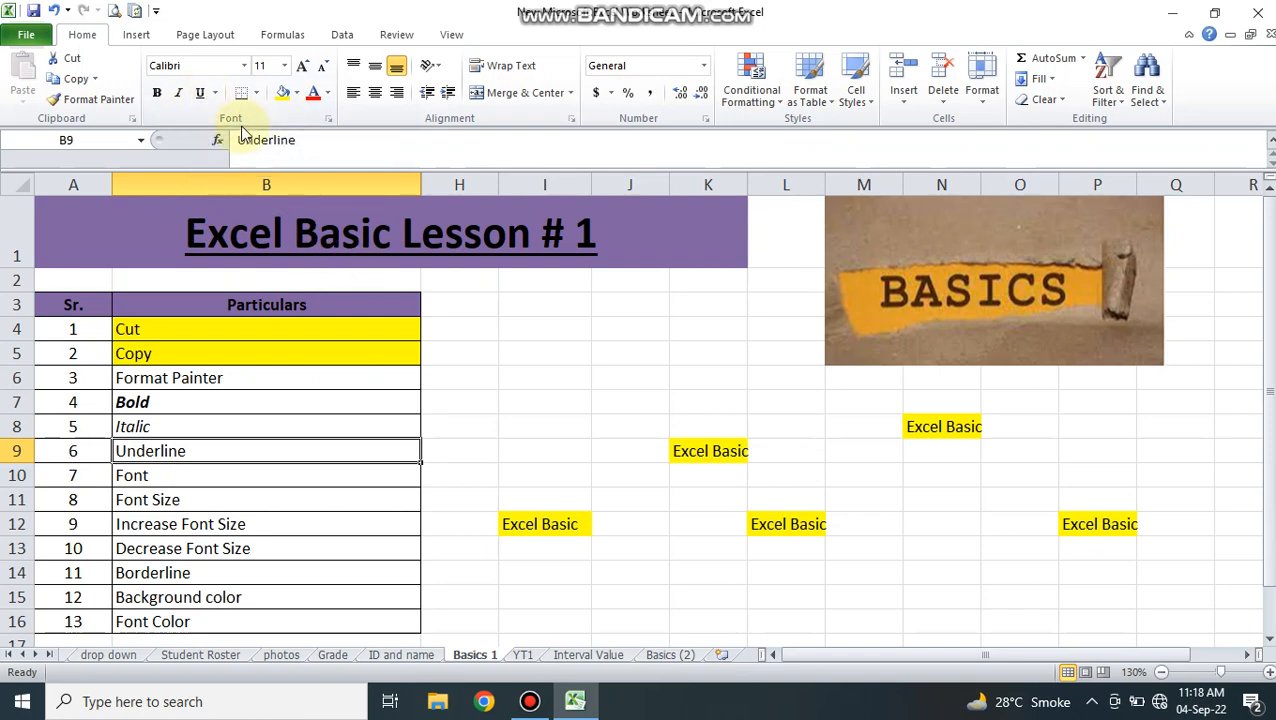
{"action": "left_click", "coordinate": [200, 93]}
{"action": "left_click", "coordinate": [513, 349]}
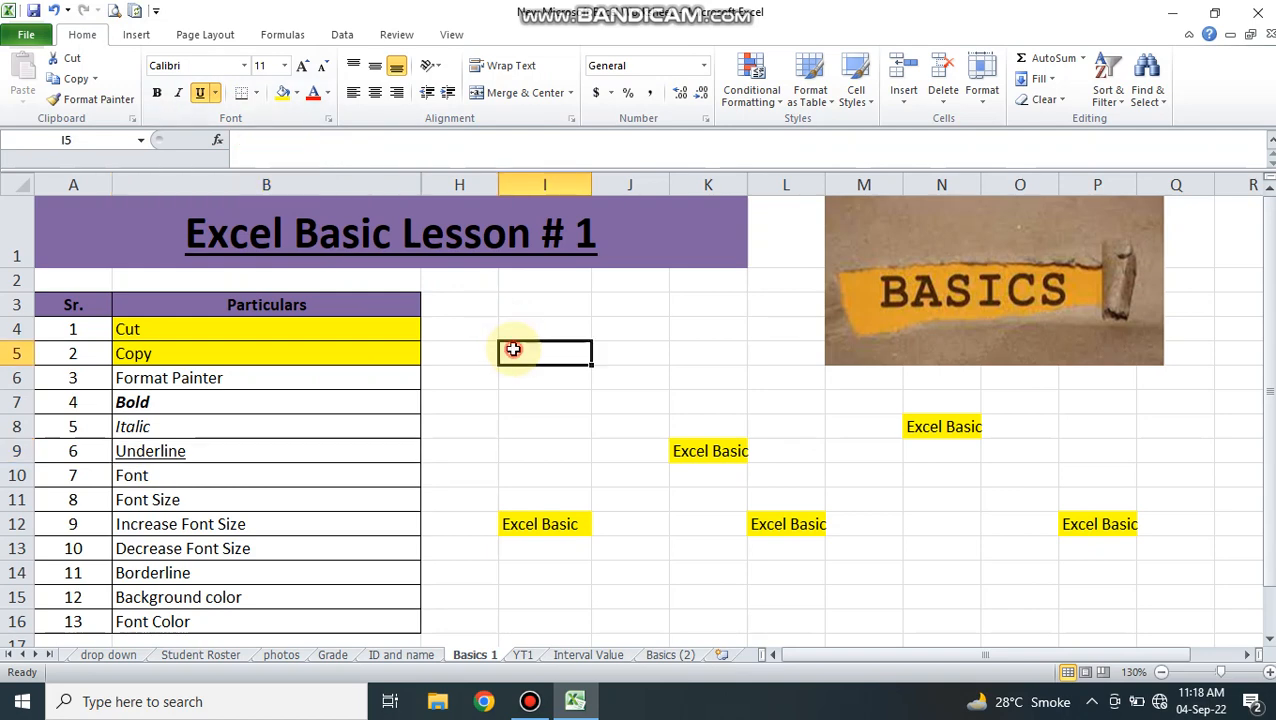
Apply underline, bold and italic formatting to the "Excel Basic" text in cell I12.
{"action": "left_click", "coordinate": [548, 533]}
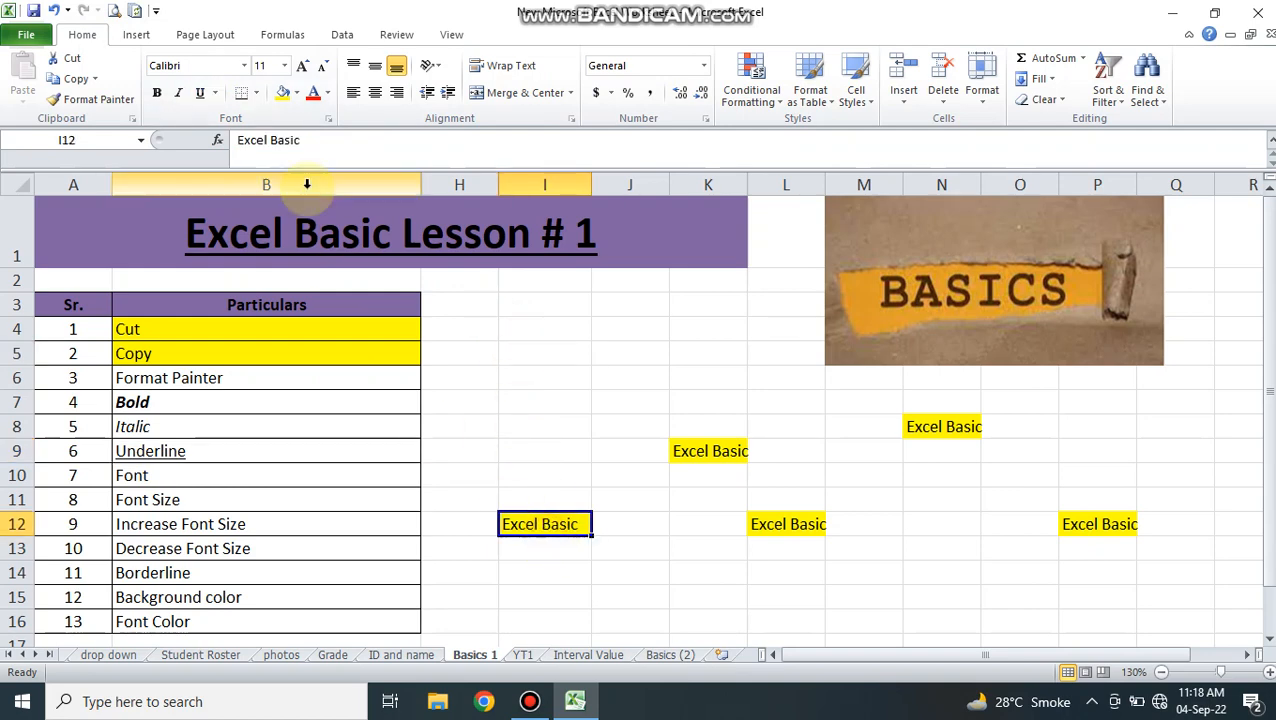
{"action": "left_click", "coordinate": [200, 93]}
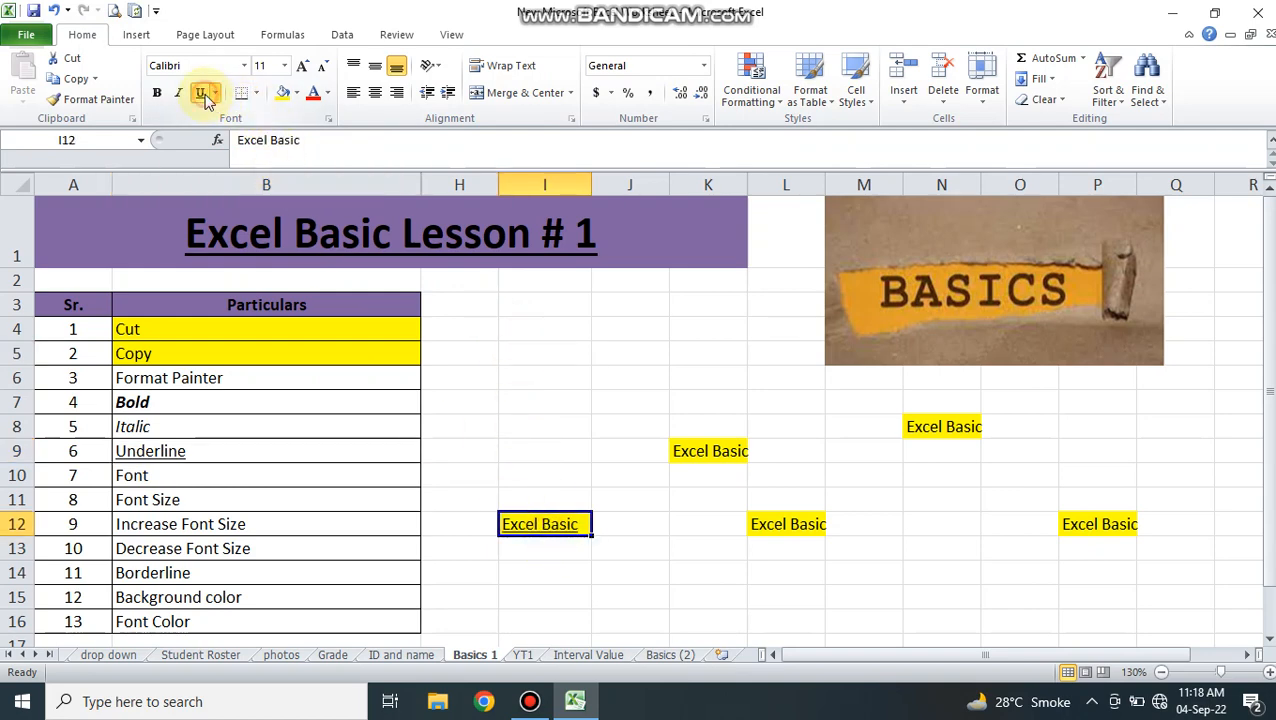
{"action": "left_click", "coordinate": [551, 375]}
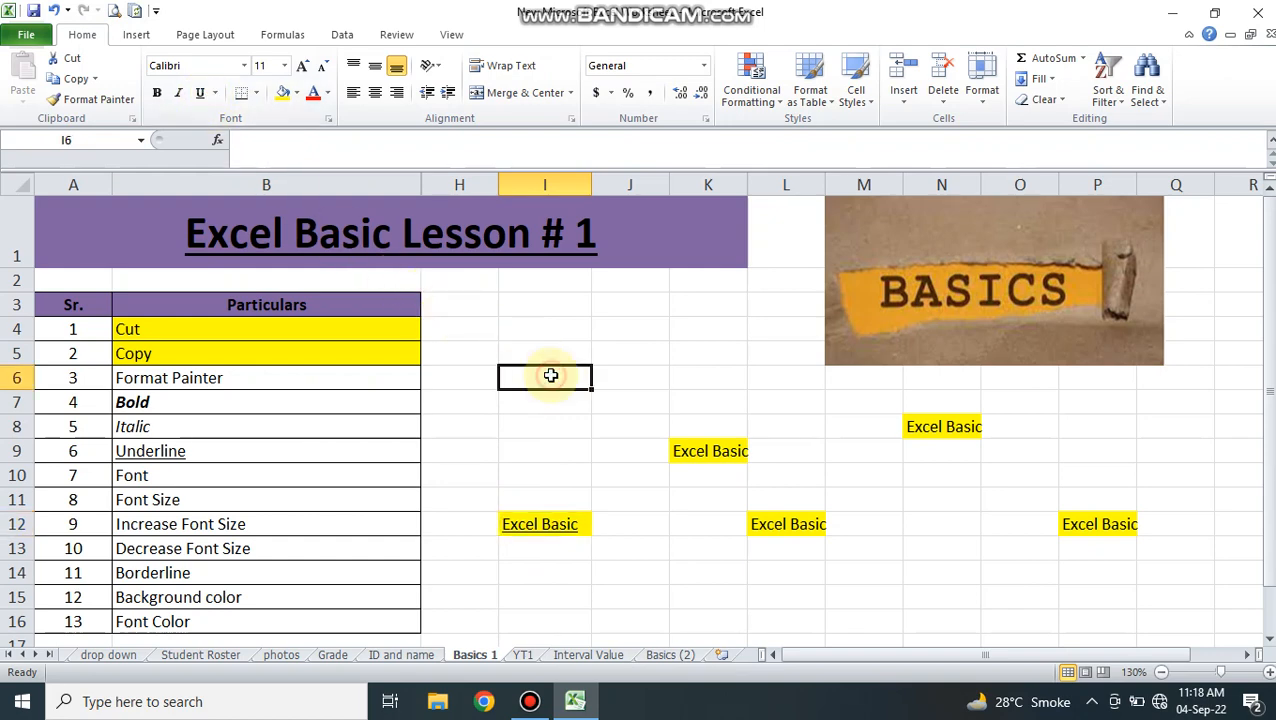
{"action": "left_click", "coordinate": [538, 523]}
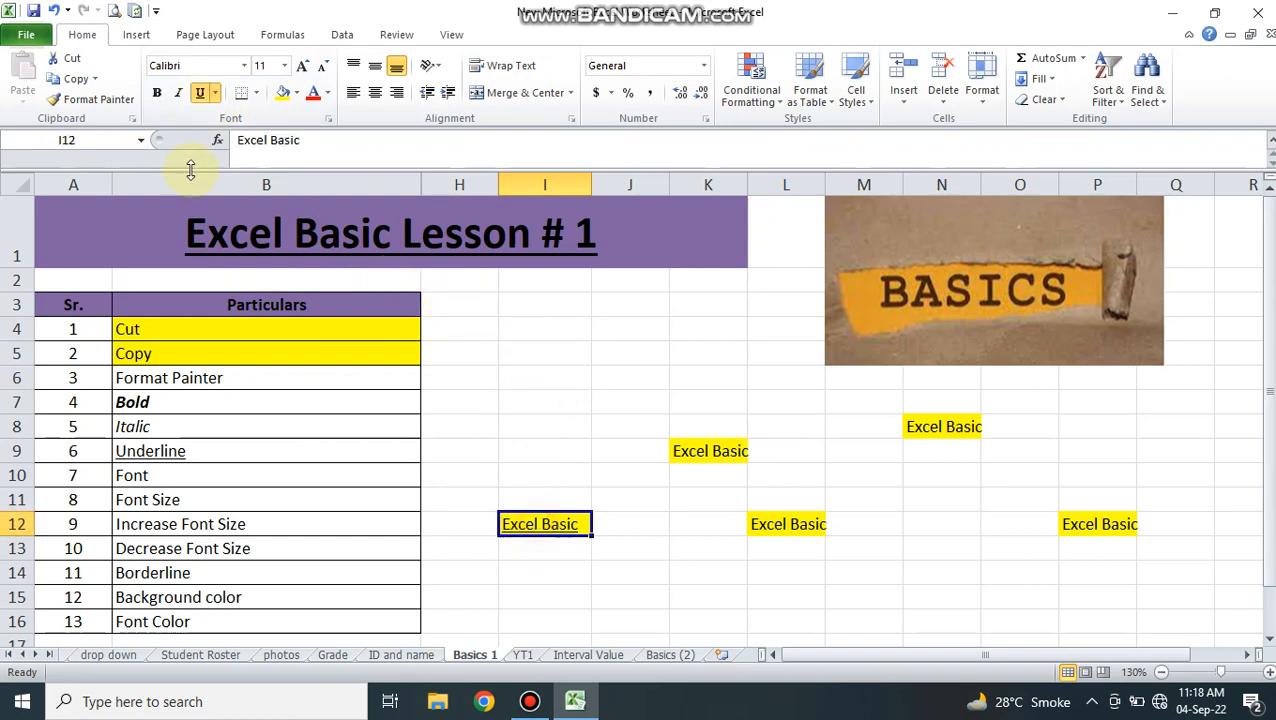
{"action": "left_click", "coordinate": [158, 93]}
{"action": "left_click", "coordinate": [175, 96]}
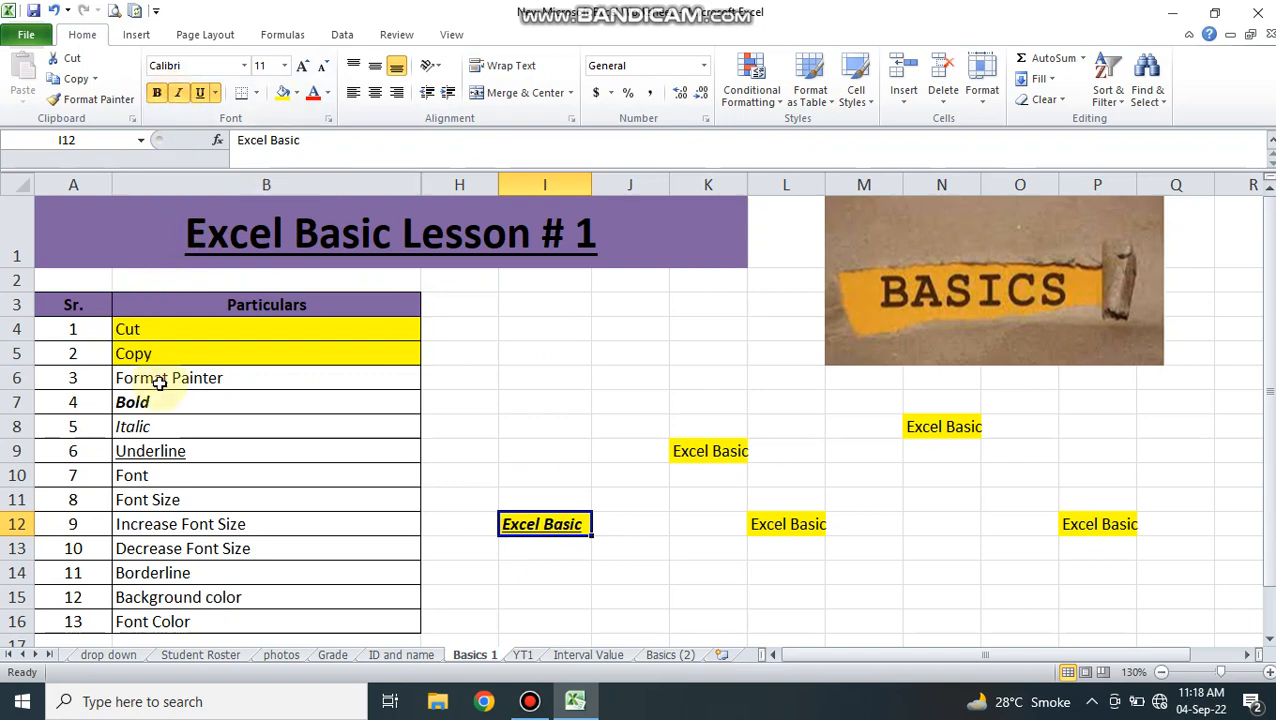
Set the font size of the "Font" entry in cell B10 to 18.
{"action": "left_click", "coordinate": [173, 474]}
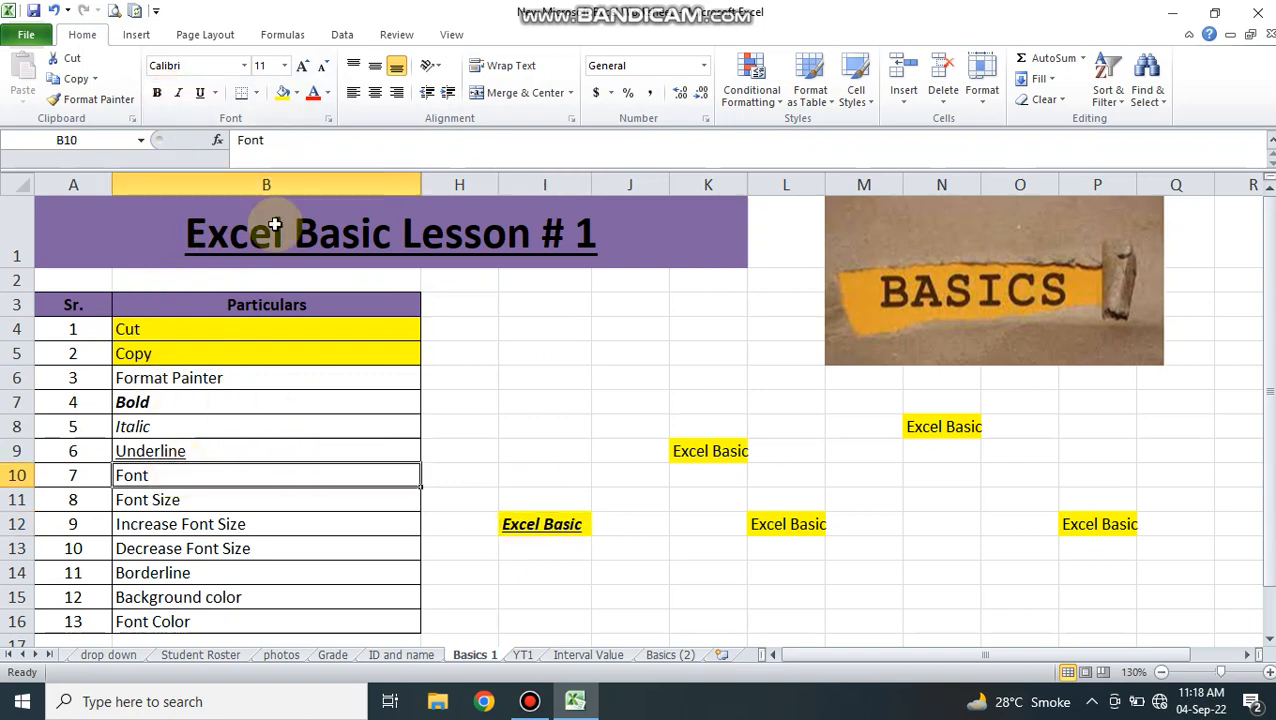
{"action": "left_click", "coordinate": [285, 66]}
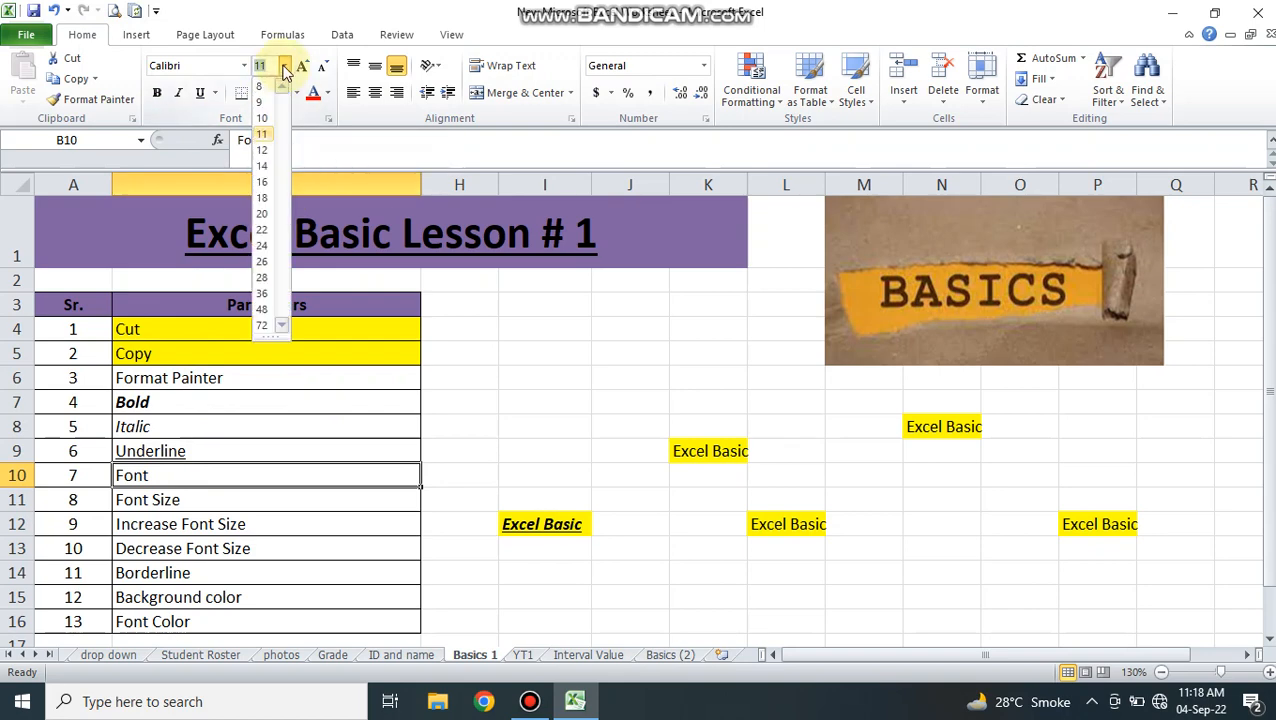
{"action": "left_click", "coordinate": [262, 197]}
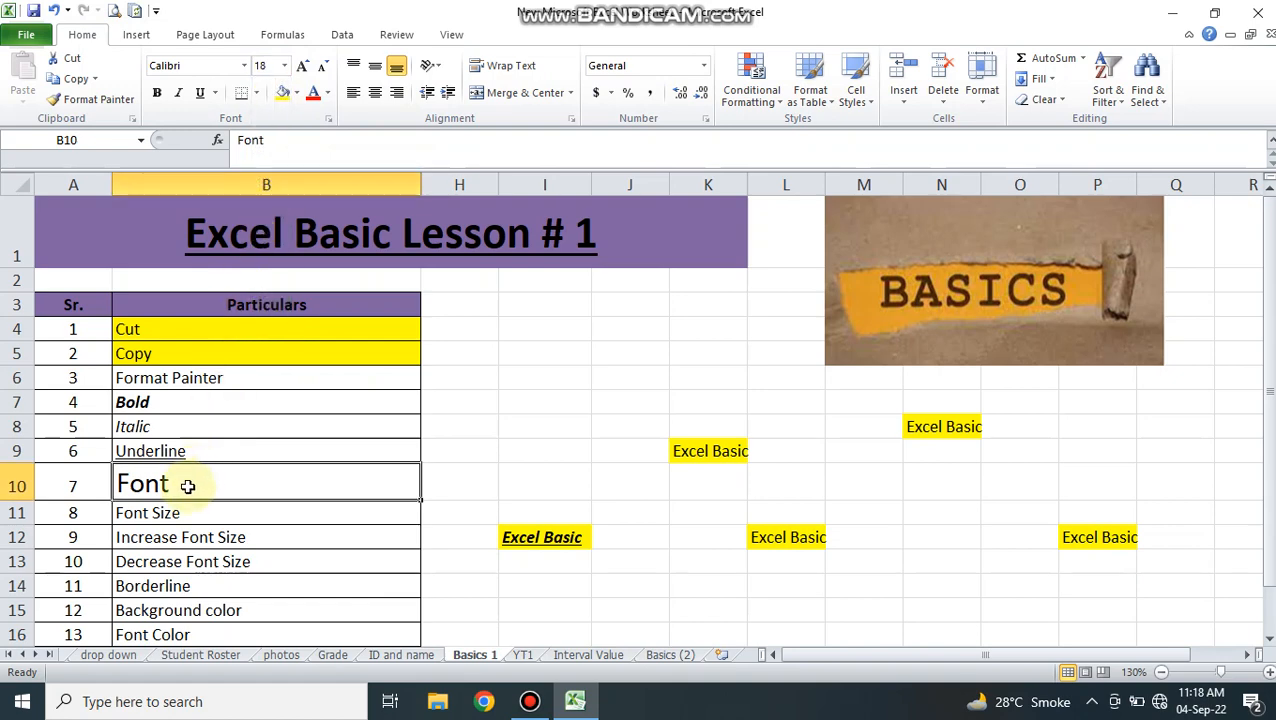
Try font size 24 on the "Excel Basic" text in cell I12 and undo the change.
{"action": "left_click", "coordinate": [510, 535]}
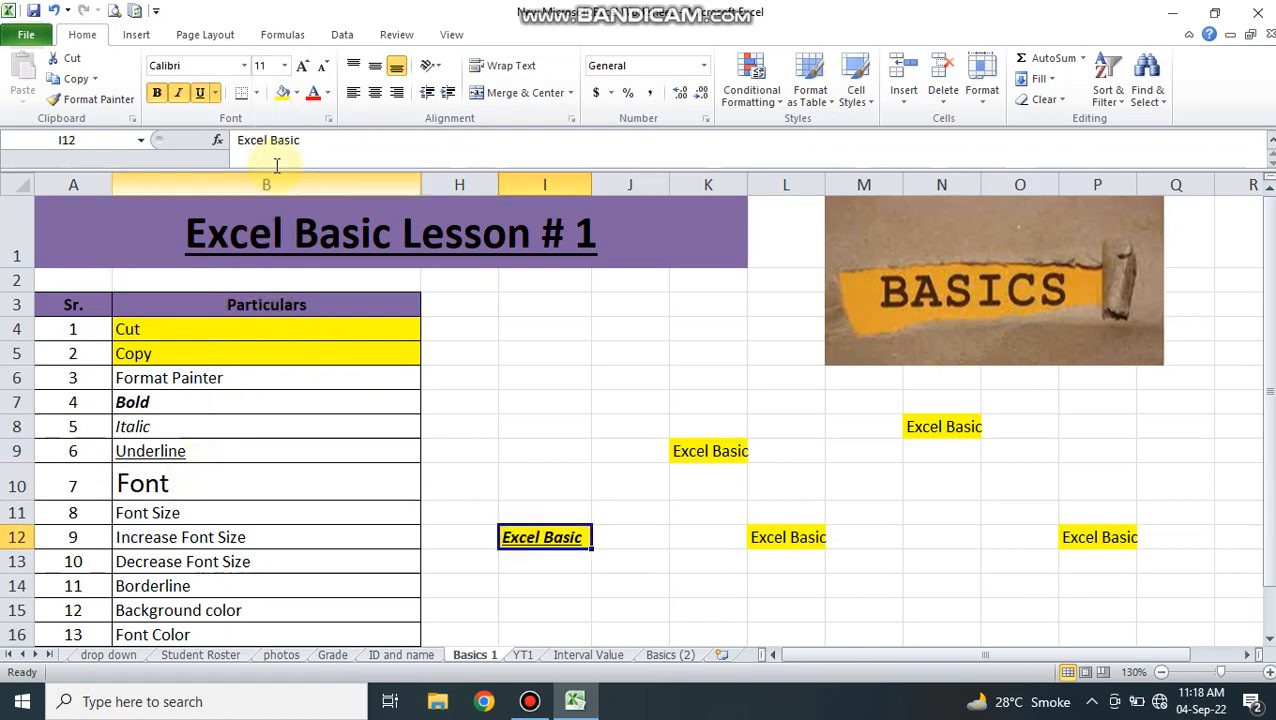
{"action": "left_click", "coordinate": [285, 66]}
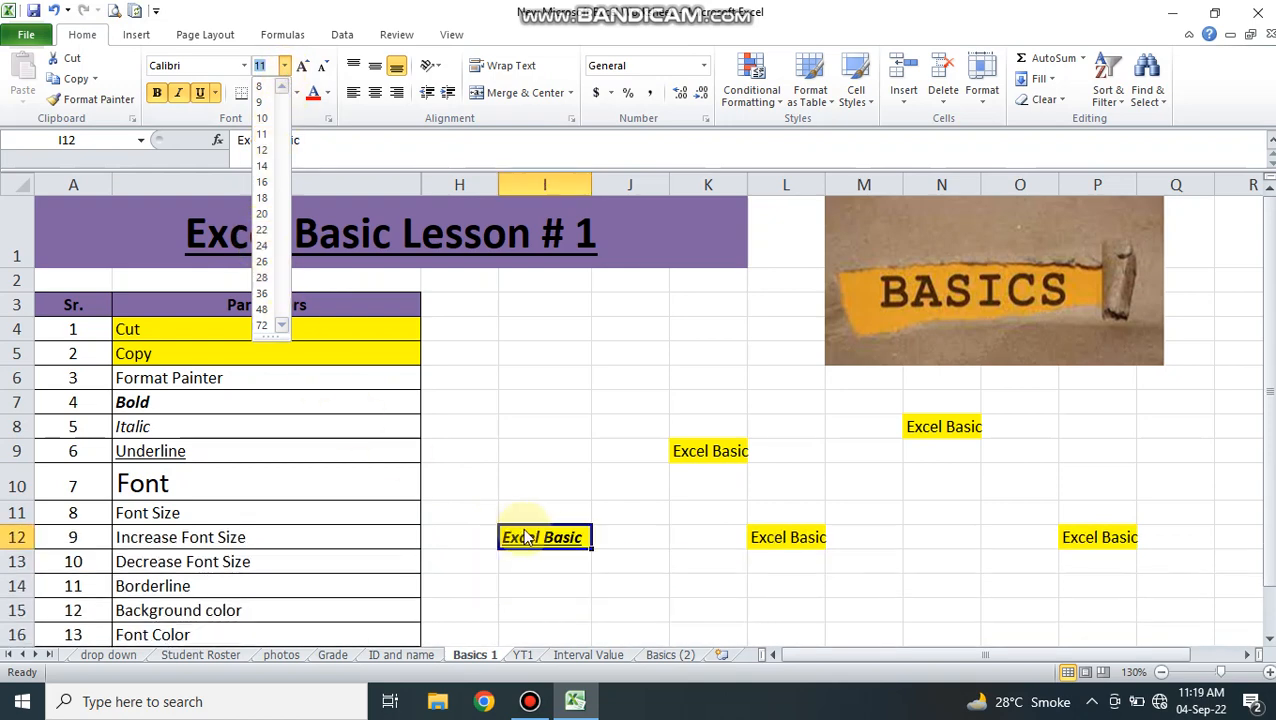
{"action": "left_click", "coordinate": [262, 246]}
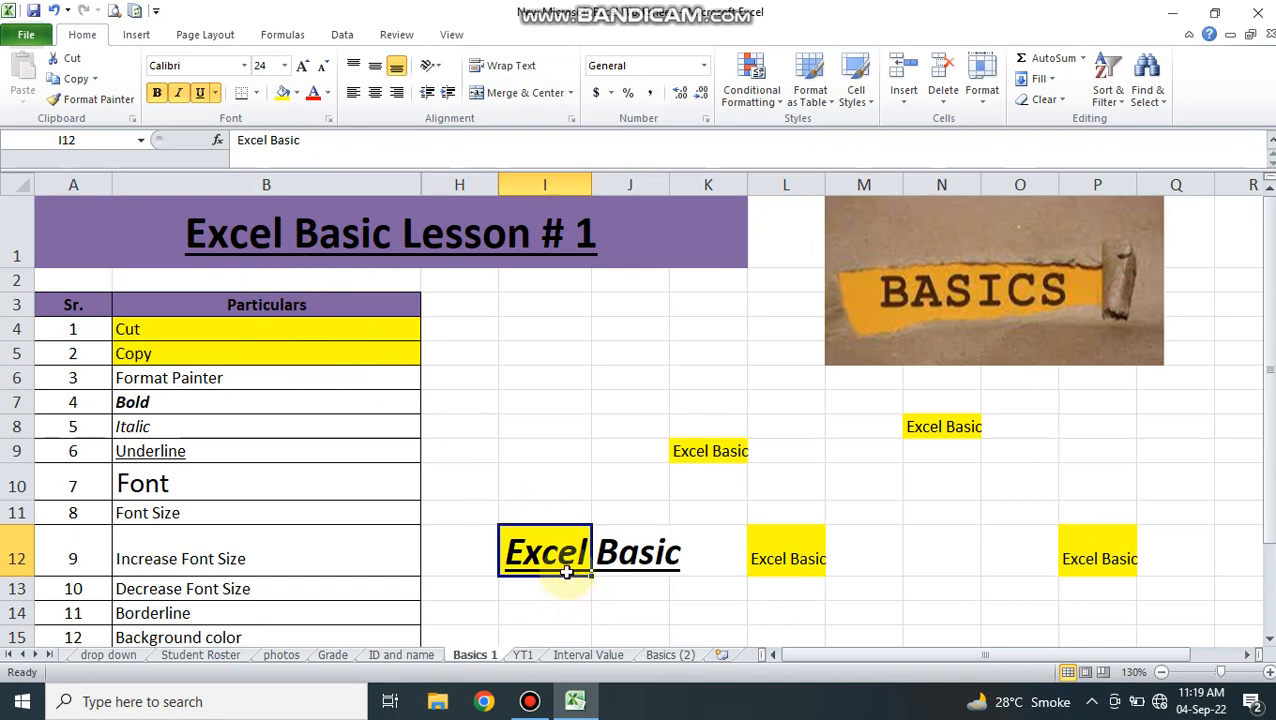
{"action": "key", "text": "ctrl+z"}
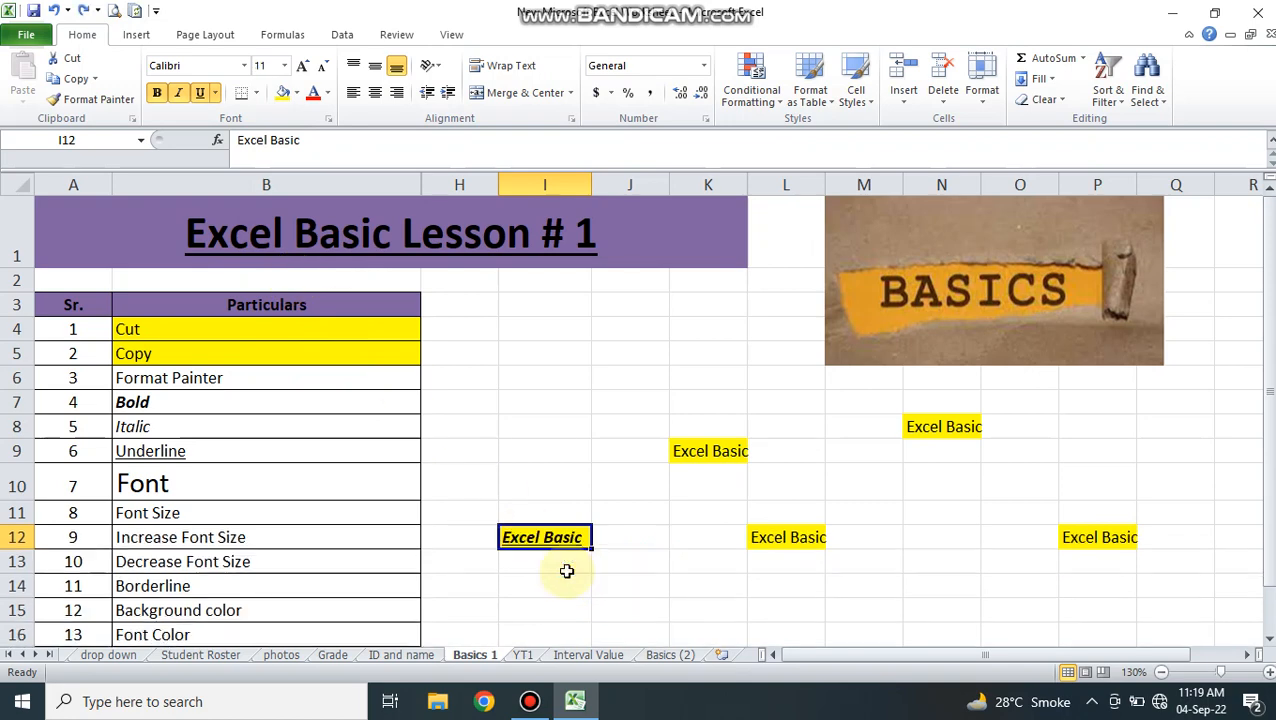
Increase the font size of the "Font Size" entry in cell B11 step by step to 48.
{"action": "left_click", "coordinate": [144, 511]}
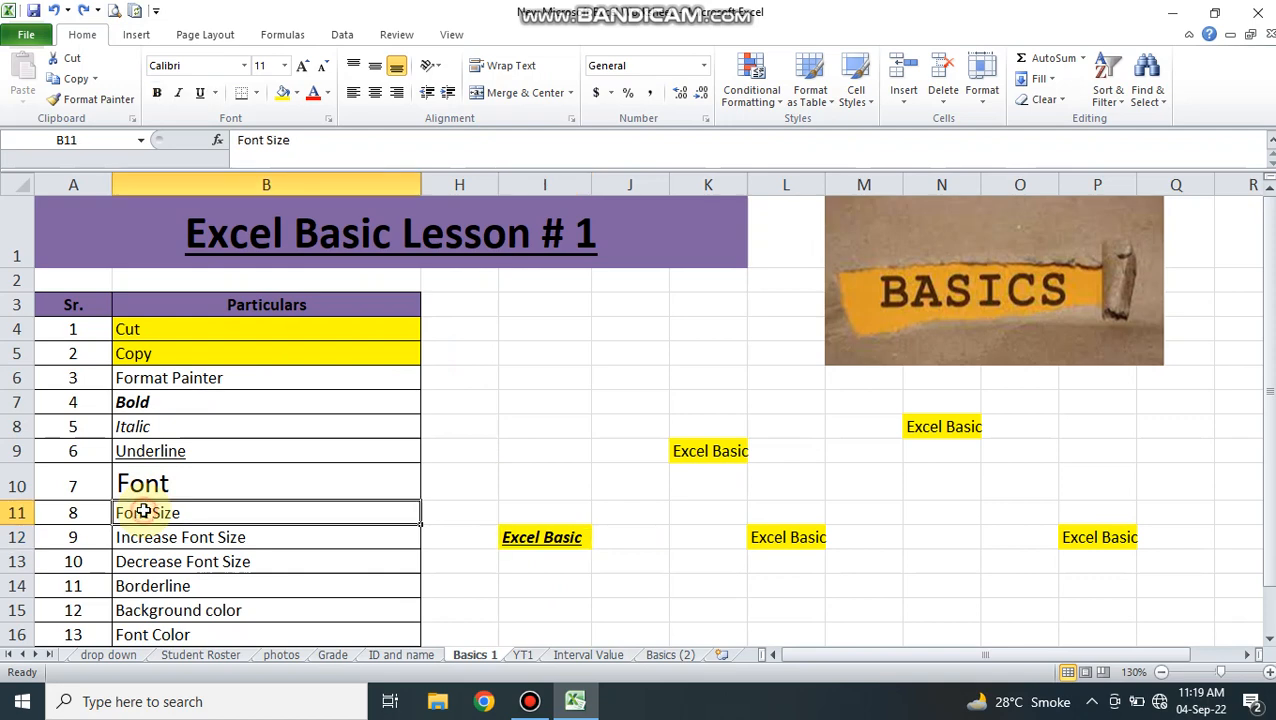
{"action": "left_click", "coordinate": [304, 68]}
{"action": "left_click", "coordinate": [304, 68]}
{"action": "left_click", "coordinate": [304, 68]}
{"action": "left_click", "coordinate": [304, 68]}
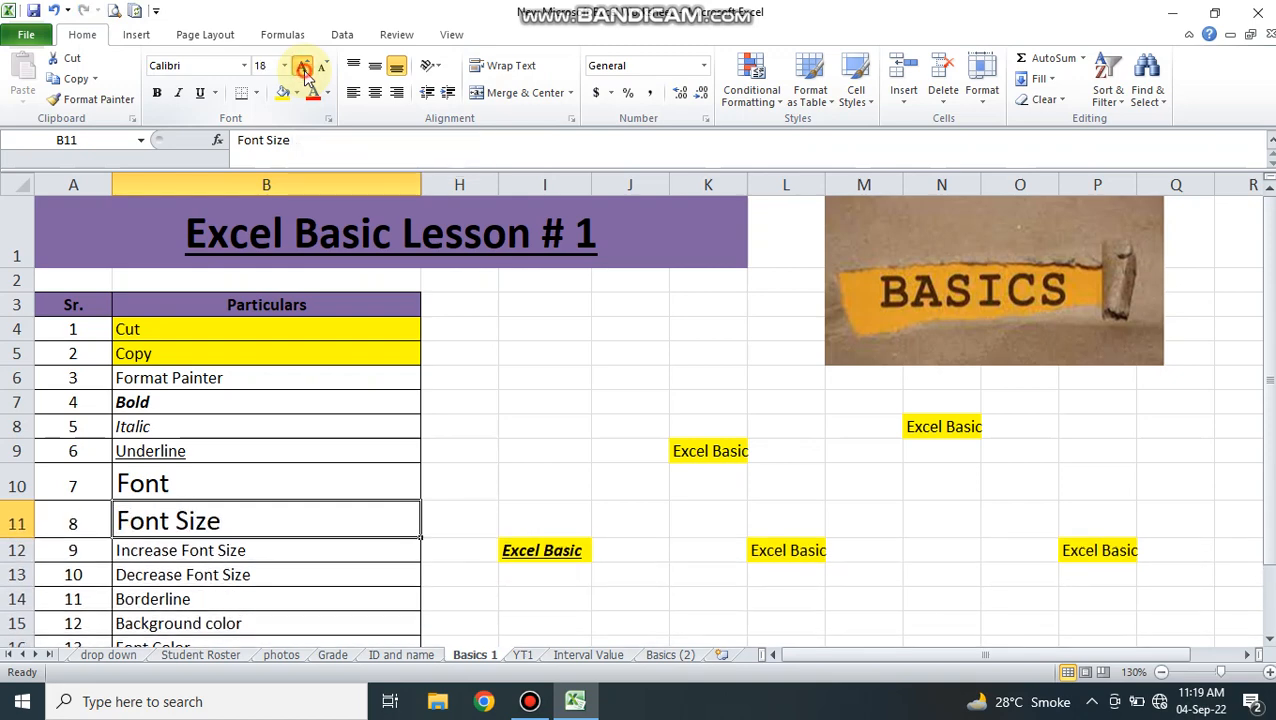
{"action": "left_click", "coordinate": [304, 68]}
{"action": "left_click", "coordinate": [304, 68]}
{"action": "left_click", "coordinate": [304, 68]}
{"action": "left_click", "coordinate": [304, 68]}
{"action": "left_click", "coordinate": [304, 68]}
{"action": "left_click", "coordinate": [304, 68]}
{"action": "left_click", "coordinate": [304, 68]}
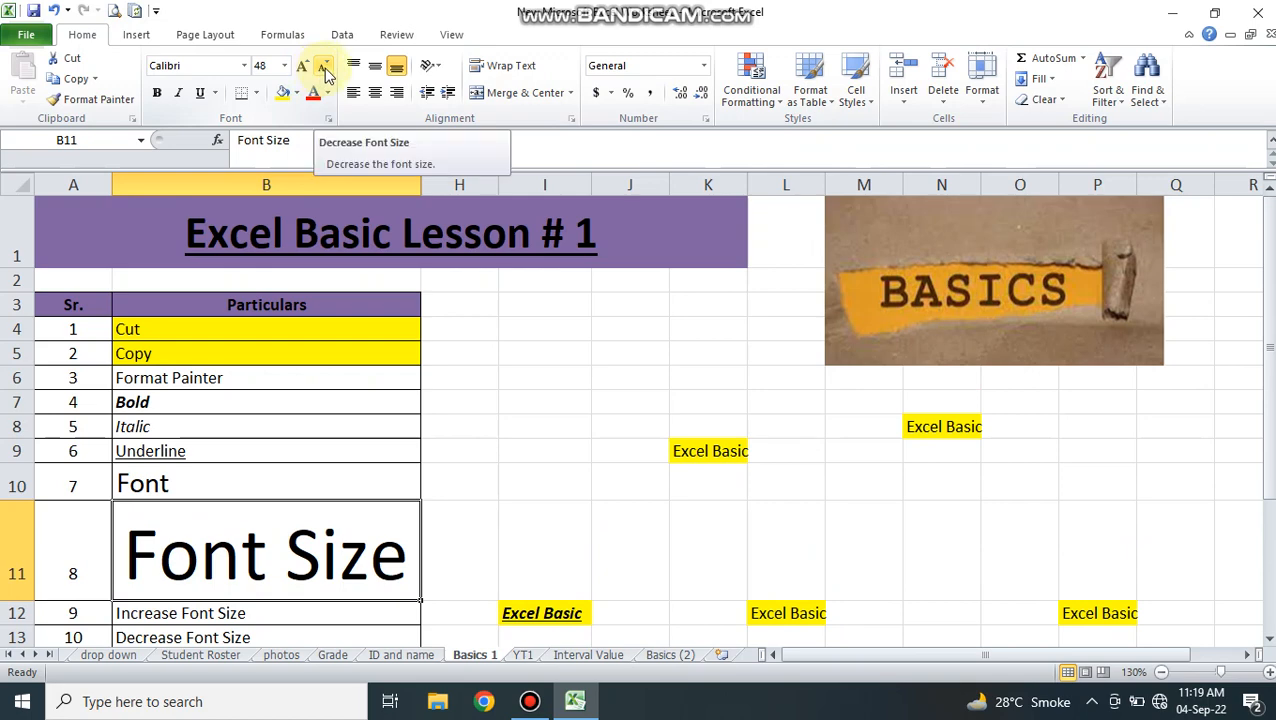
Decrease the font size of the "Font Size" entry in cell B11 step by step to 14.
{"action": "left_click", "coordinate": [324, 68]}
{"action": "left_click", "coordinate": [324, 68]}
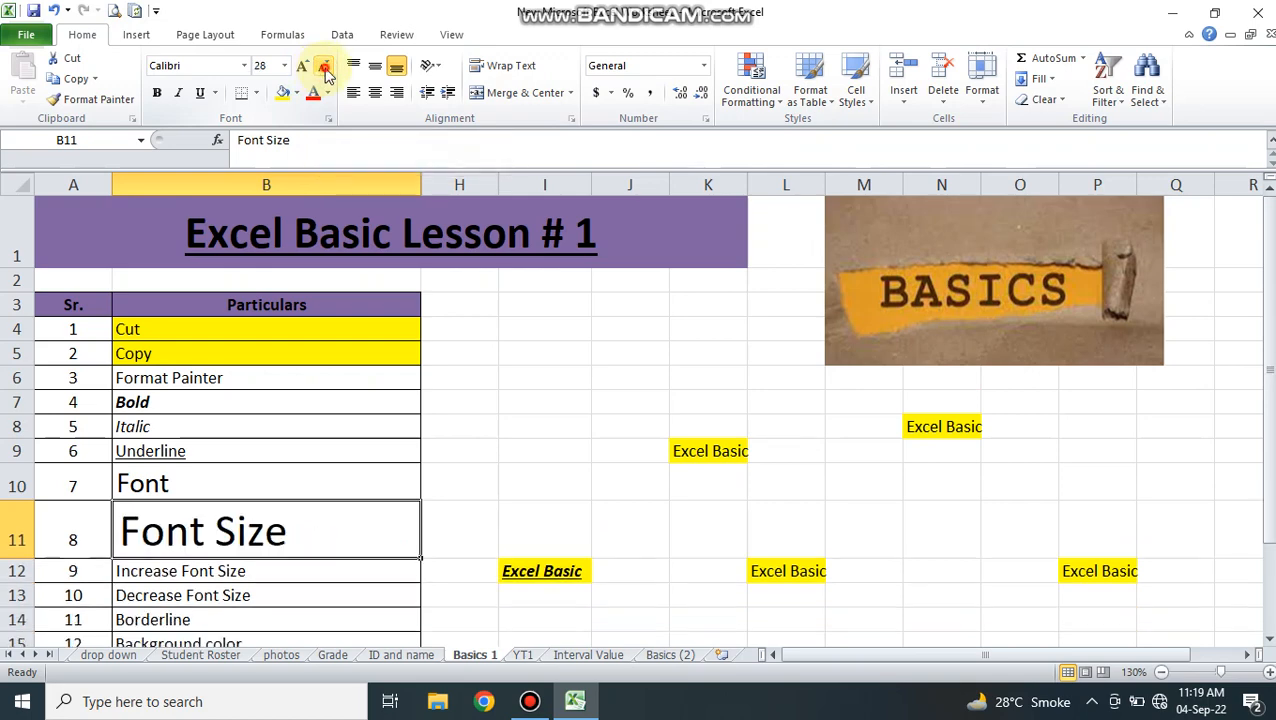
{"action": "left_click", "coordinate": [324, 68]}
{"action": "left_click", "coordinate": [324, 68]}
{"action": "left_click", "coordinate": [324, 68]}
{"action": "left_click", "coordinate": [324, 68]}
{"action": "left_click", "coordinate": [324, 68]}
{"action": "left_click", "coordinate": [324, 68]}
{"action": "left_click", "coordinate": [324, 68]}
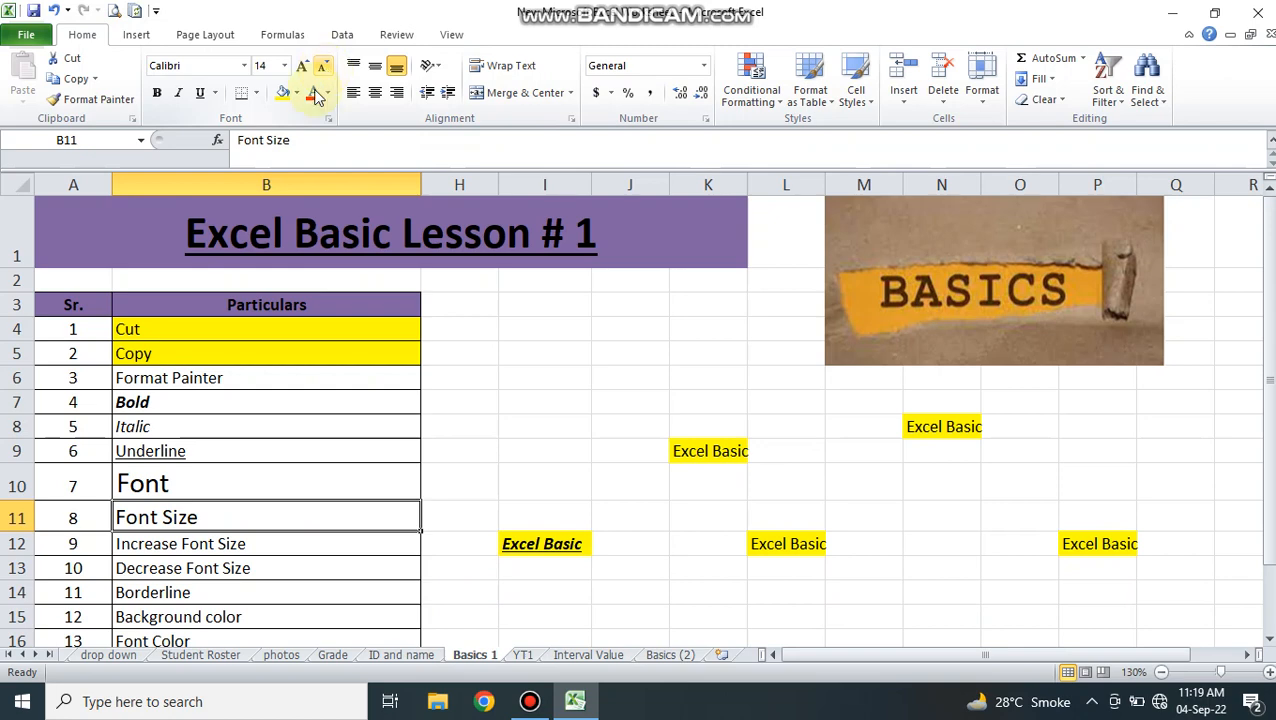
Fill the "Bold", "Italic" and "Underline" entries in cells B7, B8 and B9 with yellow.
{"action": "left_click", "coordinate": [147, 410]}
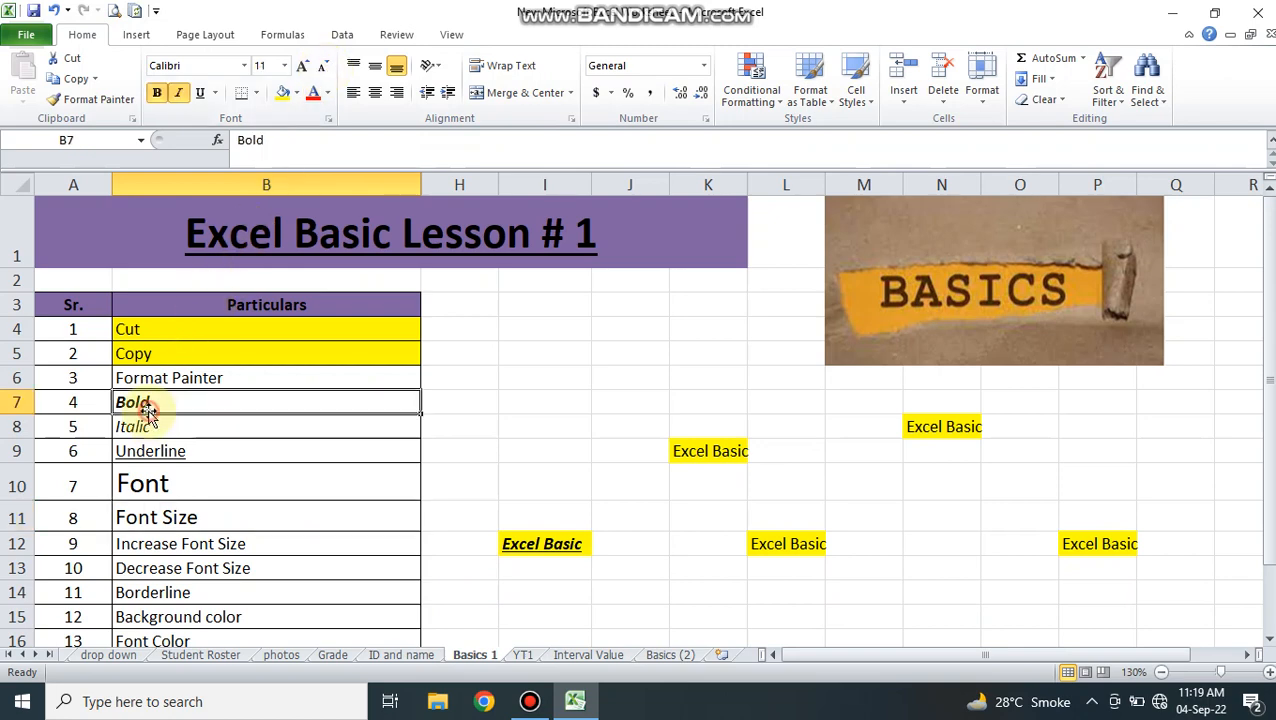
{"action": "left_click", "coordinate": [281, 93]}
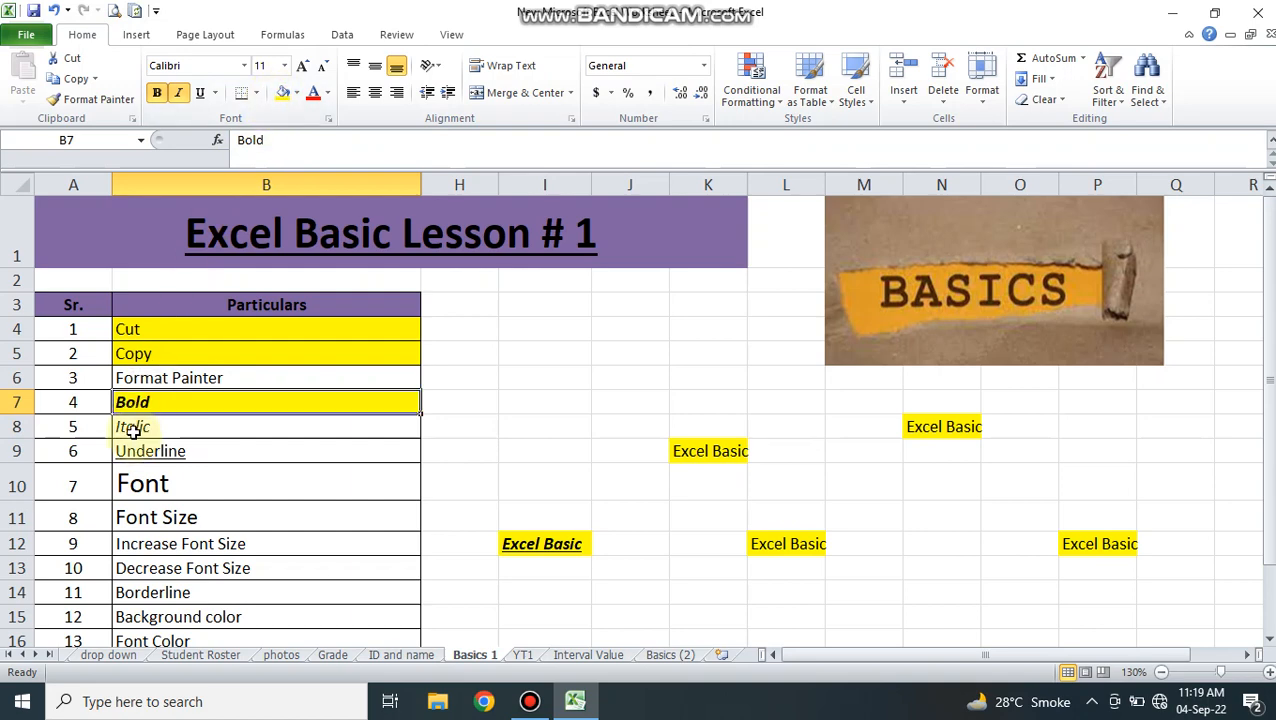
{"action": "left_click", "coordinate": [133, 430]}
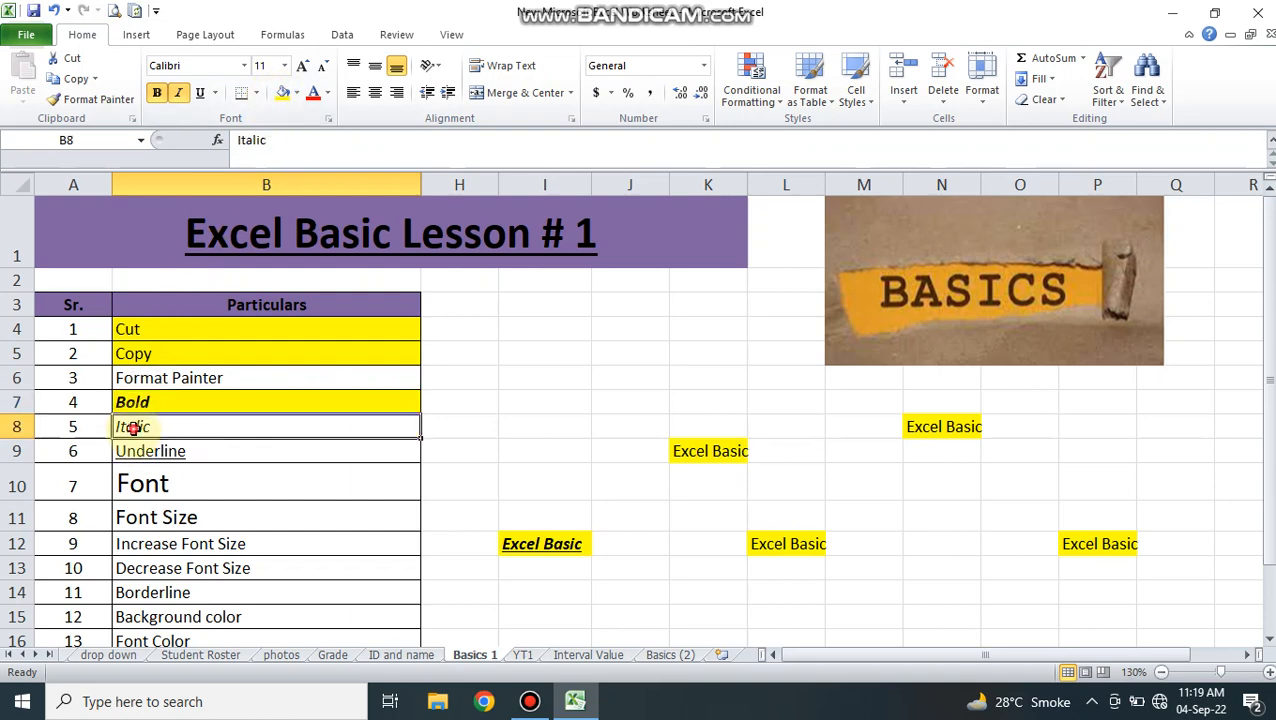
{"action": "left_click", "coordinate": [284, 93]}
{"action": "left_click", "coordinate": [163, 452]}
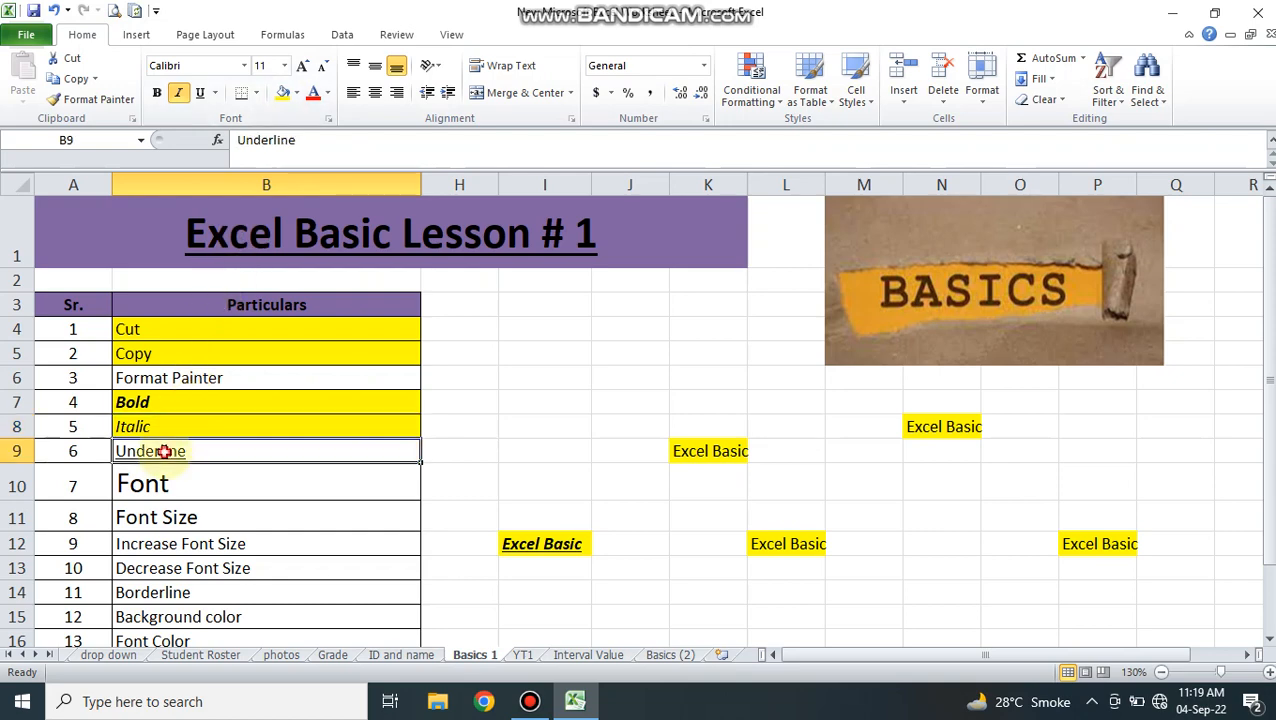
{"action": "left_click", "coordinate": [284, 93]}
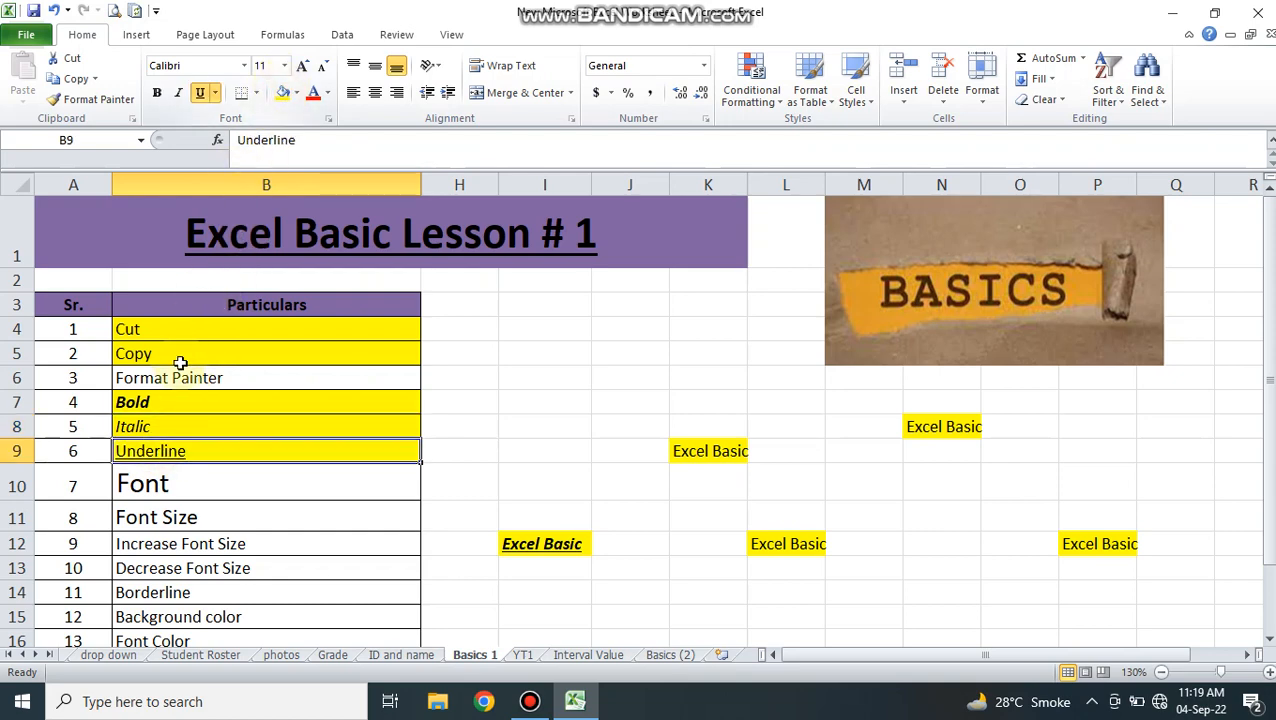
Try a yellow fill on the "Font" entry in cell B10 and undo it.
{"action": "left_click", "coordinate": [157, 480]}
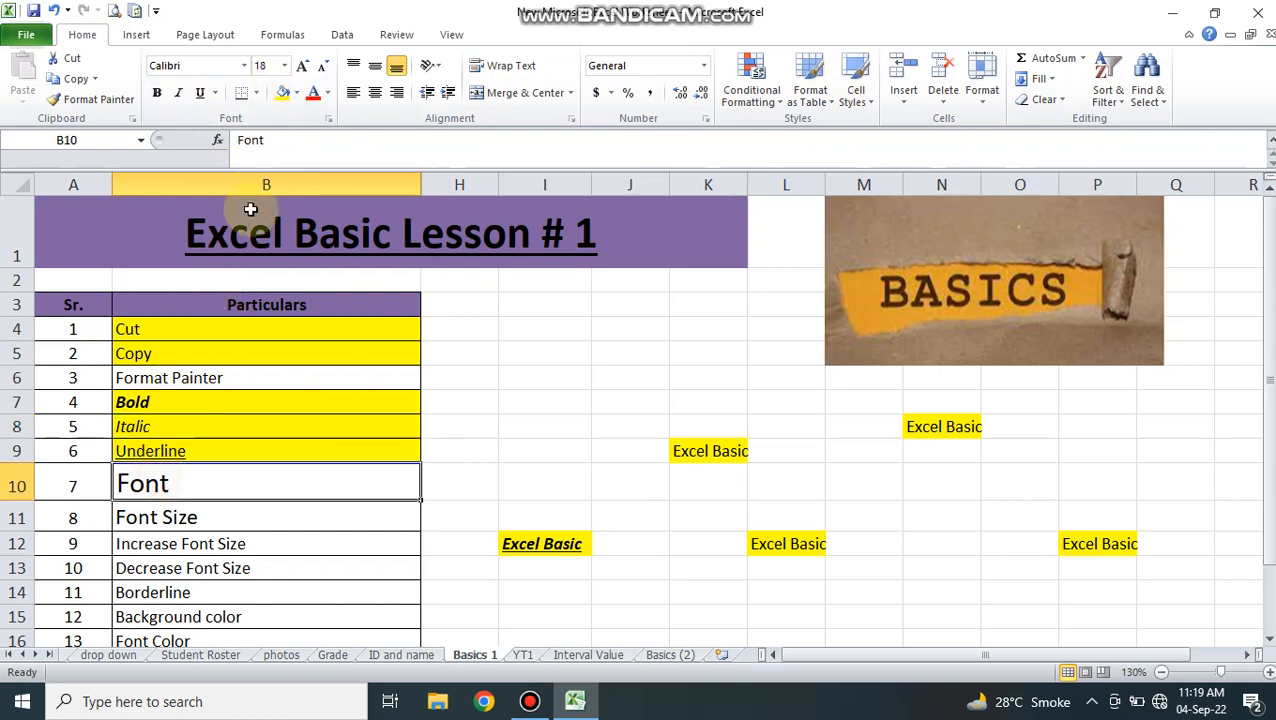
{"action": "left_click", "coordinate": [285, 95]}
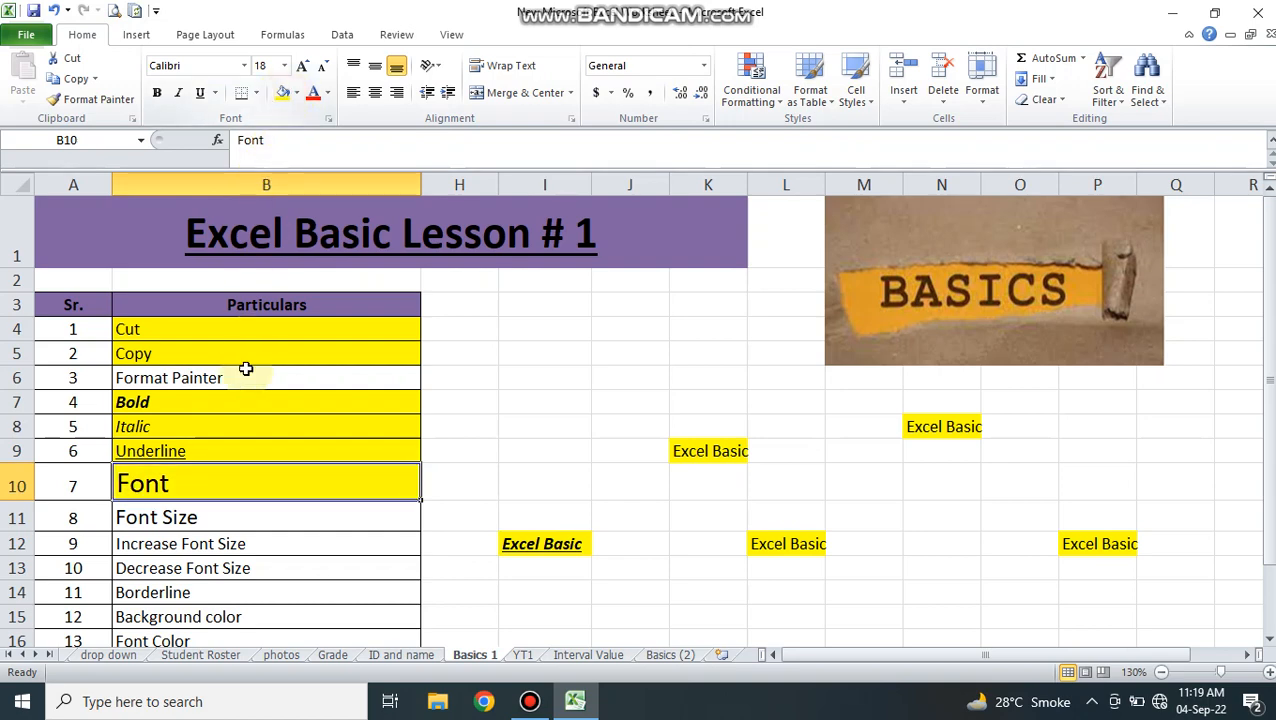
{"action": "left_click", "coordinate": [189, 524]}
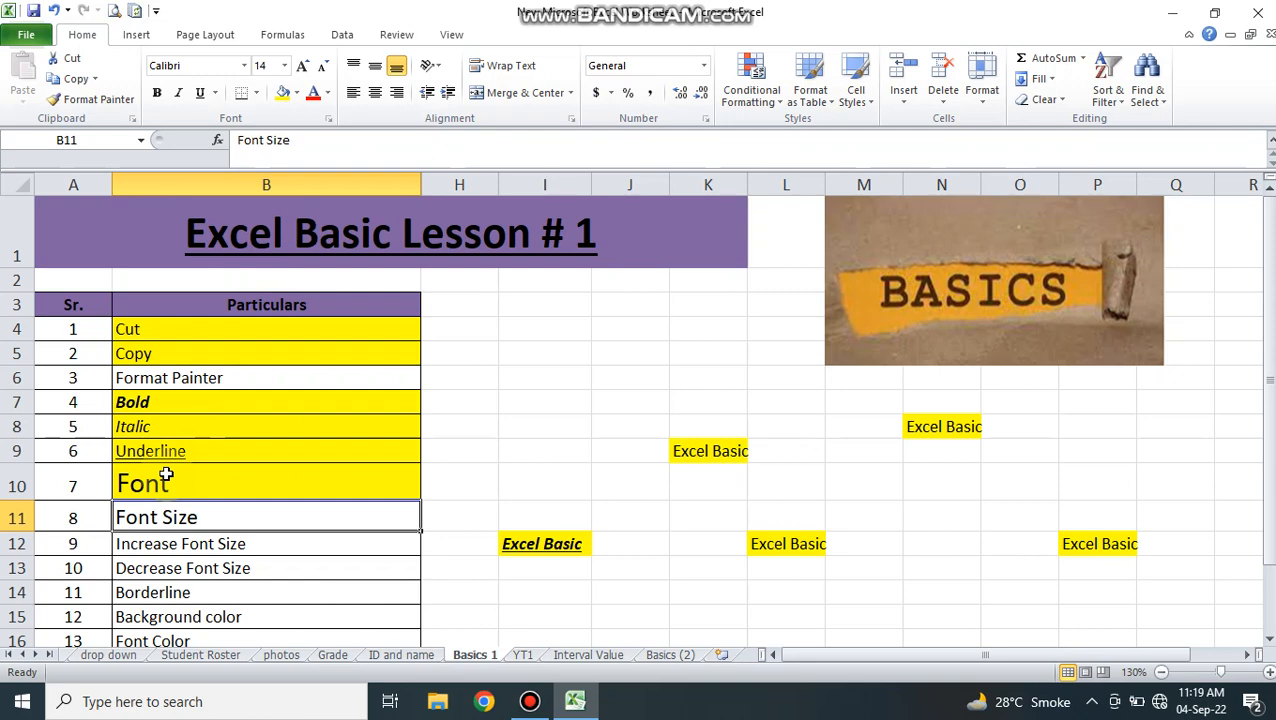
{"action": "key", "text": "ctrl+z"}
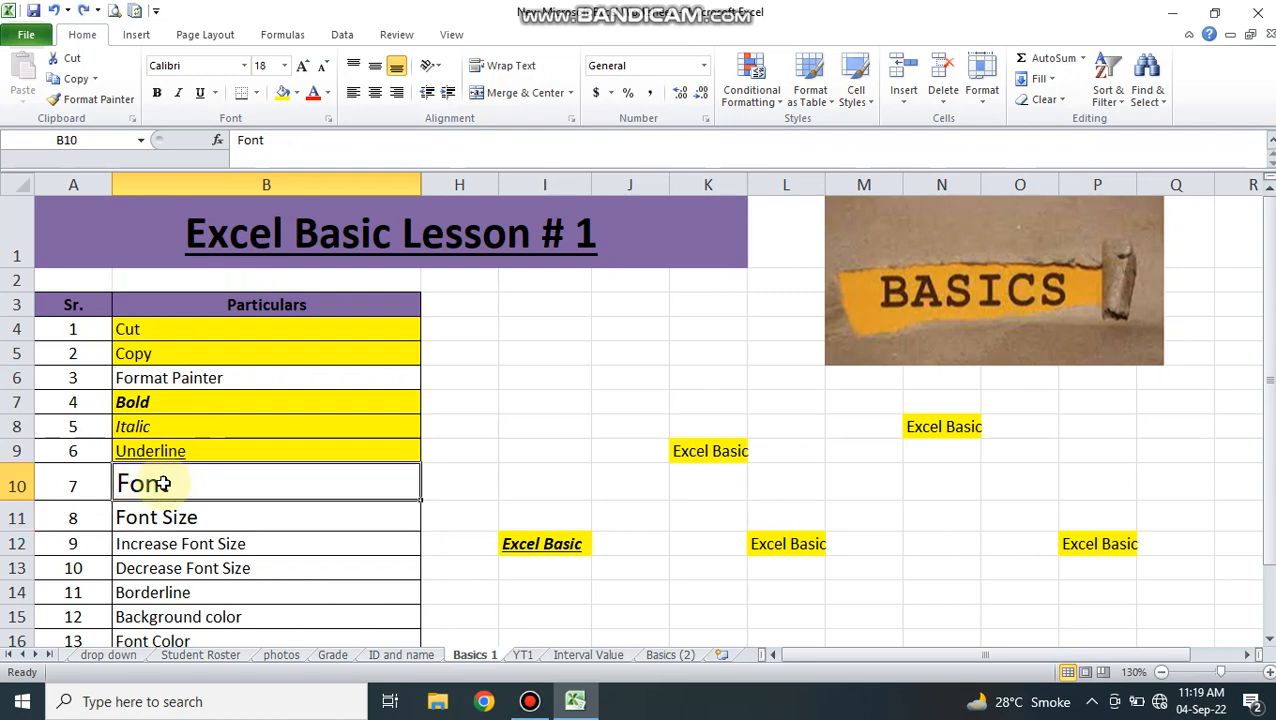
Change the font of the "Font" entry in cell B10 to Algerian.
{"action": "left_click", "coordinate": [245, 68]}
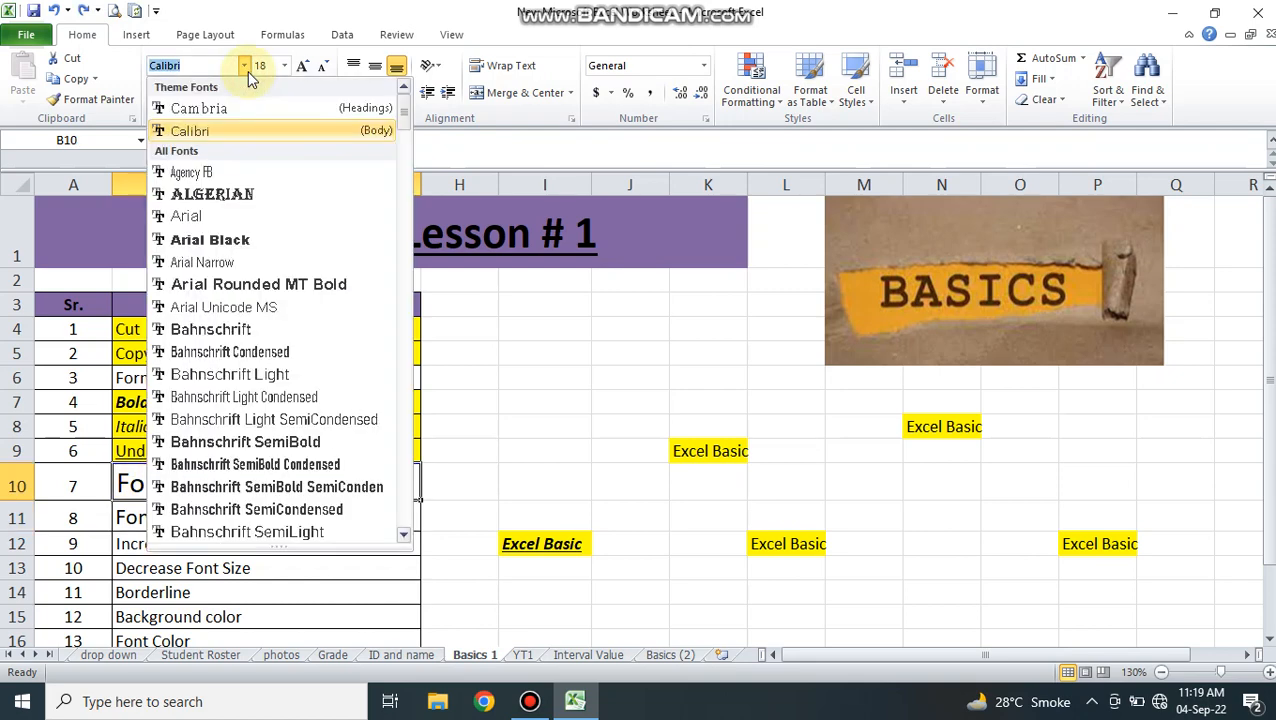
{"action": "left_click", "coordinate": [210, 195]}
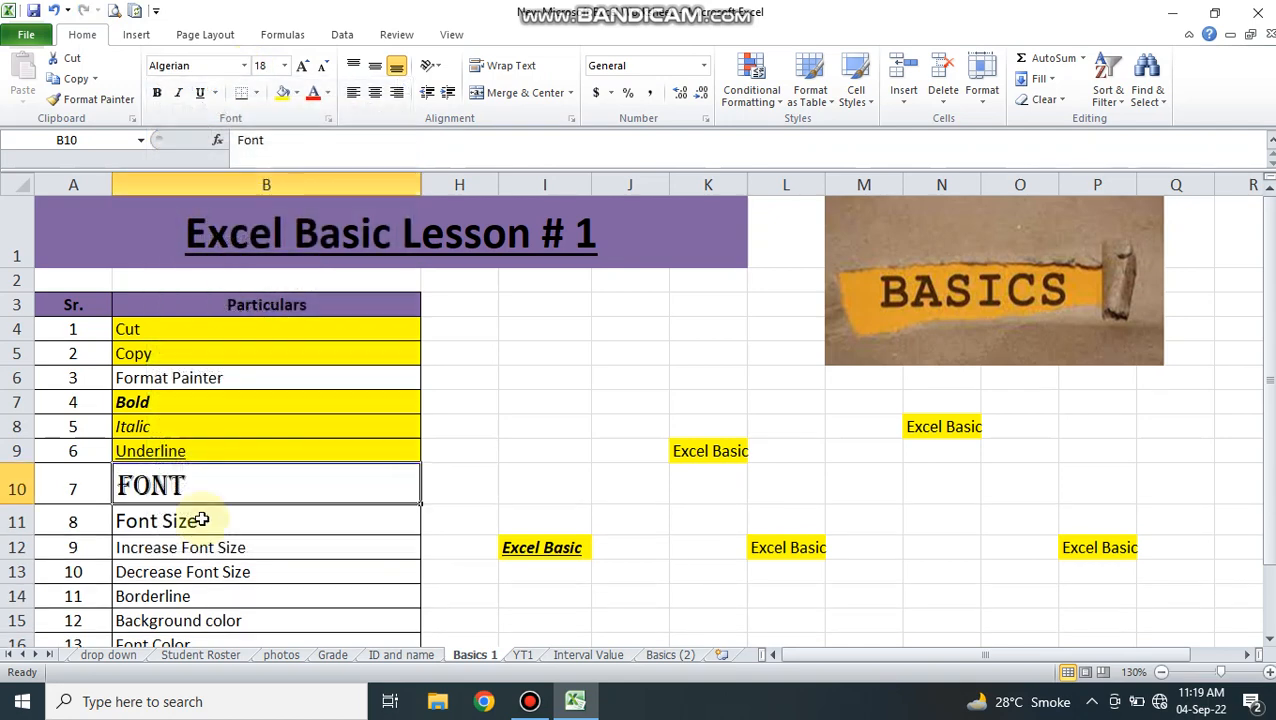
{"action": "left_click", "coordinate": [244, 66]}
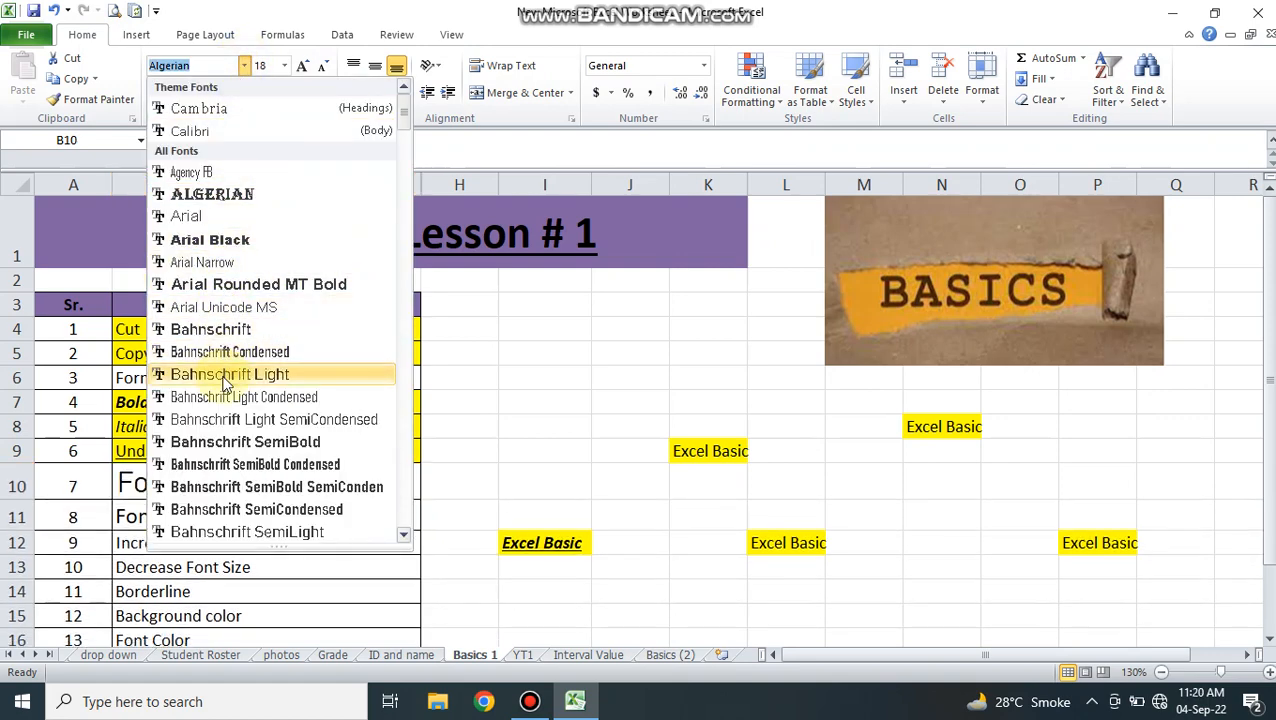
{"action": "left_click", "coordinate": [582, 545]}
Try the Algerian and Bahnschrift SemiLight fonts on the "Excel Basic" text in cell I12.
{"action": "left_click", "coordinate": [575, 545]}
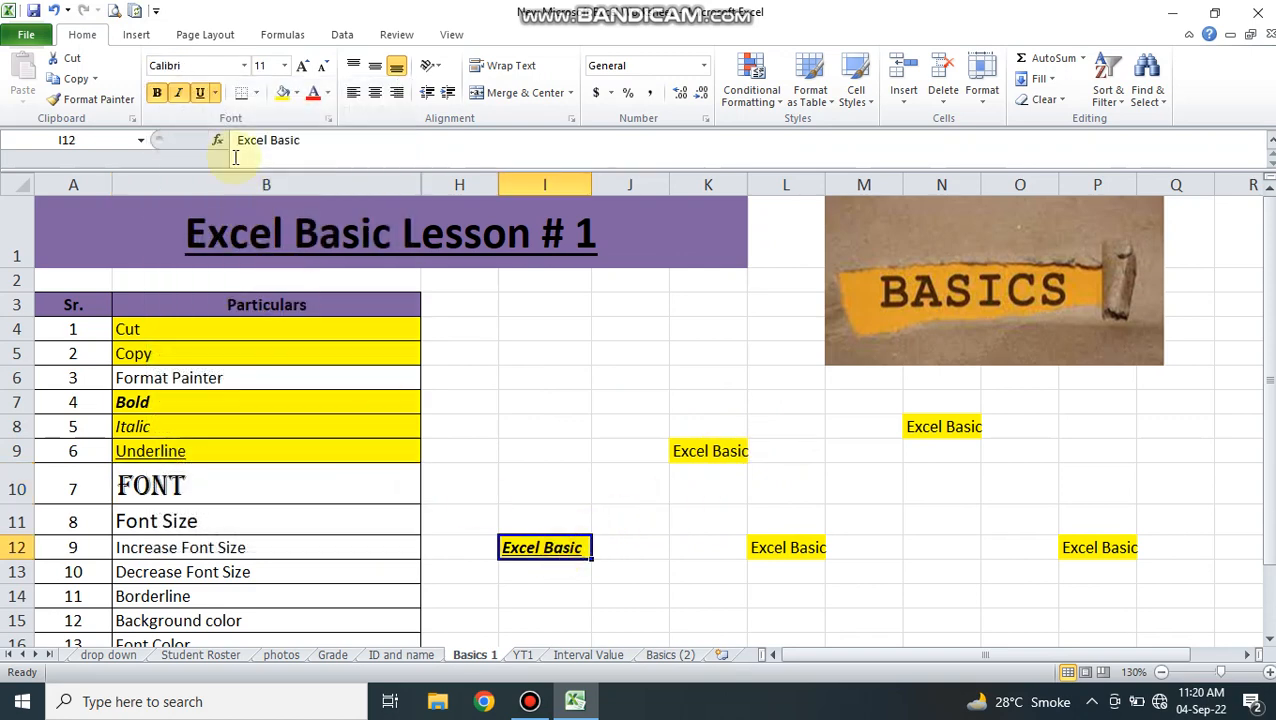
{"action": "left_click", "coordinate": [244, 65]}
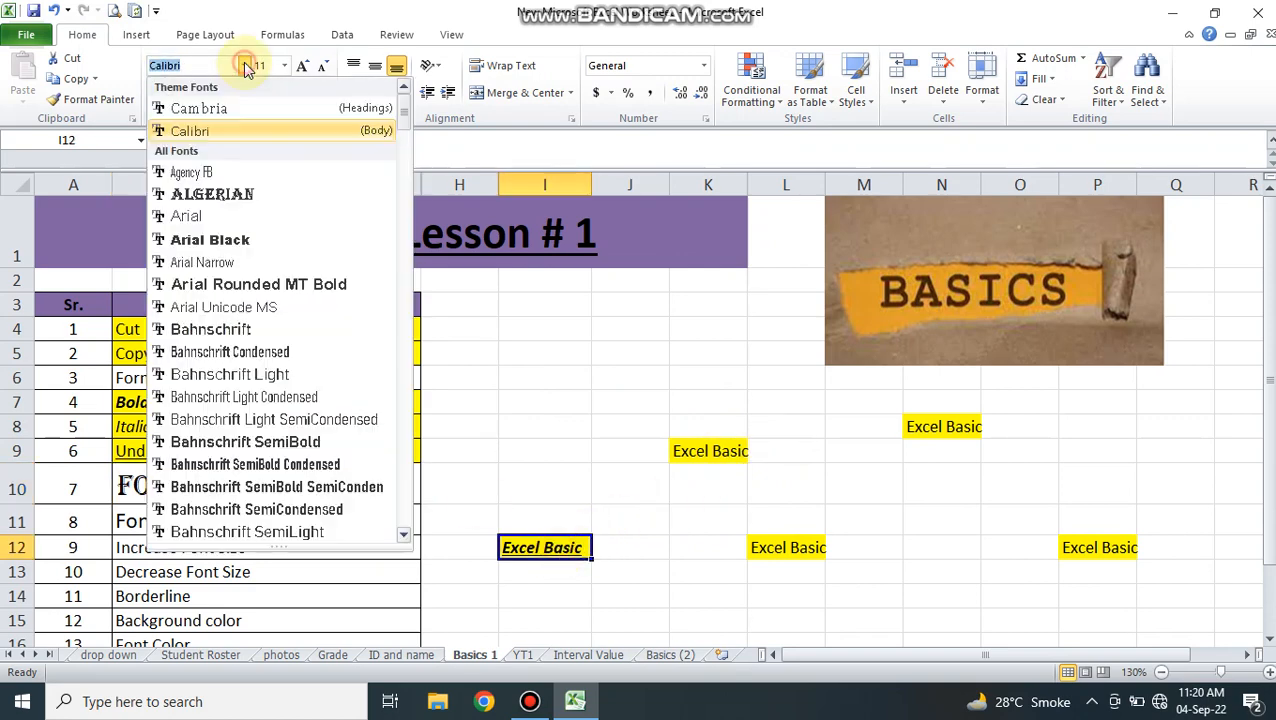
{"action": "left_click", "coordinate": [222, 197]}
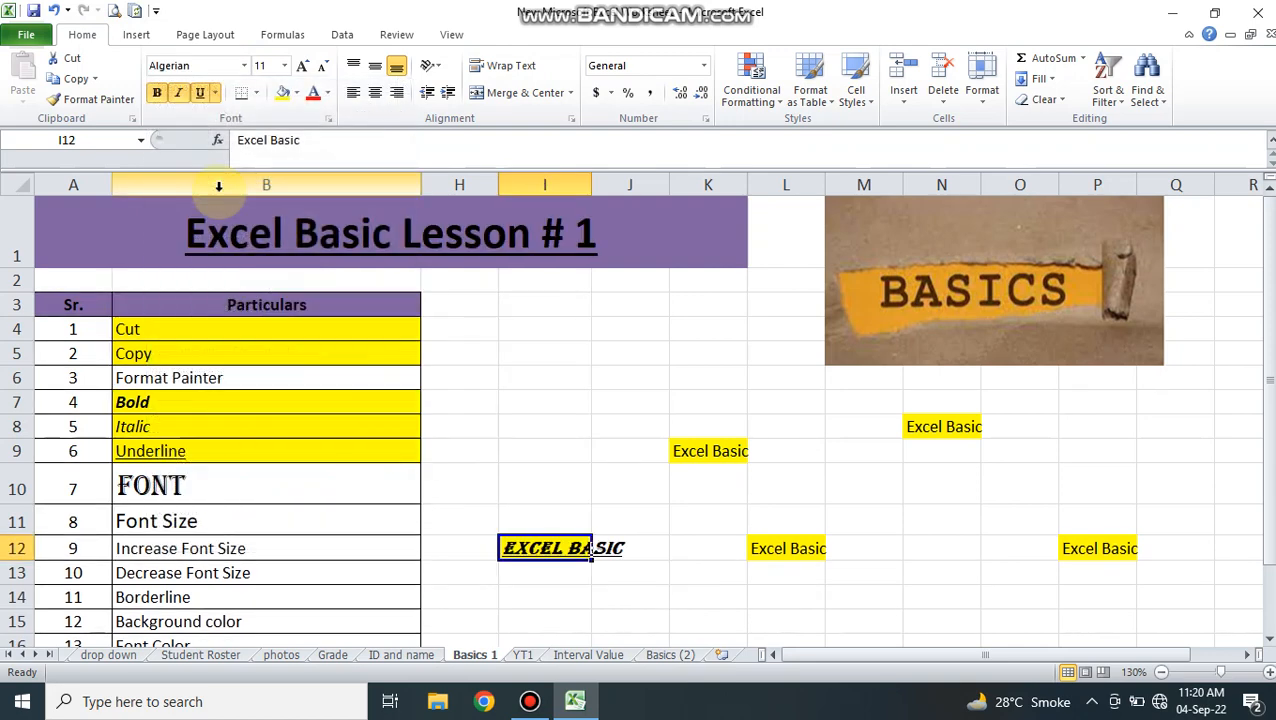
{"action": "left_click", "coordinate": [243, 66]}
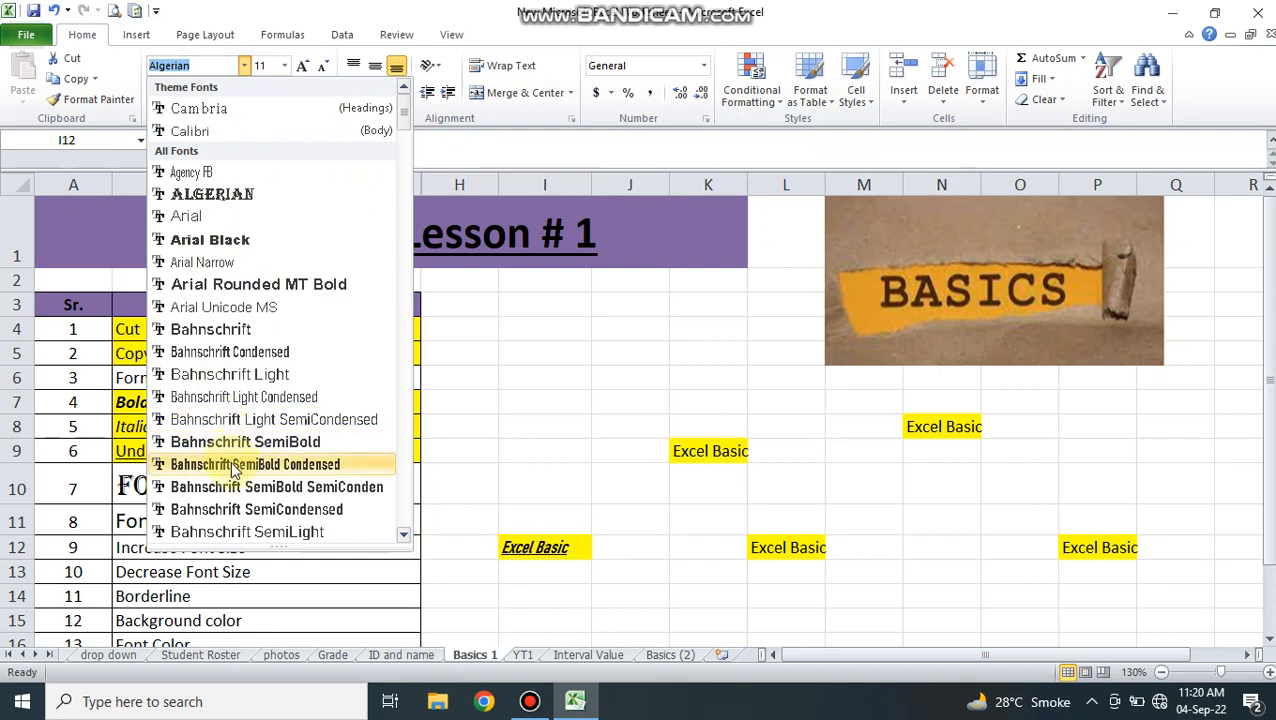
{"action": "left_click", "coordinate": [233, 534]}
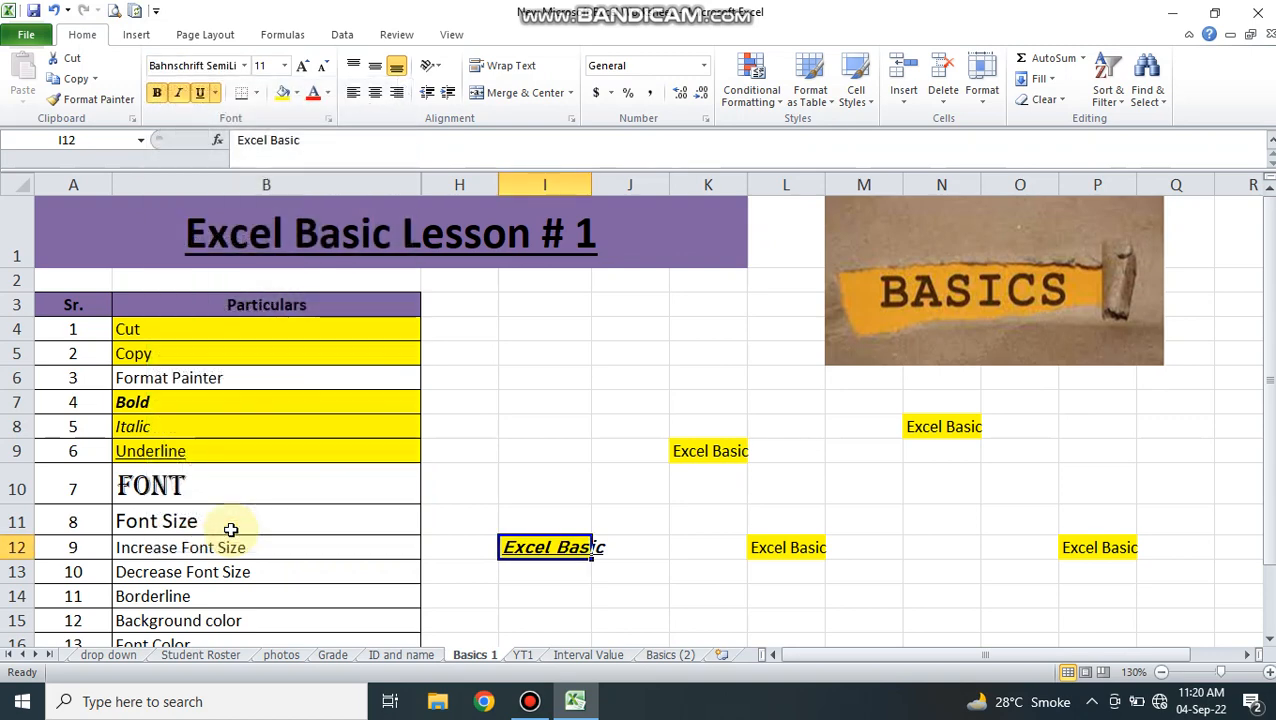
Set the font of the "Excel Basic" text in cell I12 to Bernard MT Condensed.
{"action": "left_click", "coordinate": [243, 65]}
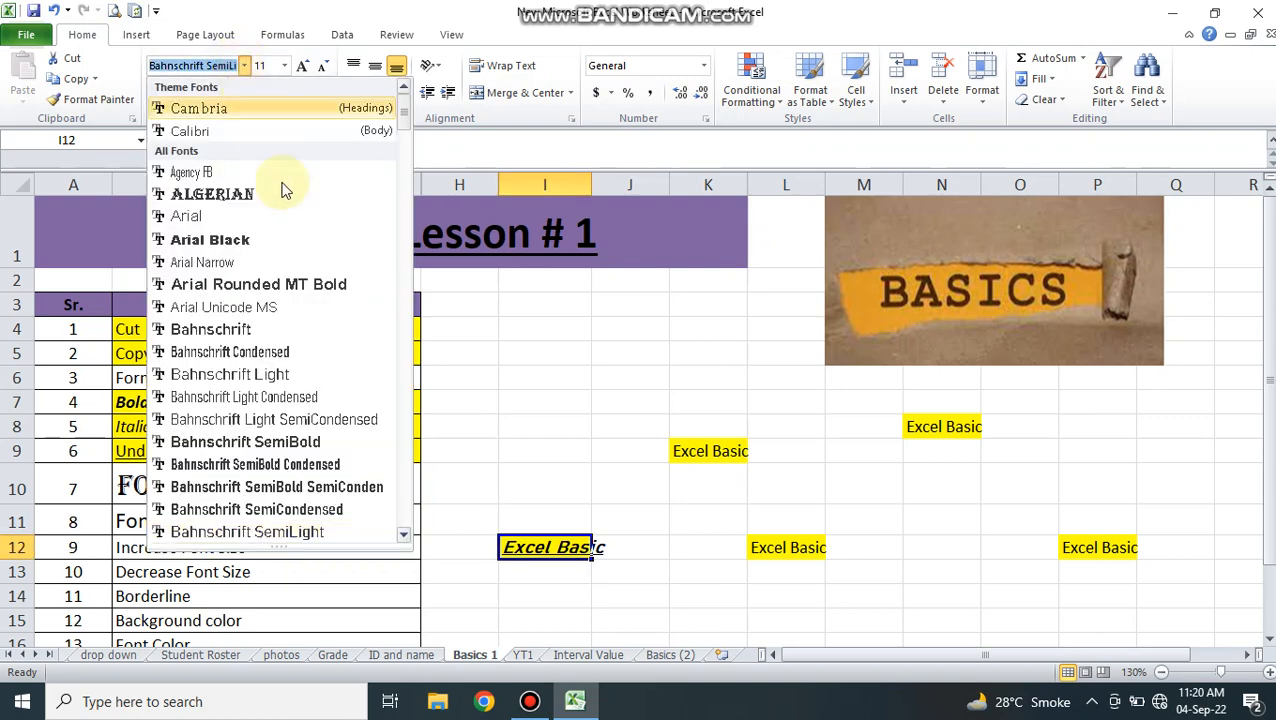
{"action": "left_click_drag", "start_coordinate": [408, 120], "coordinate": [408, 146]}
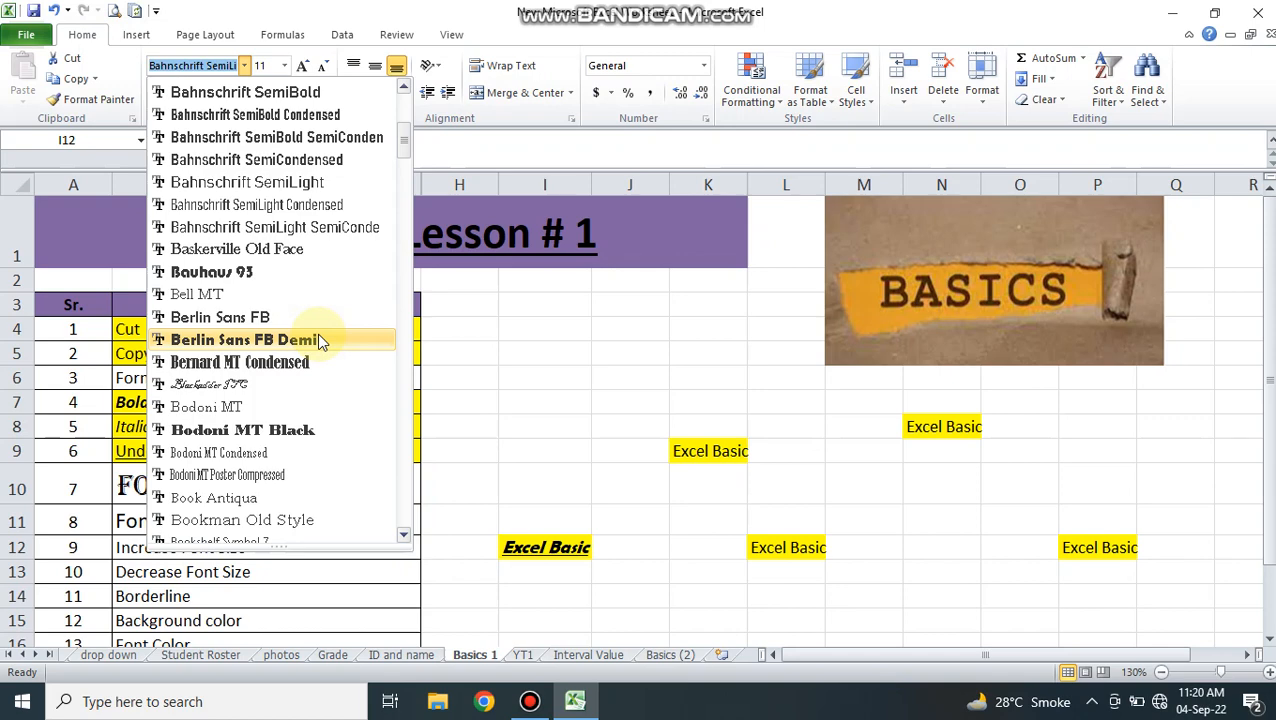
{"action": "left_click", "coordinate": [313, 364]}
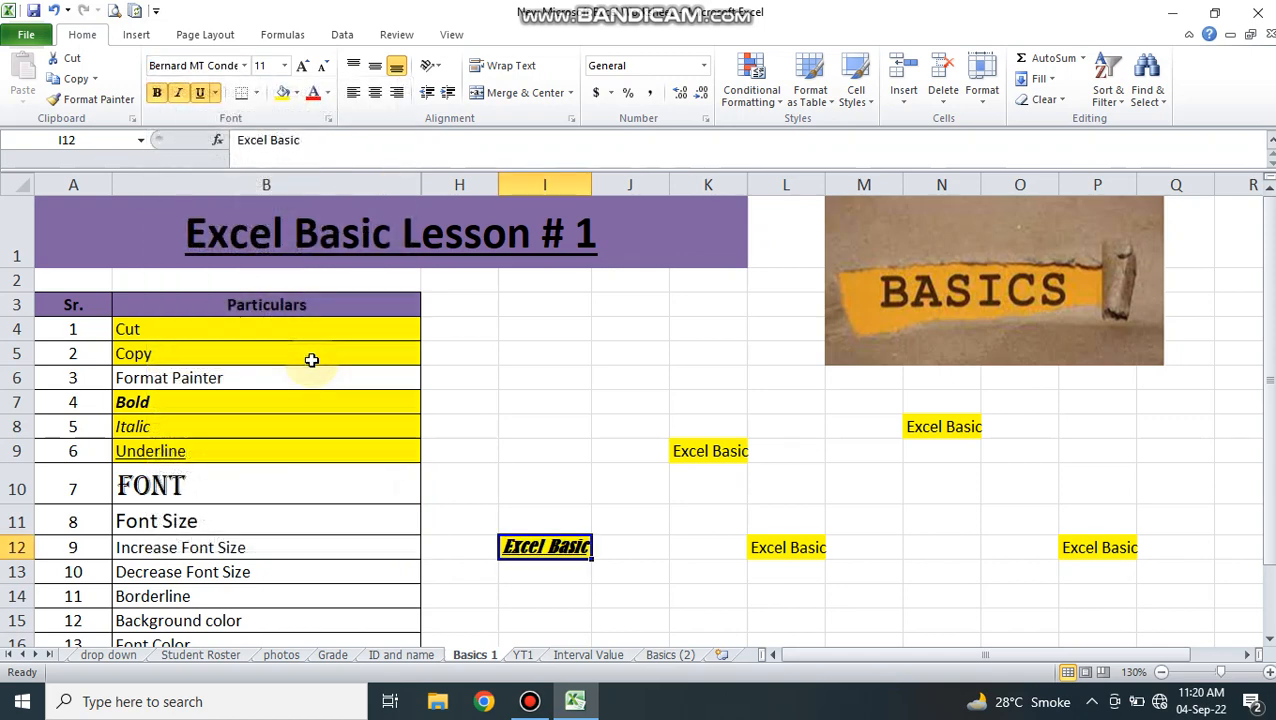
Fill the "Font" entry in cell B10 with yellow and set its font size to 12.
{"action": "left_click", "coordinate": [248, 489]}
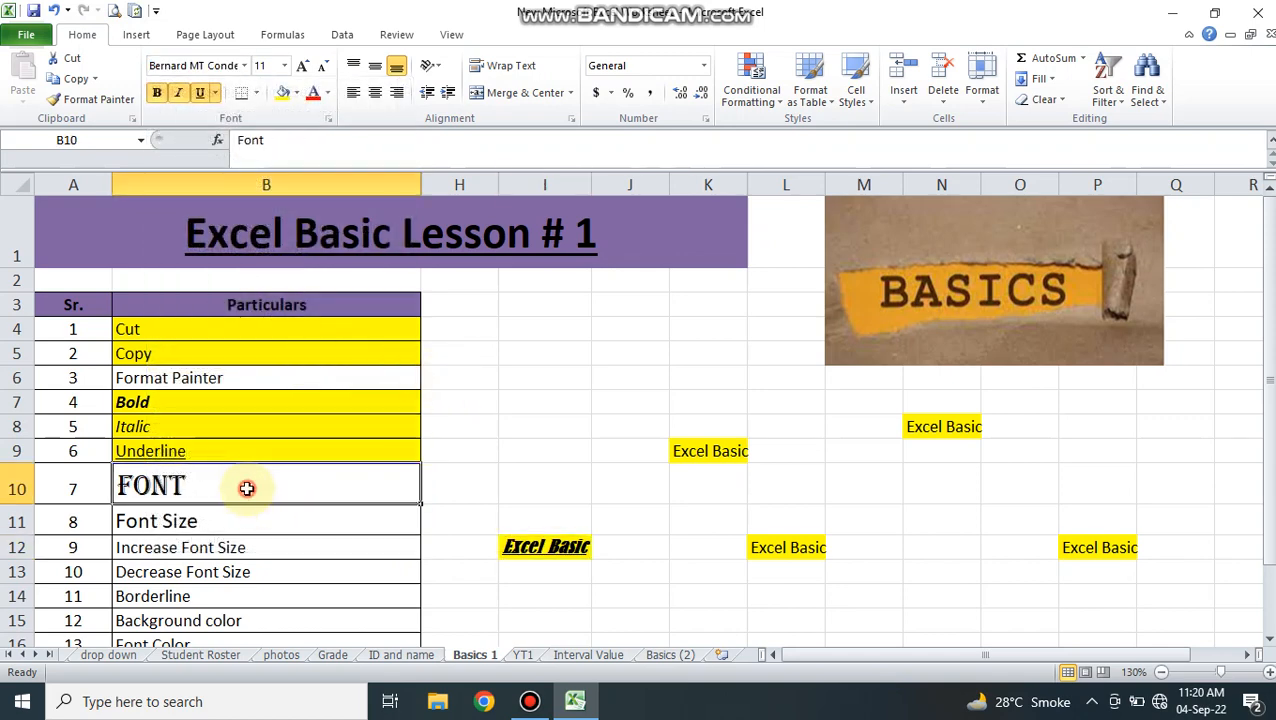
{"action": "left_click", "coordinate": [282, 91]}
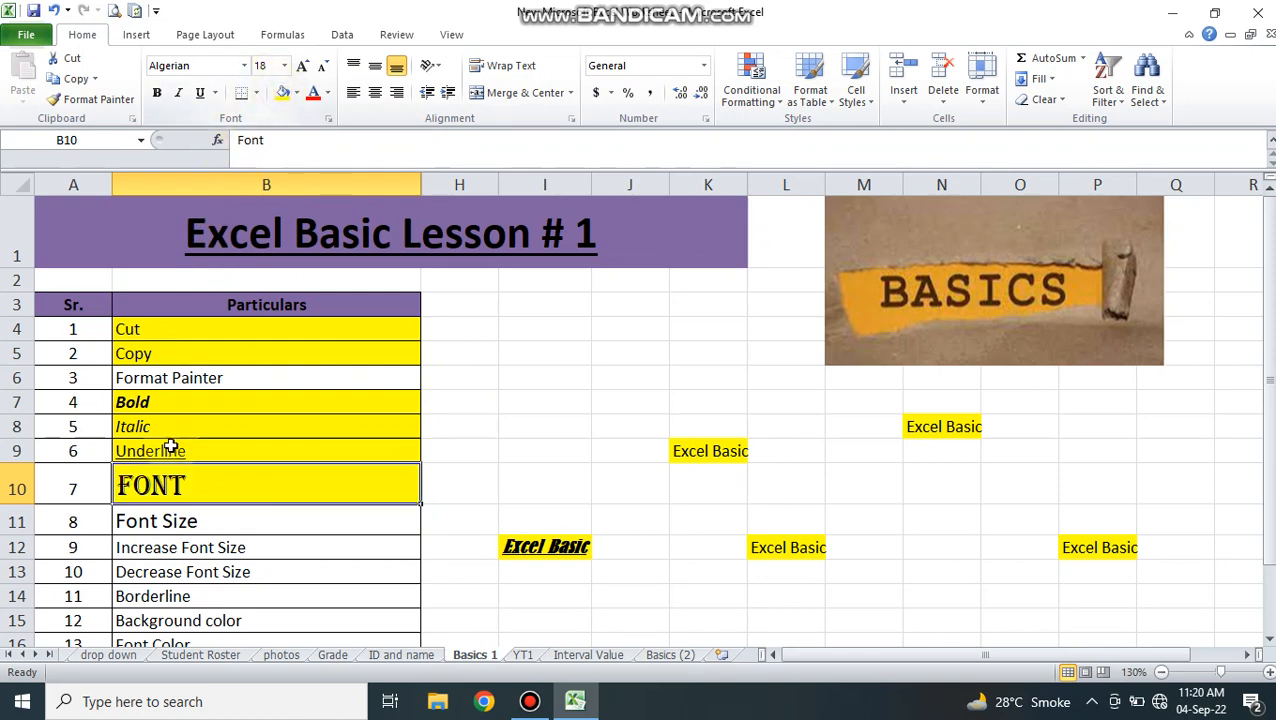
{"action": "left_click", "coordinate": [285, 67]}
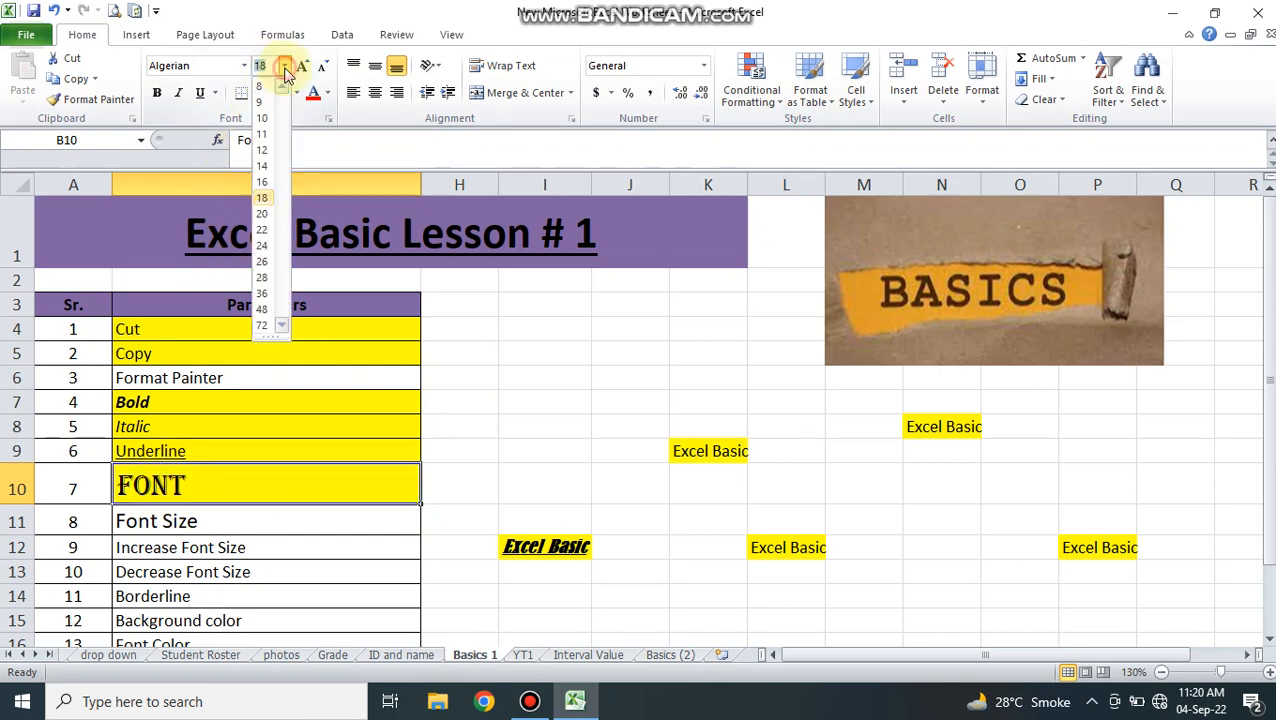
{"action": "left_click", "coordinate": [262, 150]}
Fill the "Font Size" entry in cell B11 with yellow and select the "Excel Basic" text in cell I12.
{"action": "left_click", "coordinate": [205, 507]}
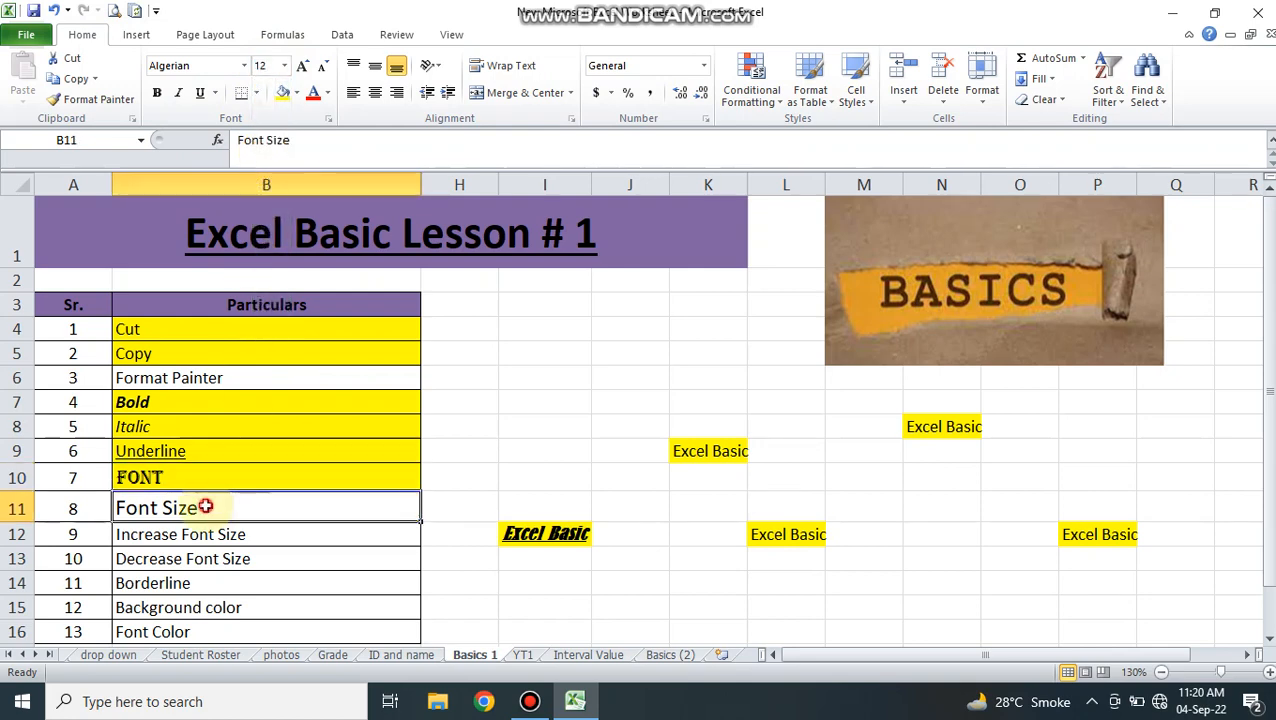
{"action": "left_click", "coordinate": [283, 93]}
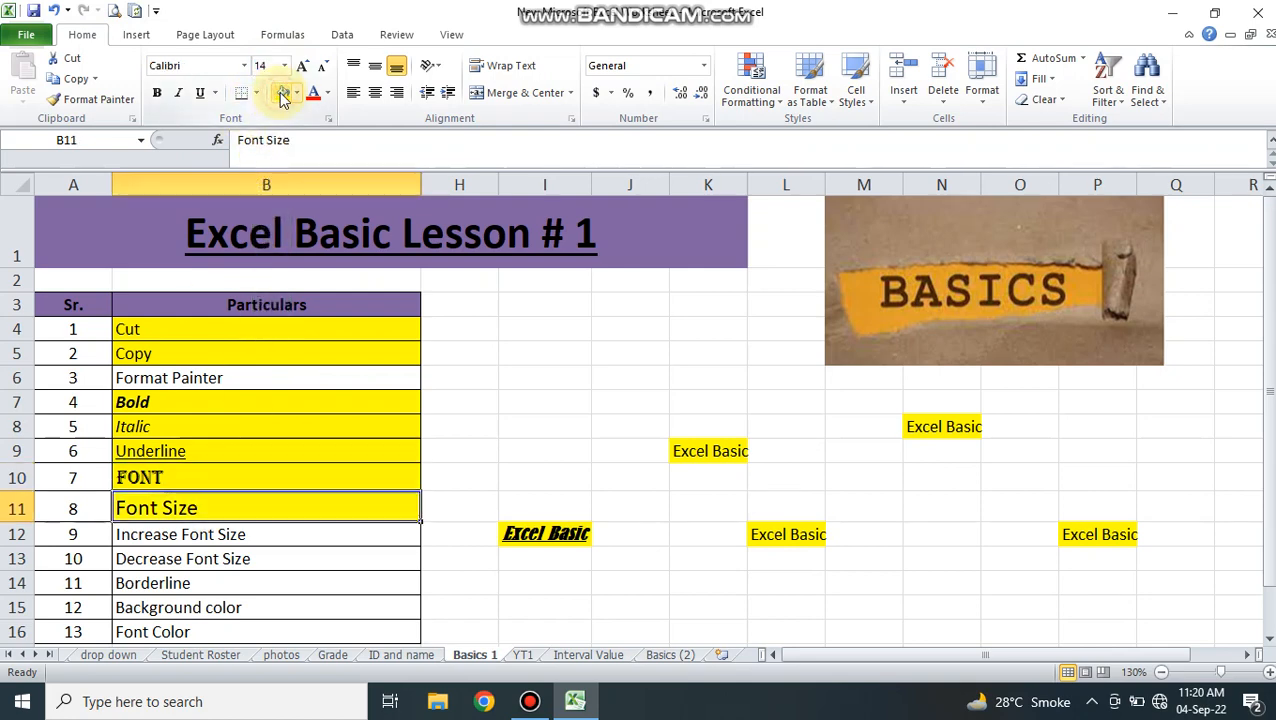
{"action": "left_click", "coordinate": [521, 530]}
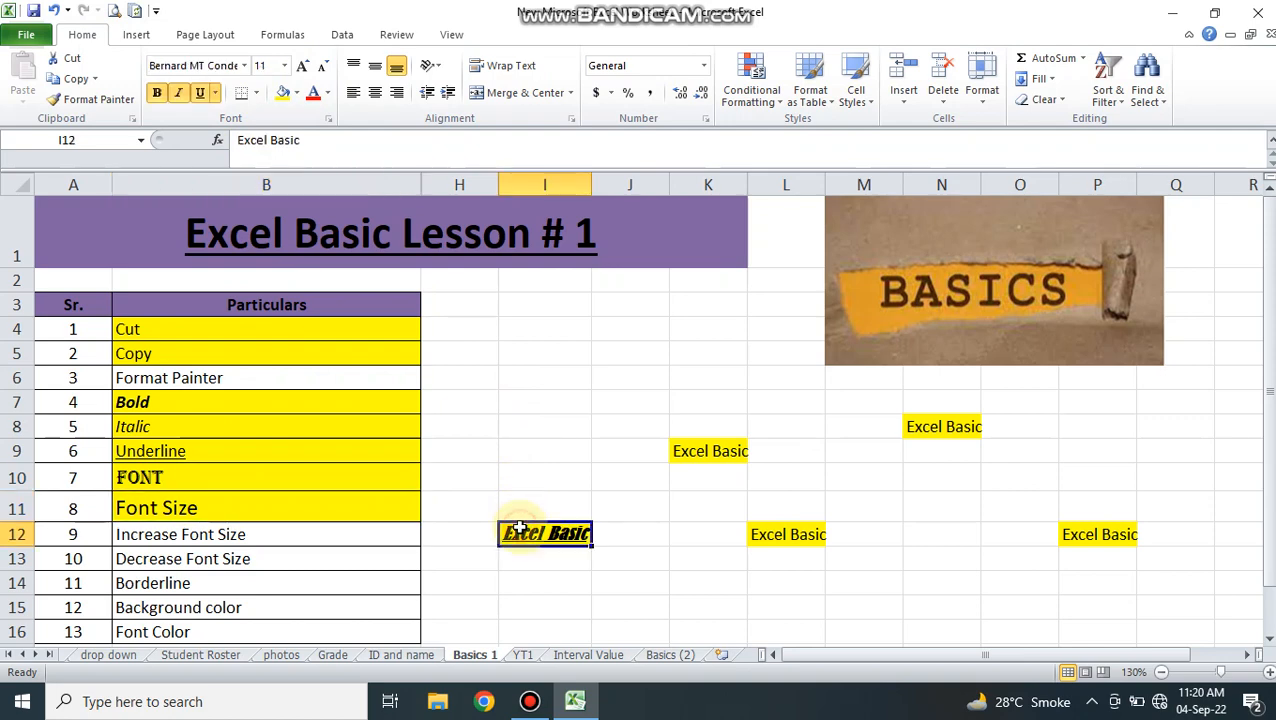
Increase the font size of the "Excel Basic" text in cell I12 to 26 and fill the "Increase Font Size" entry in B12 with yellow.
{"action": "left_click", "coordinate": [304, 66]}
{"action": "left_click", "coordinate": [304, 66]}
{"action": "left_click", "coordinate": [304, 66]}
{"action": "left_click", "coordinate": [304, 66]}
{"action": "left_click", "coordinate": [304, 66]}
{"action": "left_click", "coordinate": [304, 66]}
{"action": "left_click", "coordinate": [304, 66]}
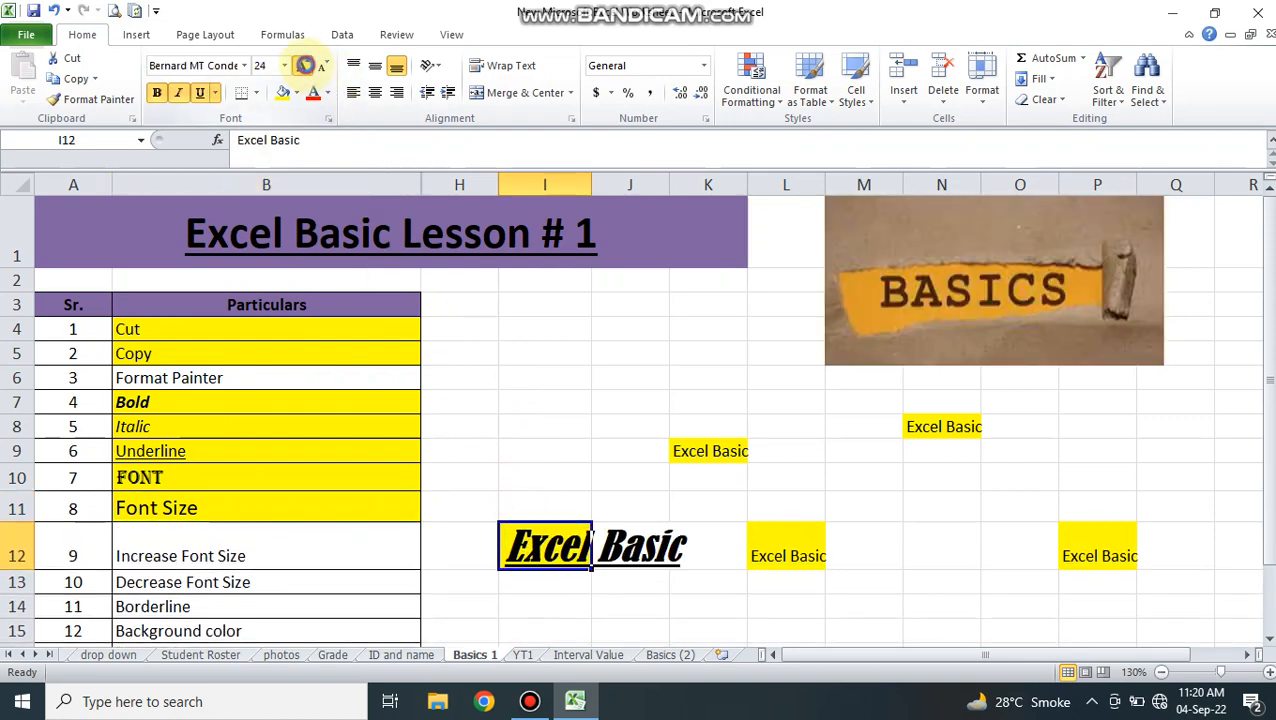
{"action": "left_click", "coordinate": [304, 66]}
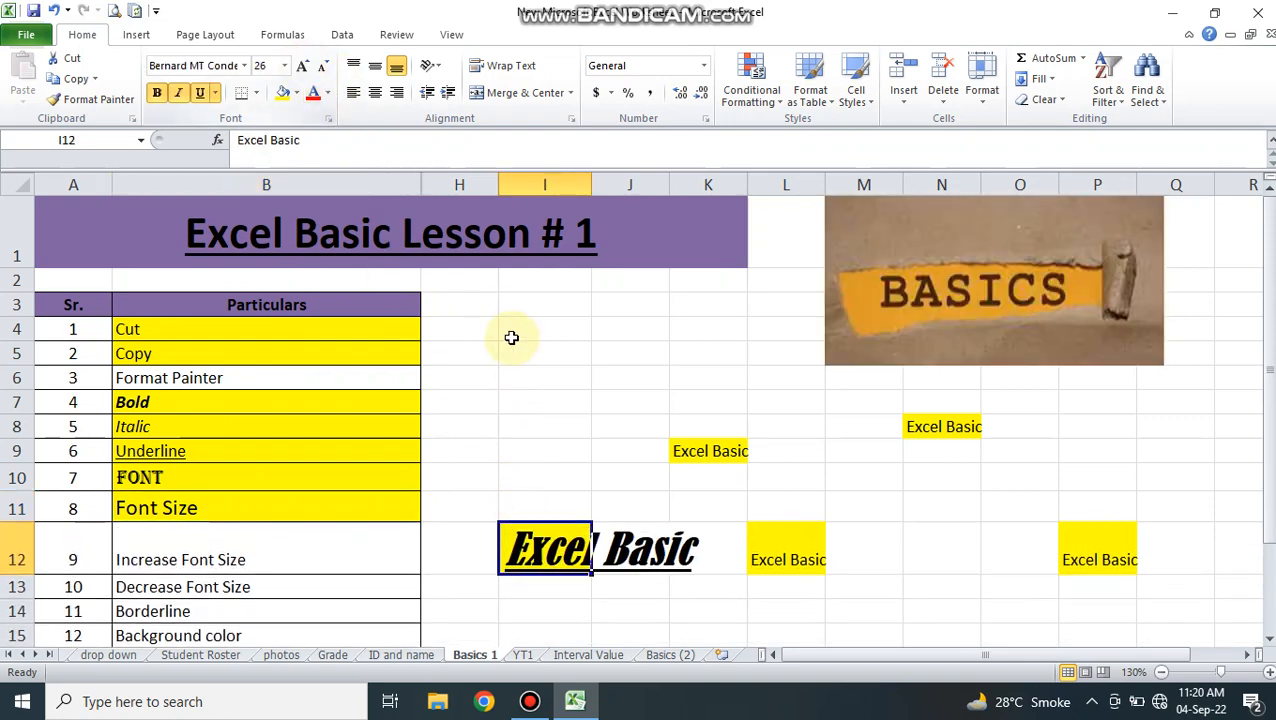
{"action": "left_click", "coordinate": [268, 556]}
{"action": "left_click", "coordinate": [283, 93]}
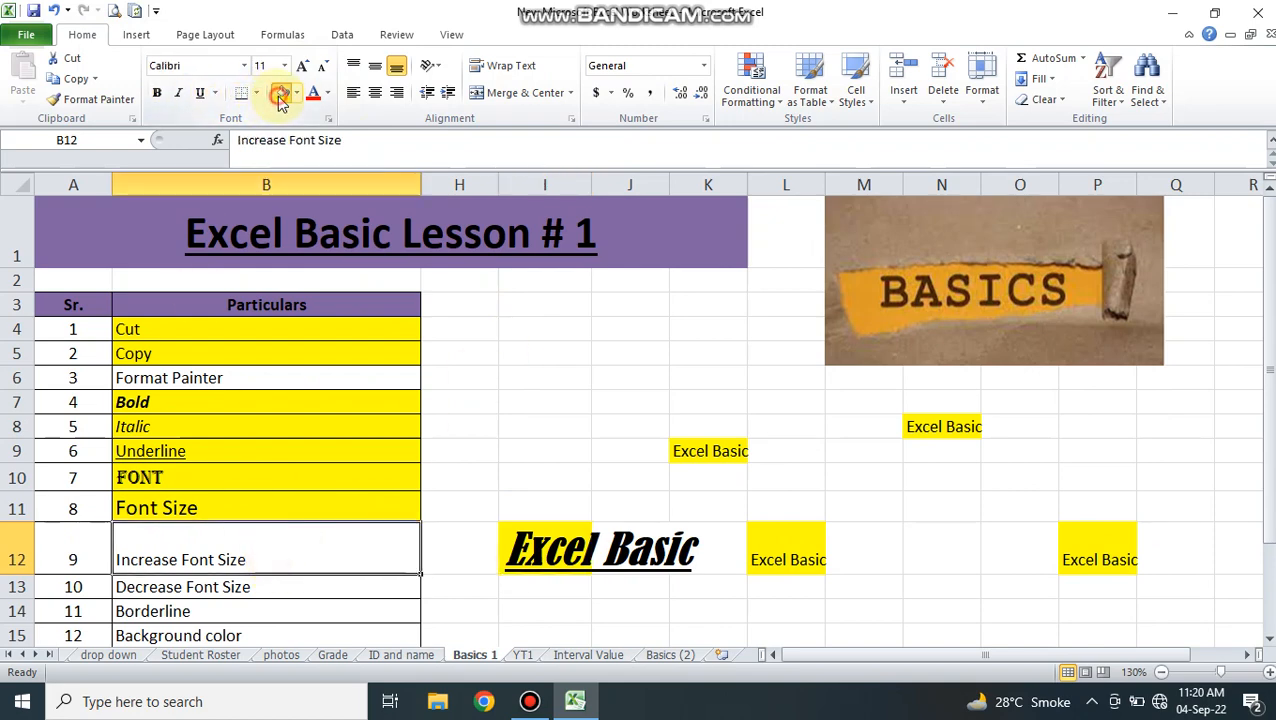
Decrease the font size of the "Excel Basic" text in cell I12 stepwise to 12.
{"action": "left_click", "coordinate": [548, 543]}
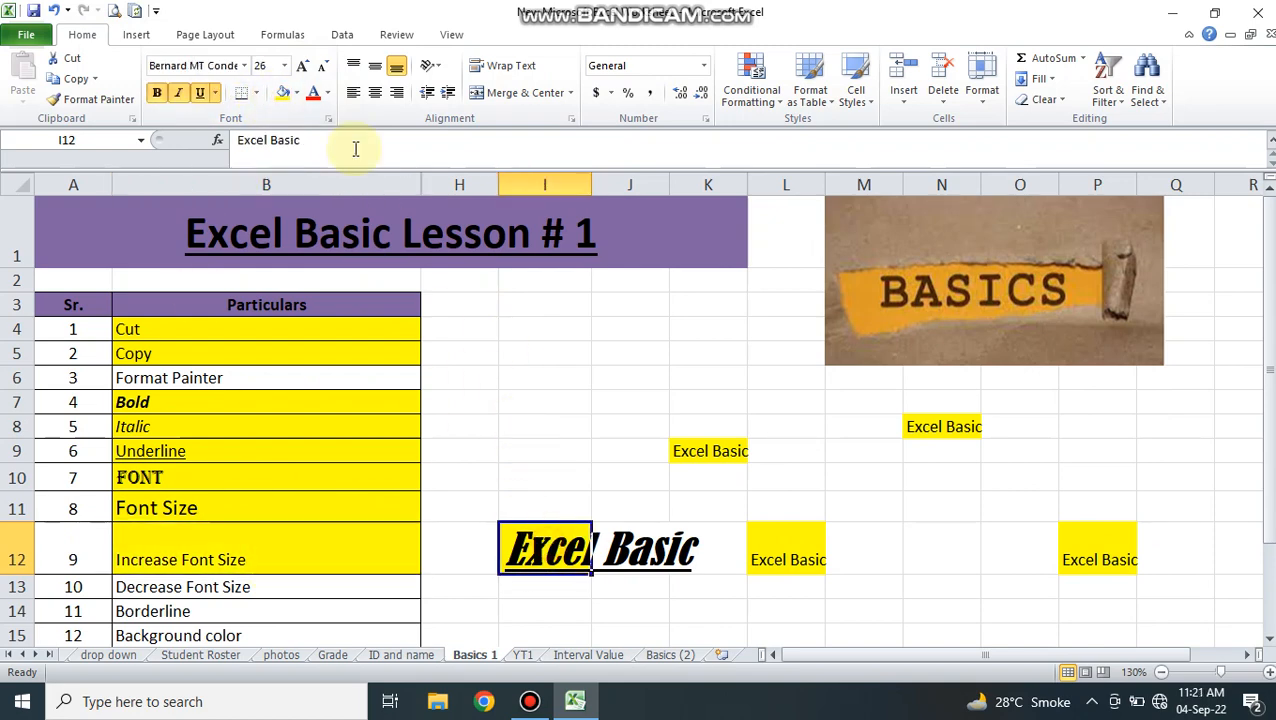
{"action": "left_click", "coordinate": [324, 68]}
{"action": "left_click", "coordinate": [324, 68]}
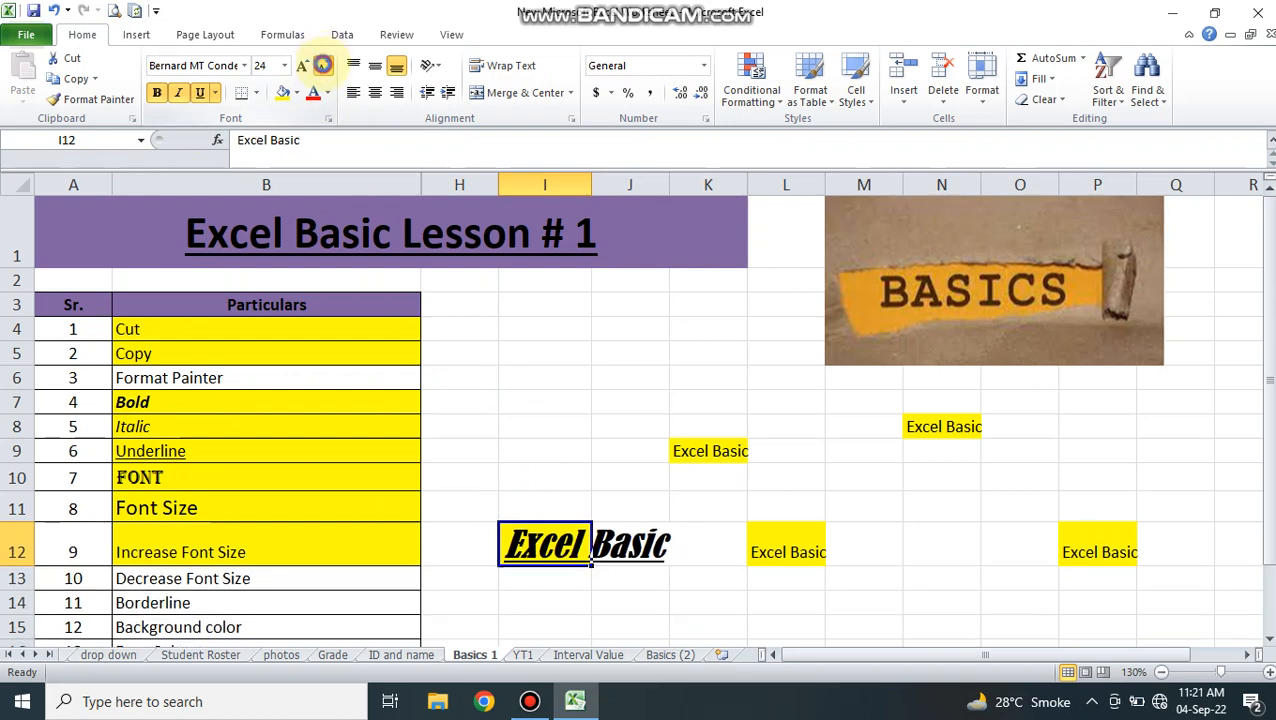
{"action": "left_click", "coordinate": [324, 68]}
{"action": "left_click", "coordinate": [324, 68]}
{"action": "left_click", "coordinate": [324, 68]}
{"action": "left_click", "coordinate": [324, 68]}
{"action": "left_click", "coordinate": [324, 68]}
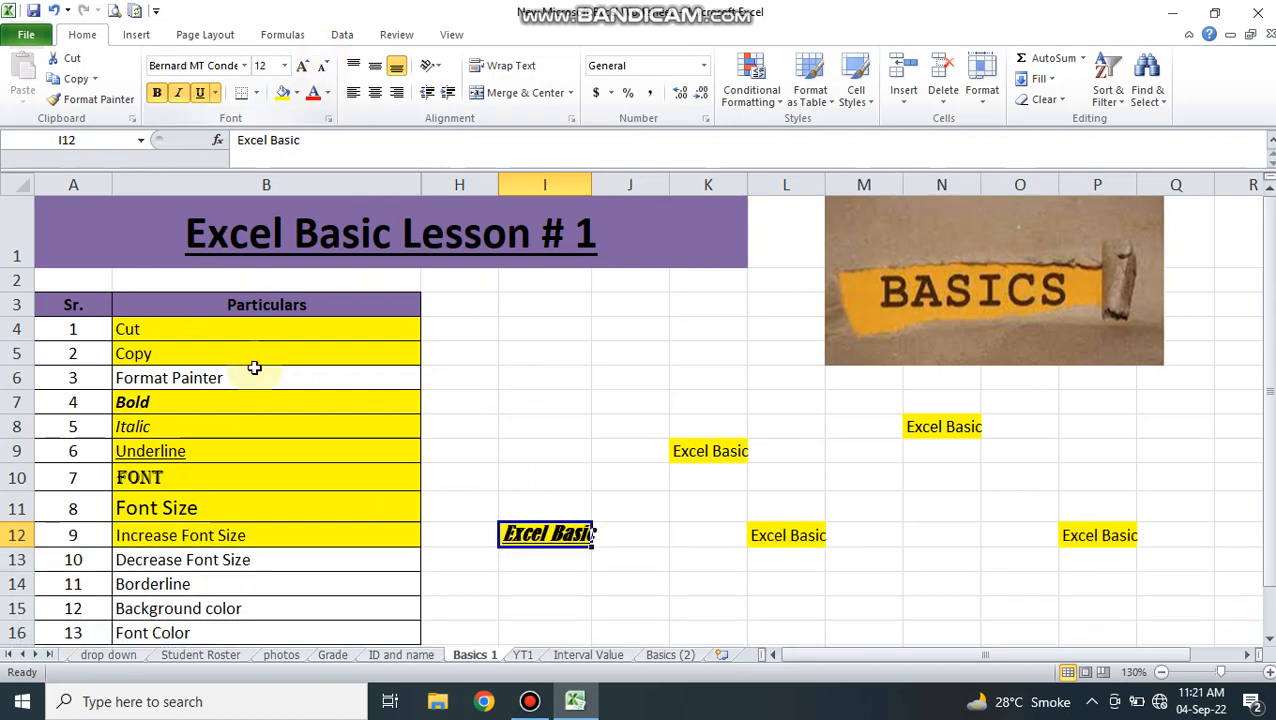
Fill the "Decrease Font Size" entry in B13 and the "Background color" entry in B15 with yellow.
{"action": "left_click", "coordinate": [208, 556]}
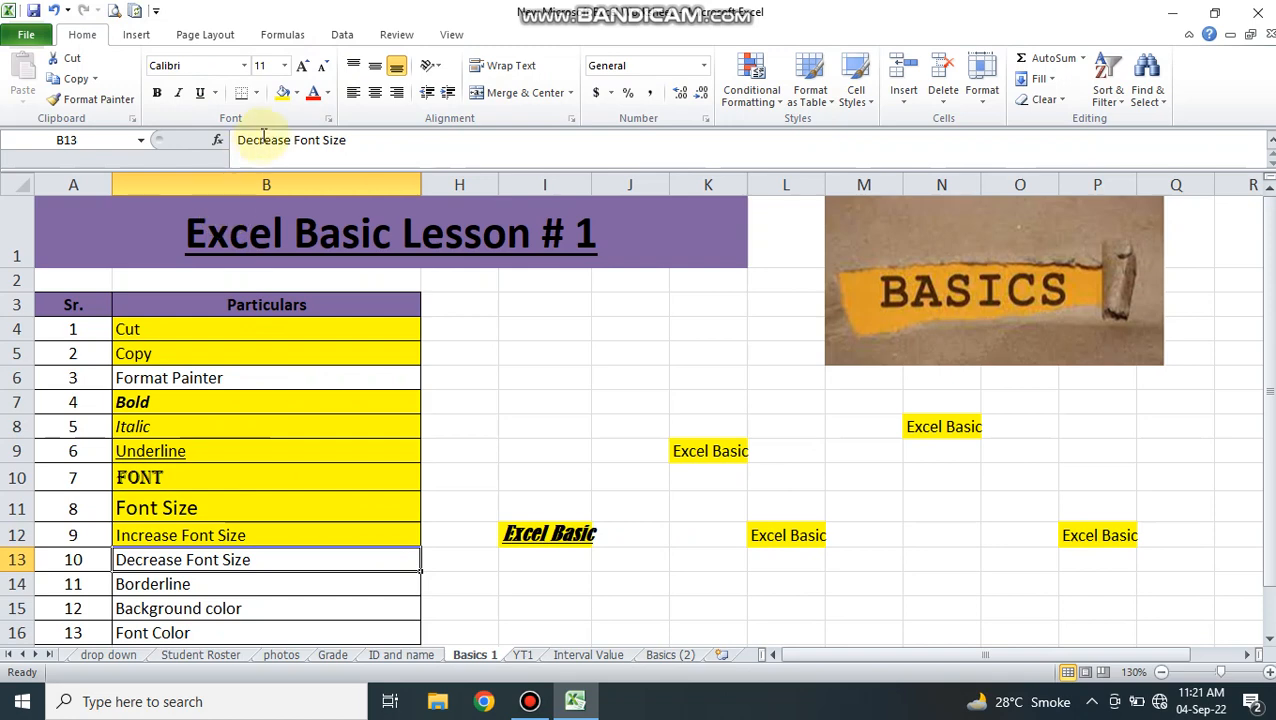
{"action": "left_click", "coordinate": [284, 93]}
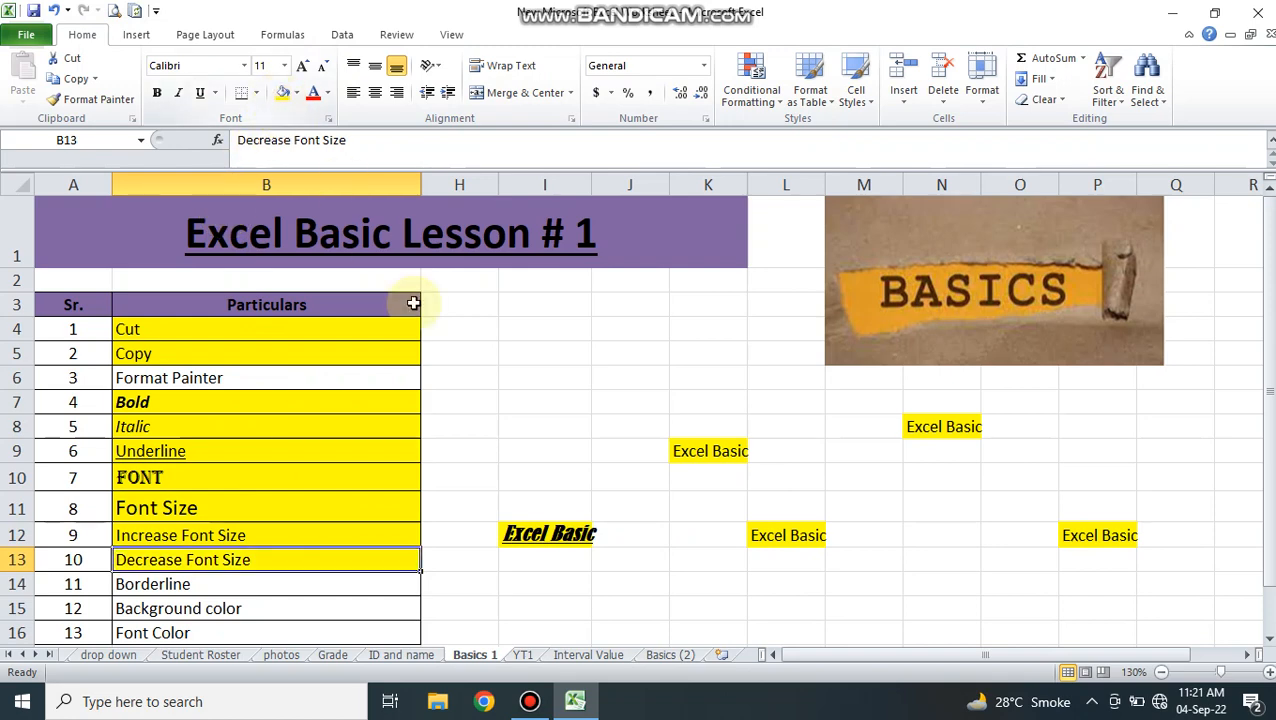
{"action": "left_click", "coordinate": [353, 604]}
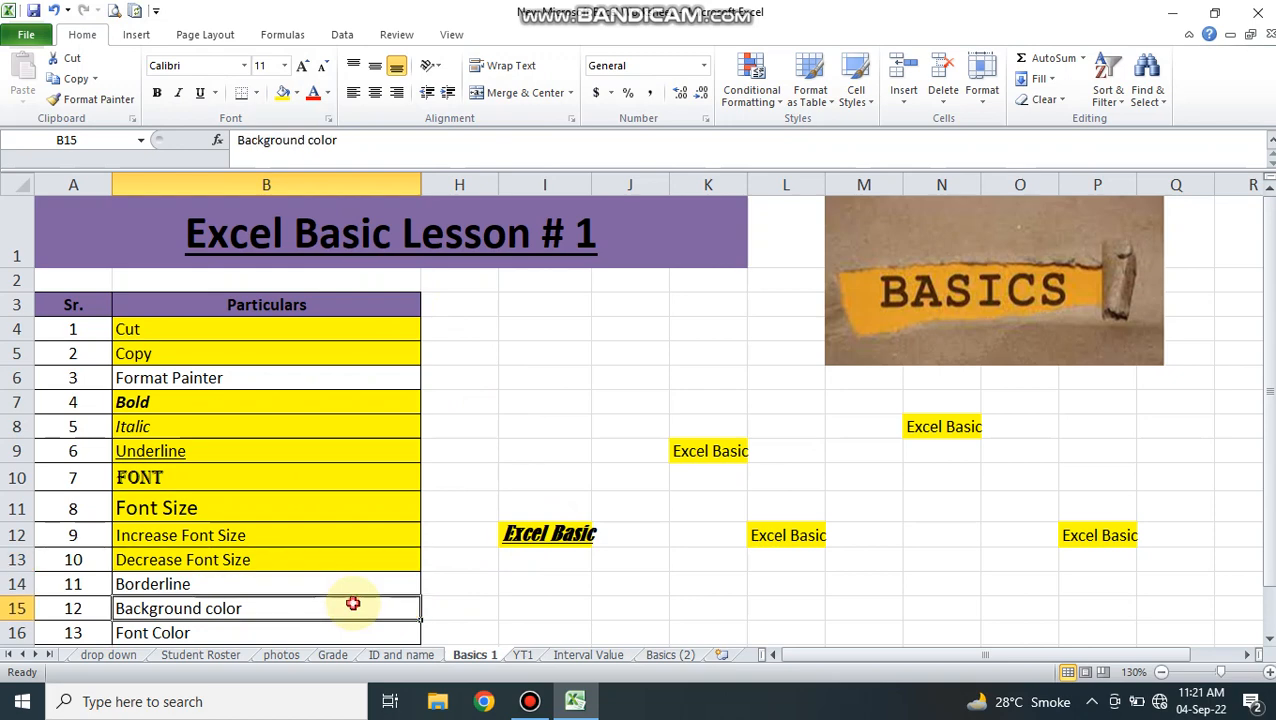
{"action": "left_click", "coordinate": [285, 100]}
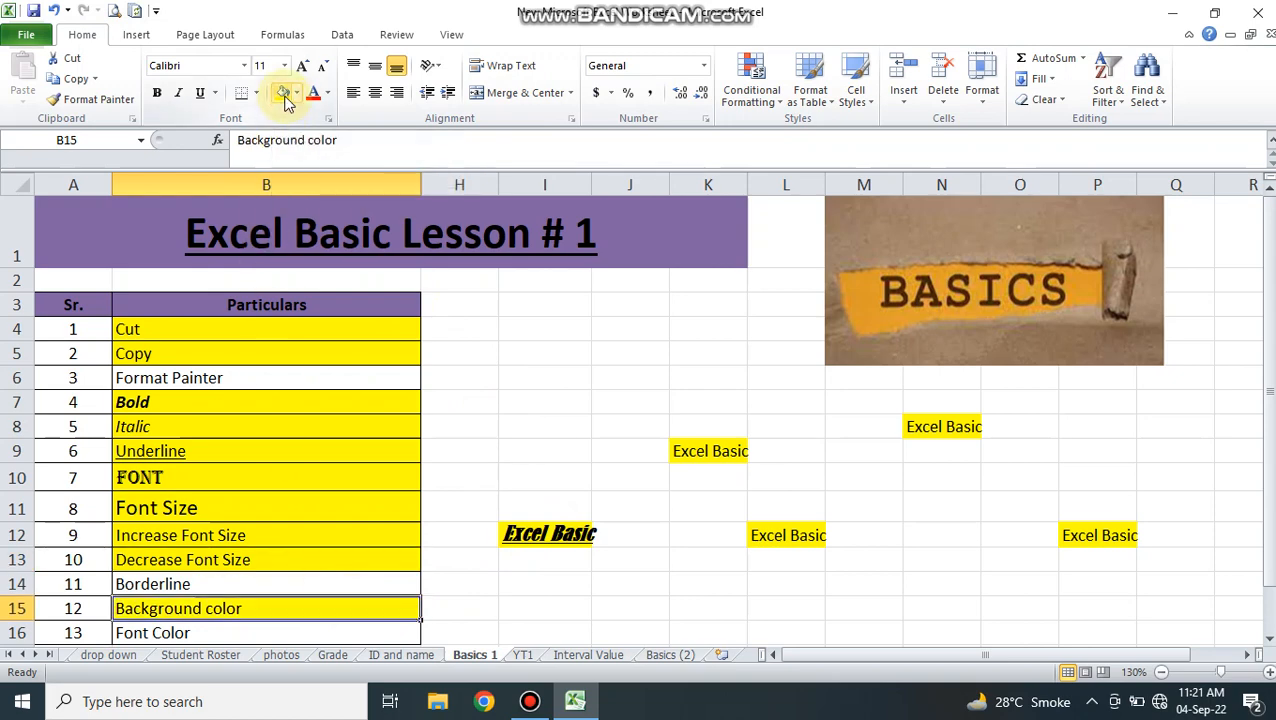
Set the font color of the "Excel Basic" text in cell I12 to blue and the cell's fill to light olive green.
{"action": "left_click", "coordinate": [530, 530]}
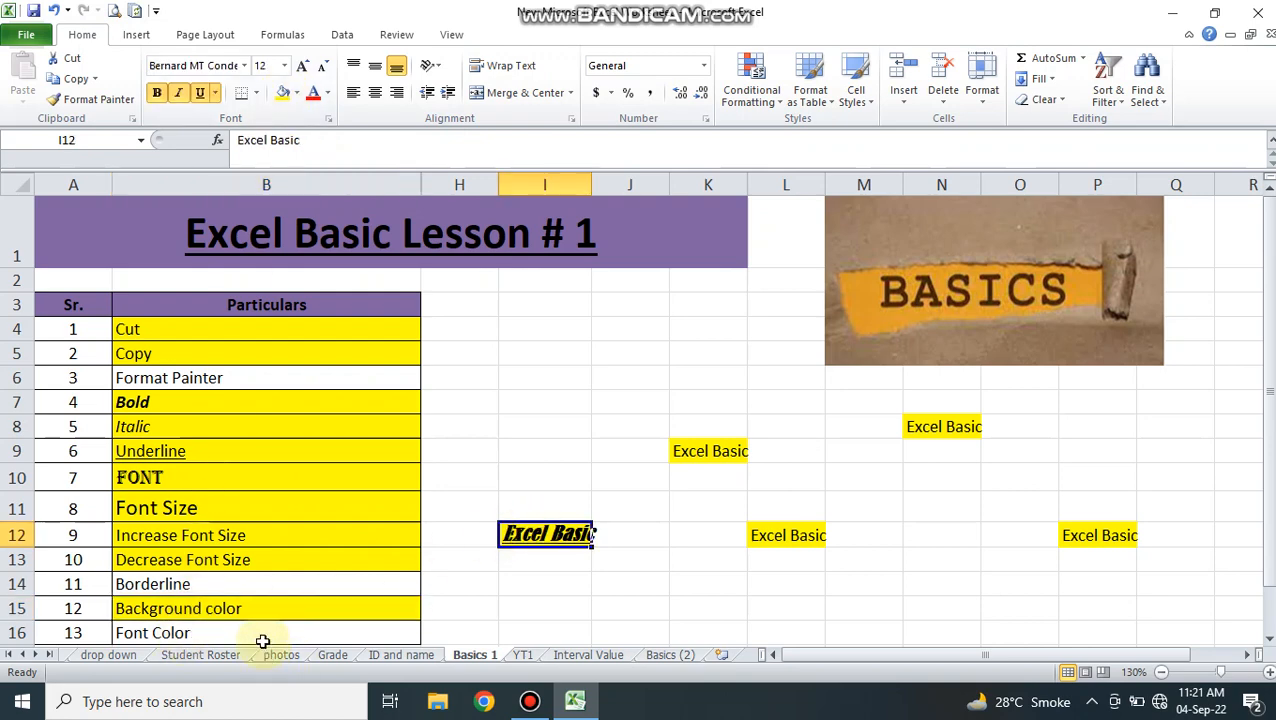
{"action": "left_click", "coordinate": [314, 96]}
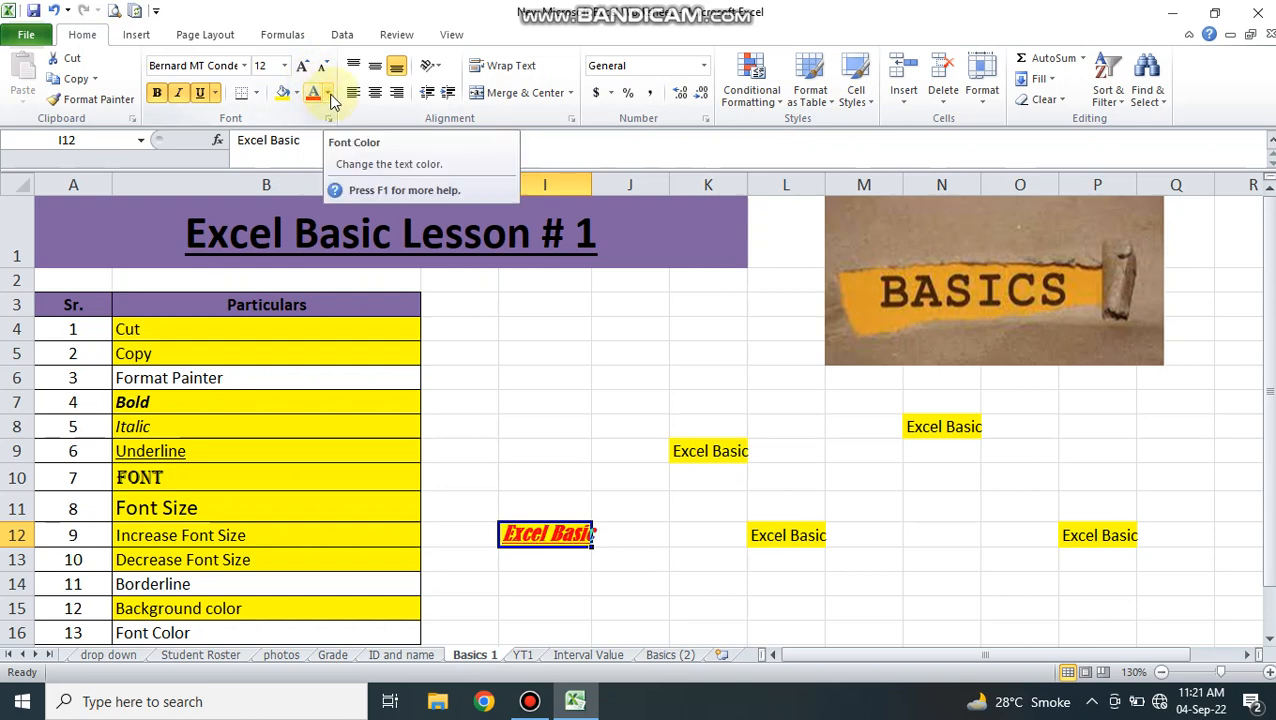
{"action": "left_click", "coordinate": [330, 94]}
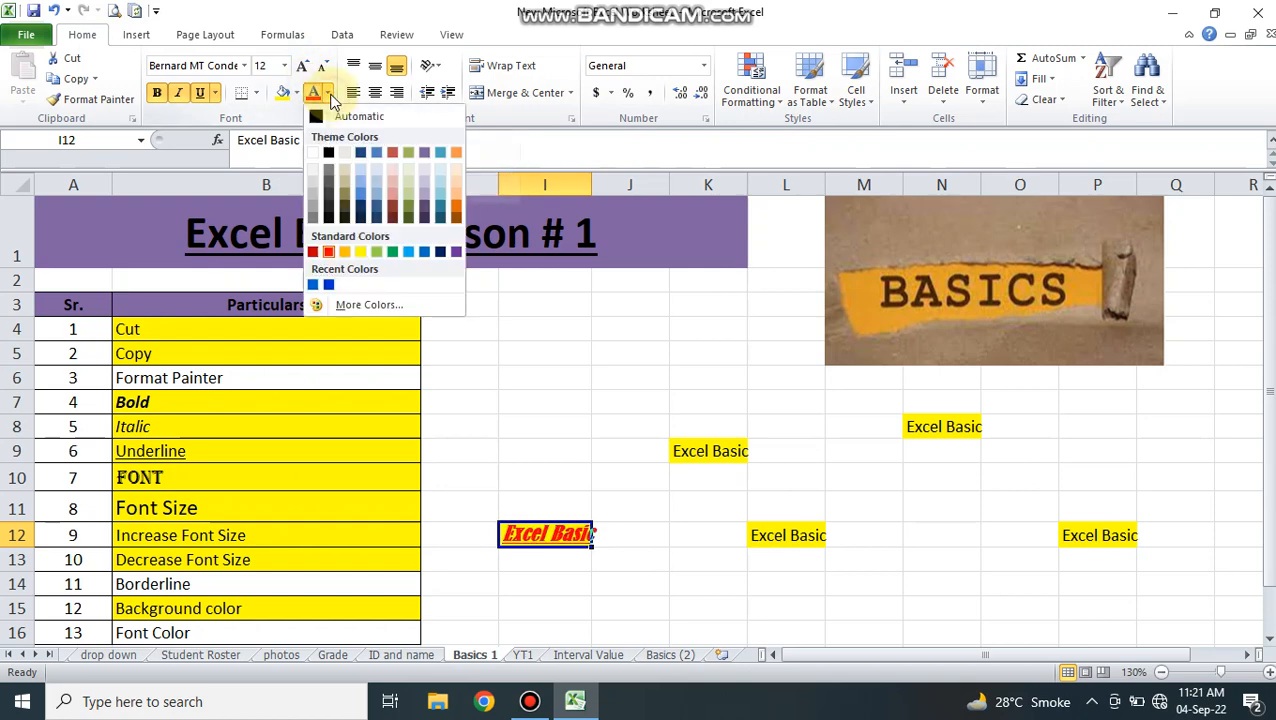
{"action": "left_click", "coordinate": [329, 285]}
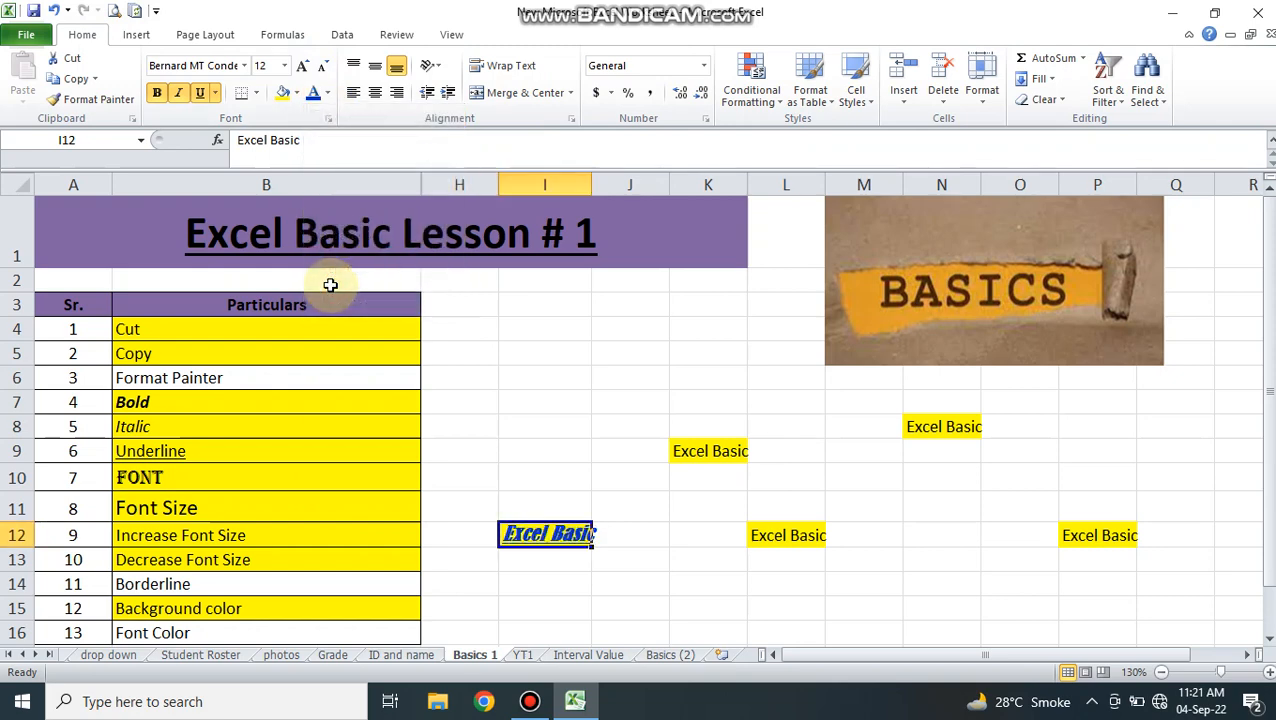
{"action": "left_click", "coordinate": [297, 95]}
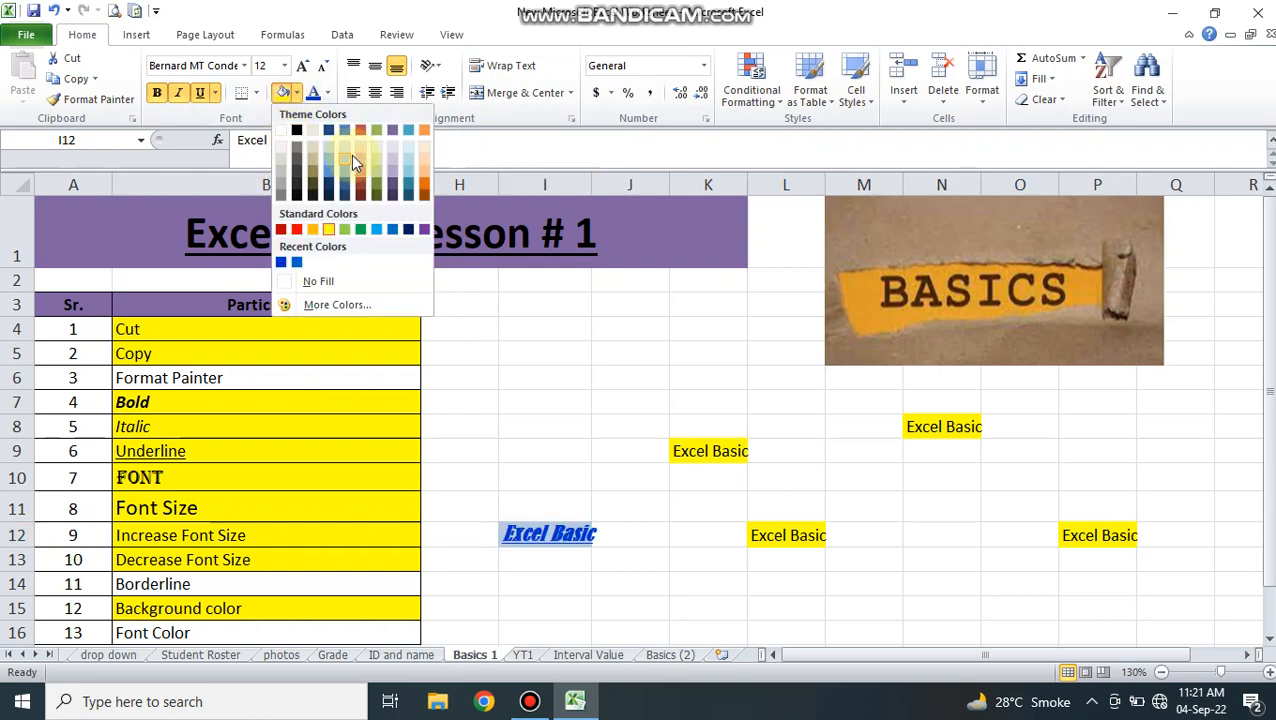
{"action": "key", "text": "Escape"}
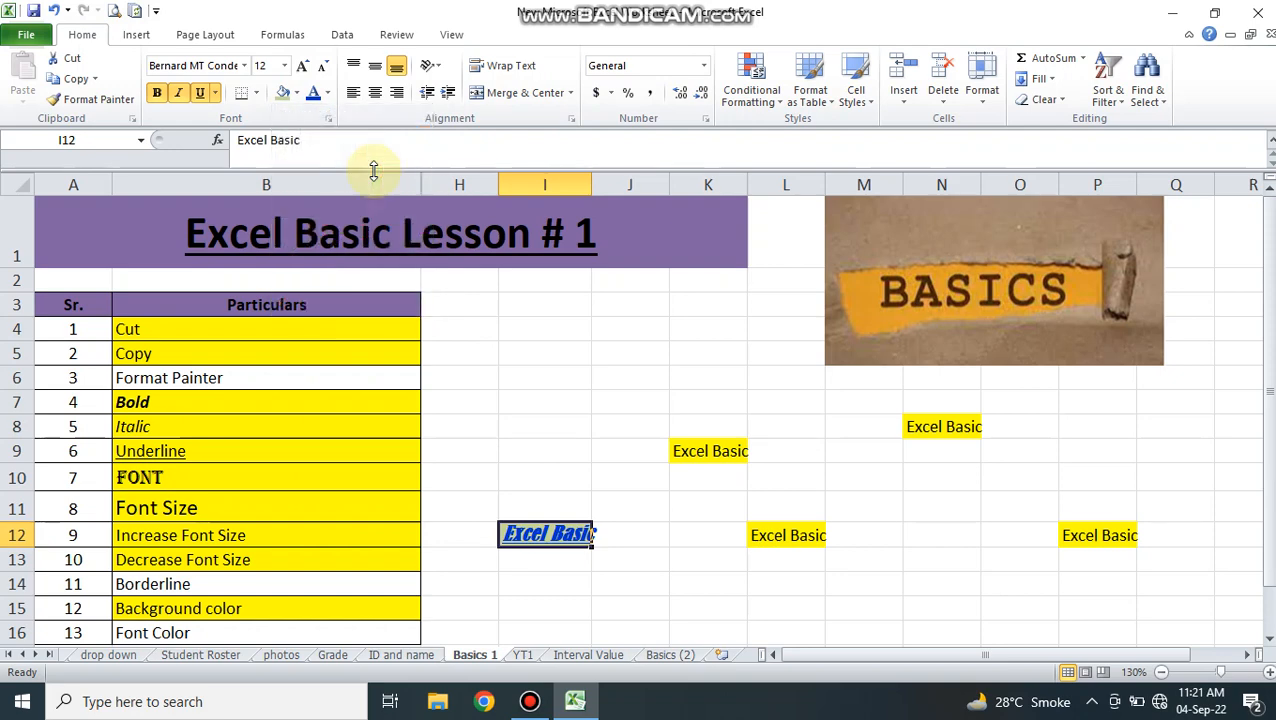
Fill the "Font Color" entry in B16 and the "Borderline" entry in B14 with light olive green.
{"action": "left_click", "coordinate": [198, 630]}
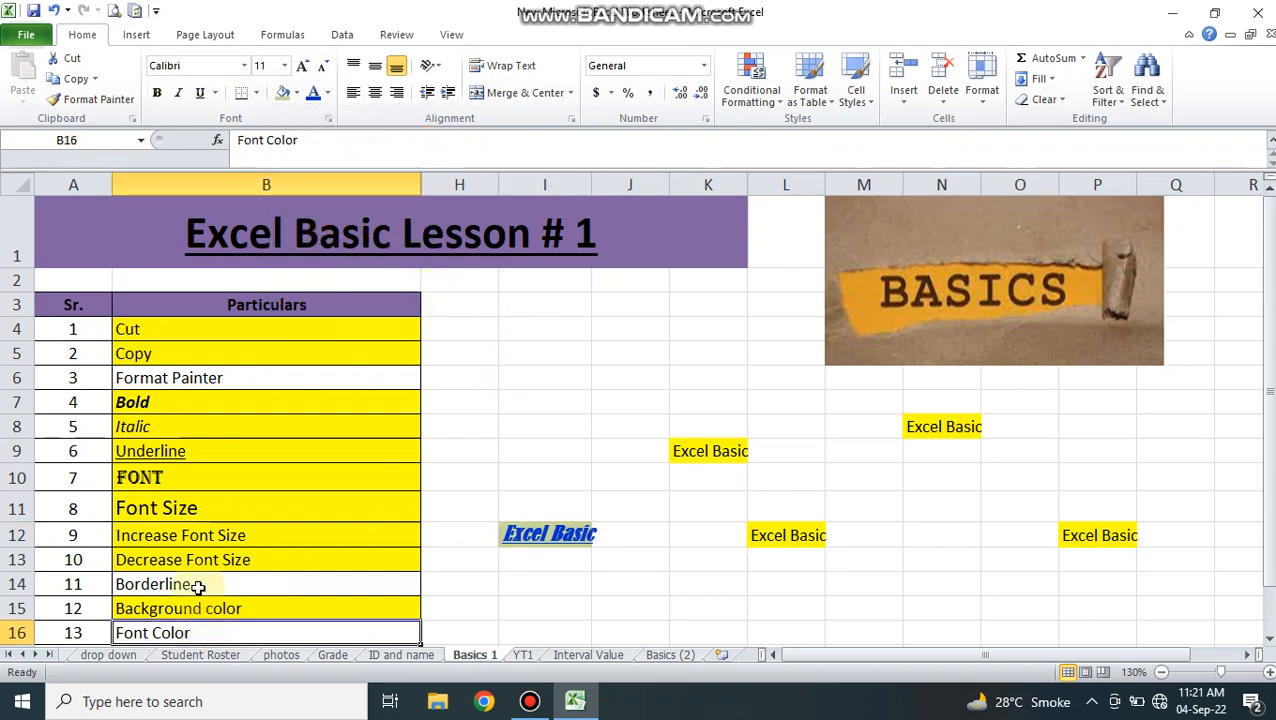
{"action": "left_click", "coordinate": [284, 93]}
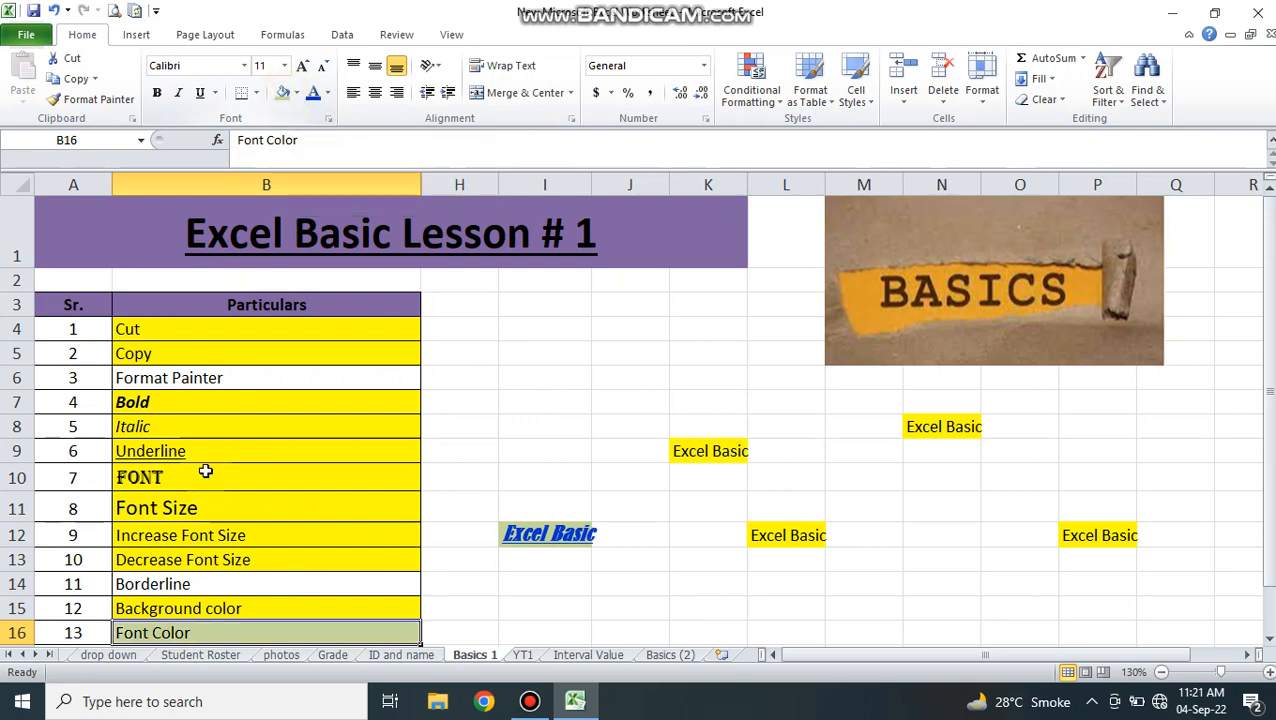
{"action": "left_click", "coordinate": [158, 581]}
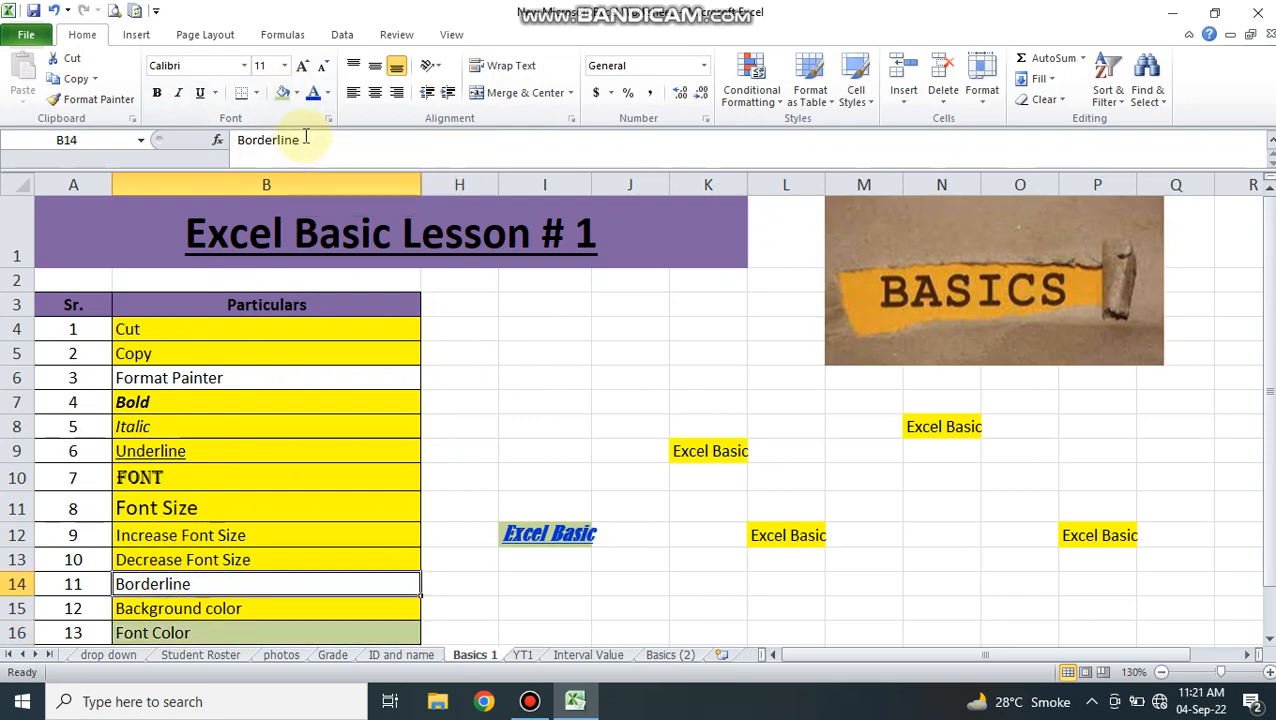
{"action": "left_click", "coordinate": [283, 92]}
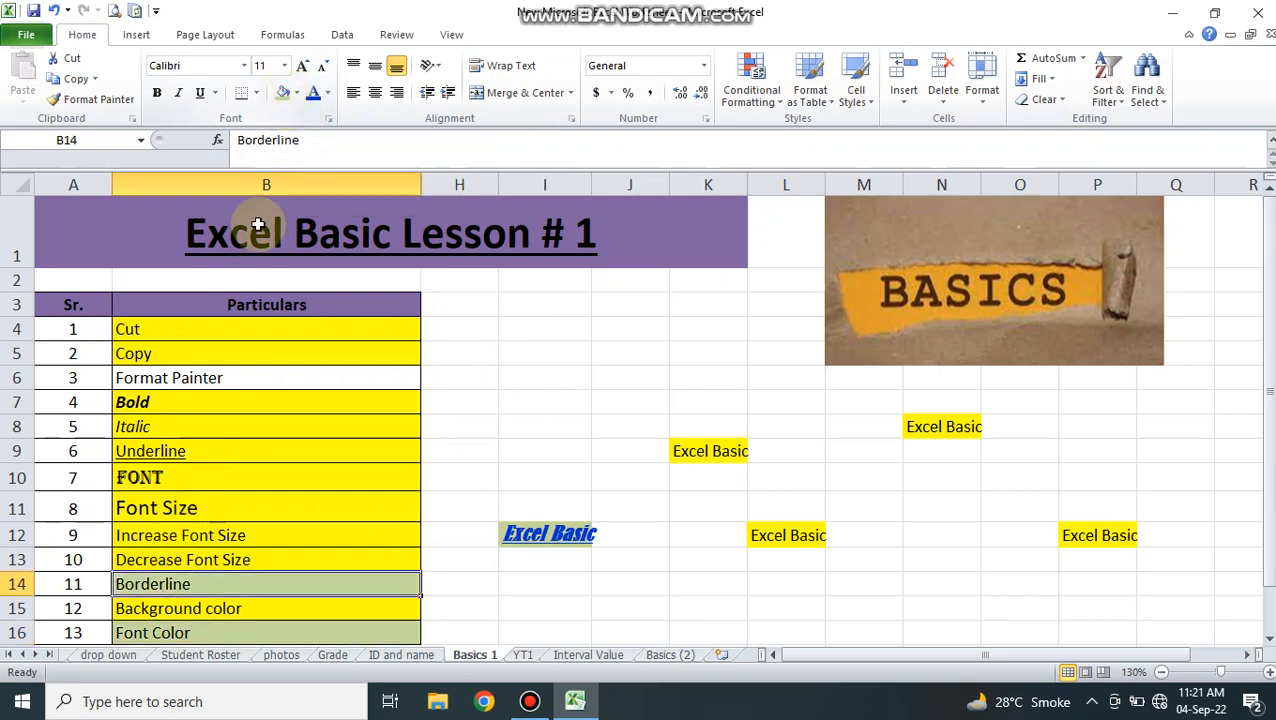
Look through the lesson list in column B from "Font Size" down to "Font Color" and back up to the title.
{"action": "left_click", "coordinate": [188, 510]}
{"action": "key", "text": "Down"}
{"action": "key", "text": "Down"}
{"action": "key", "text": "Down"}
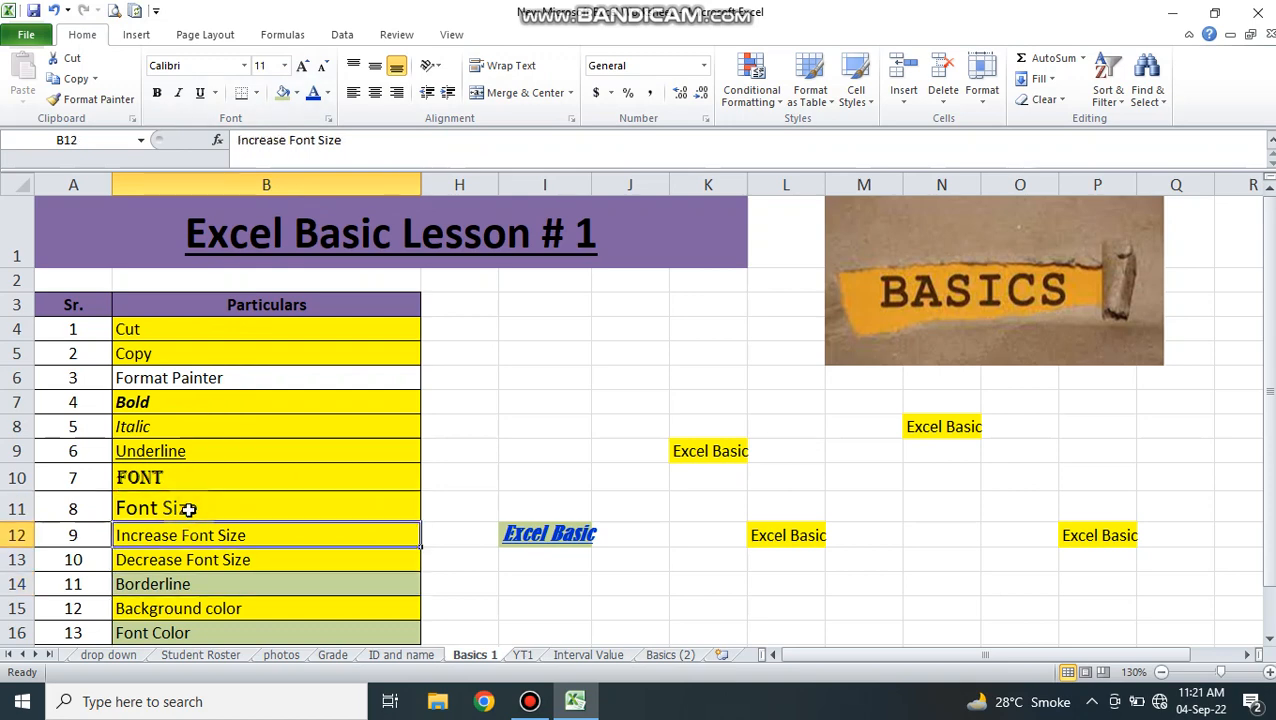
{"action": "key", "text": "Down"}
{"action": "key", "text": "Down"}
{"action": "key", "text": "Down"}
{"action": "key", "text": "Up"}
{"action": "key", "text": "Up"}
{"action": "key", "text": "Up"}
{"action": "key", "text": "Up"}
{"action": "key", "text": "Up"}
{"action": "key", "text": "Up"}
{"action": "key", "text": "Up"}
{"action": "key", "text": "Up"}
{"action": "key", "text": "Up"}
{"action": "key", "text": "Up"}
{"action": "key", "text": "Up"}
{"action": "key", "text": "Up"}
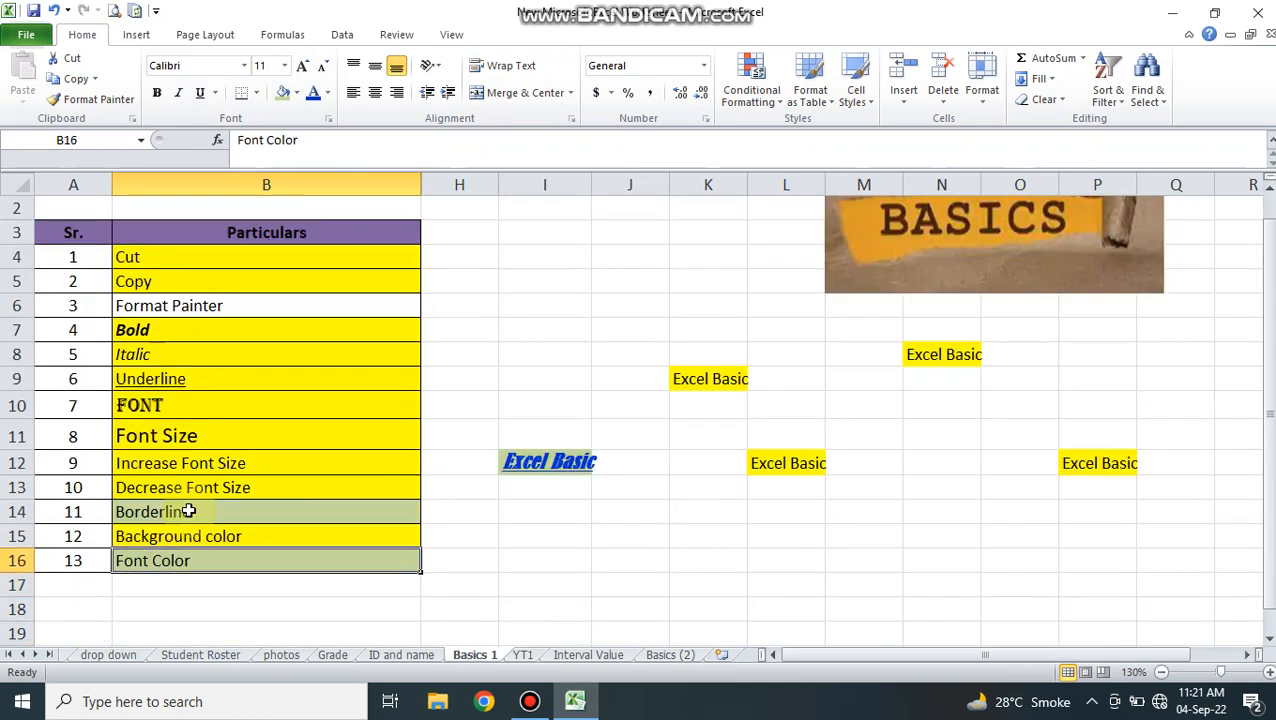
{"action": "key", "text": "Up"}
{"action": "key", "text": "Up"}
{"action": "key", "text": "Up"}
{"action": "key", "text": "Up"}
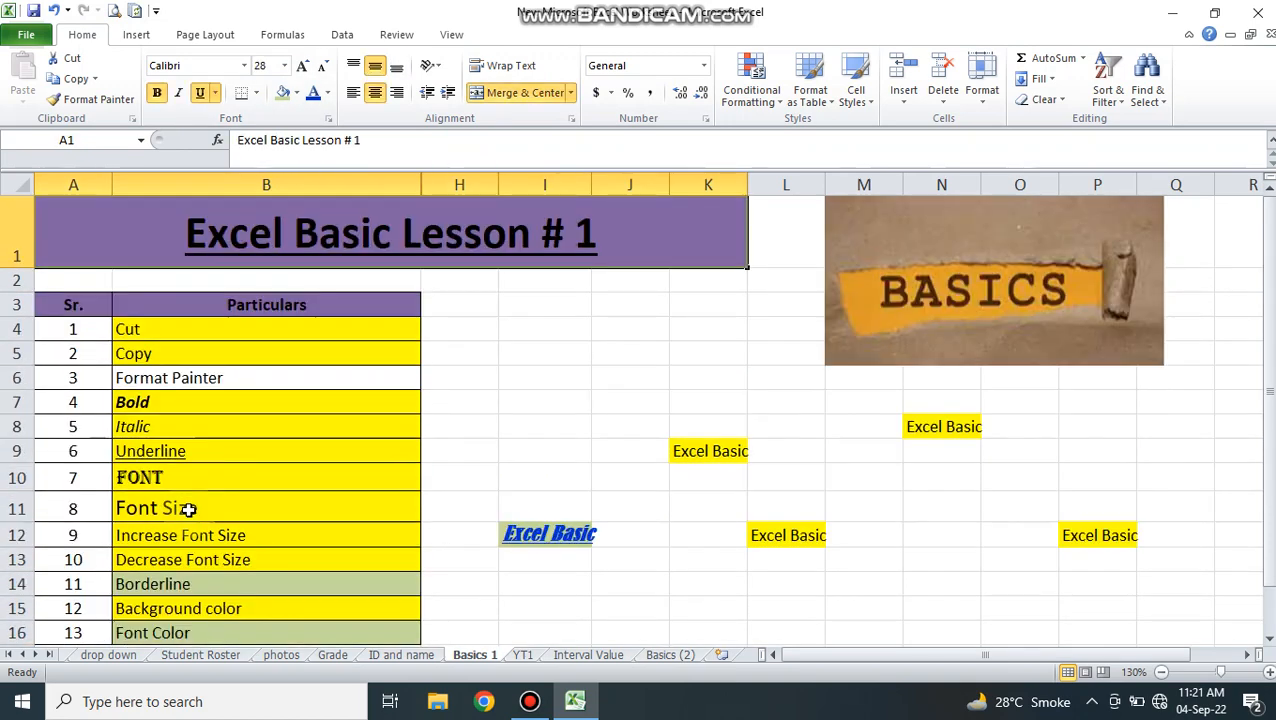
Try to copy the formatting of cell I12 onto the "Excel Basic" text in cell K9 with Format Painter.
{"action": "left_click", "coordinate": [219, 376]}
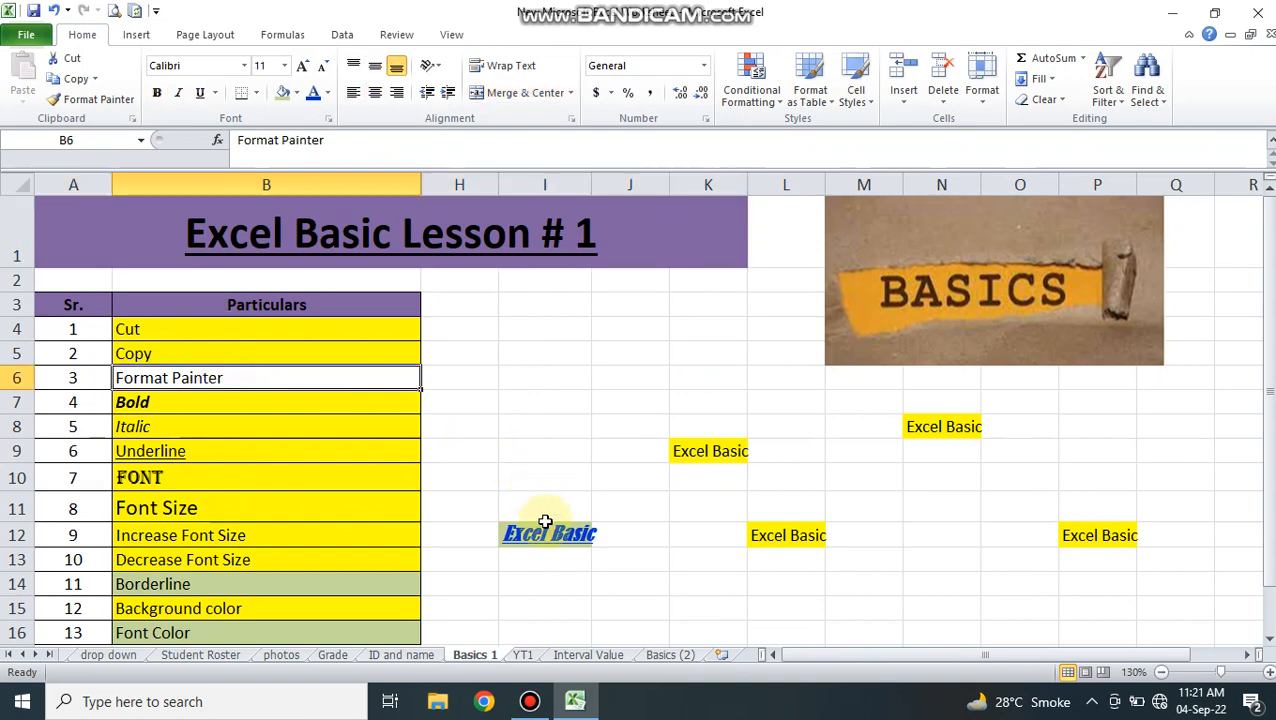
{"action": "left_click", "coordinate": [545, 534]}
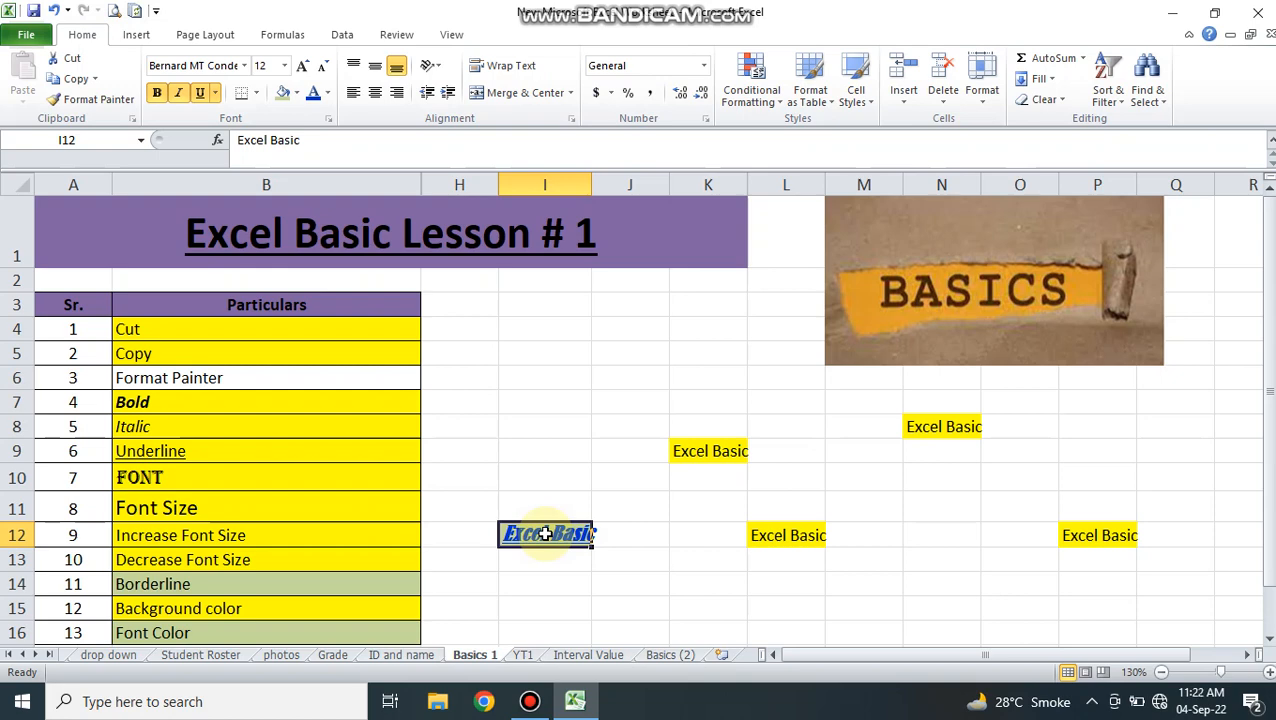
{"action": "left_click", "coordinate": [694, 451]}
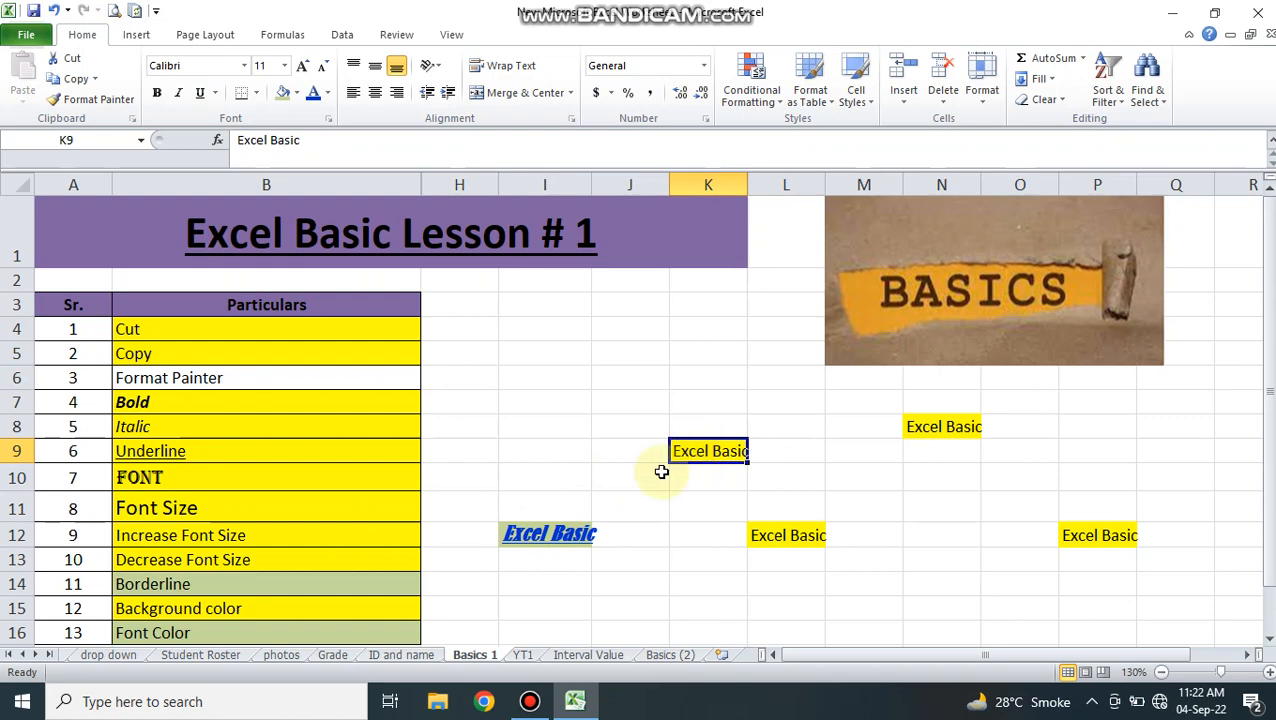
{"action": "left_click", "coordinate": [550, 533]}
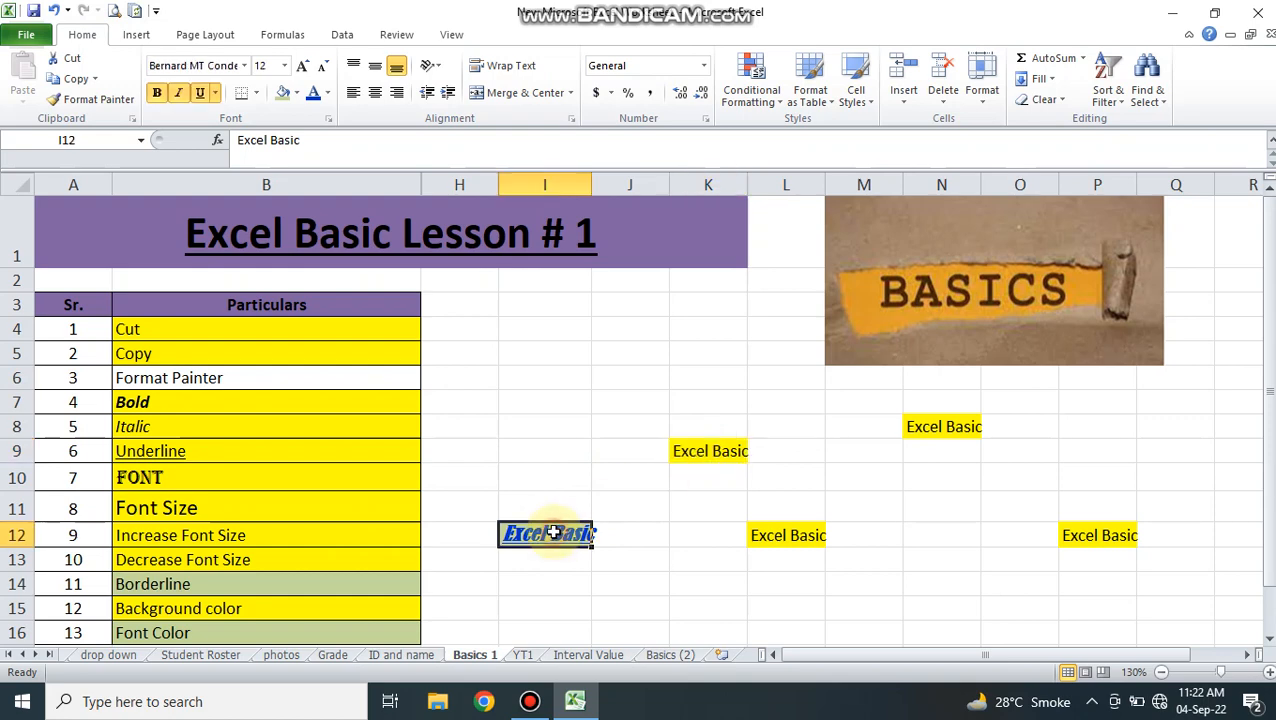
{"action": "left_click", "coordinate": [91, 99]}
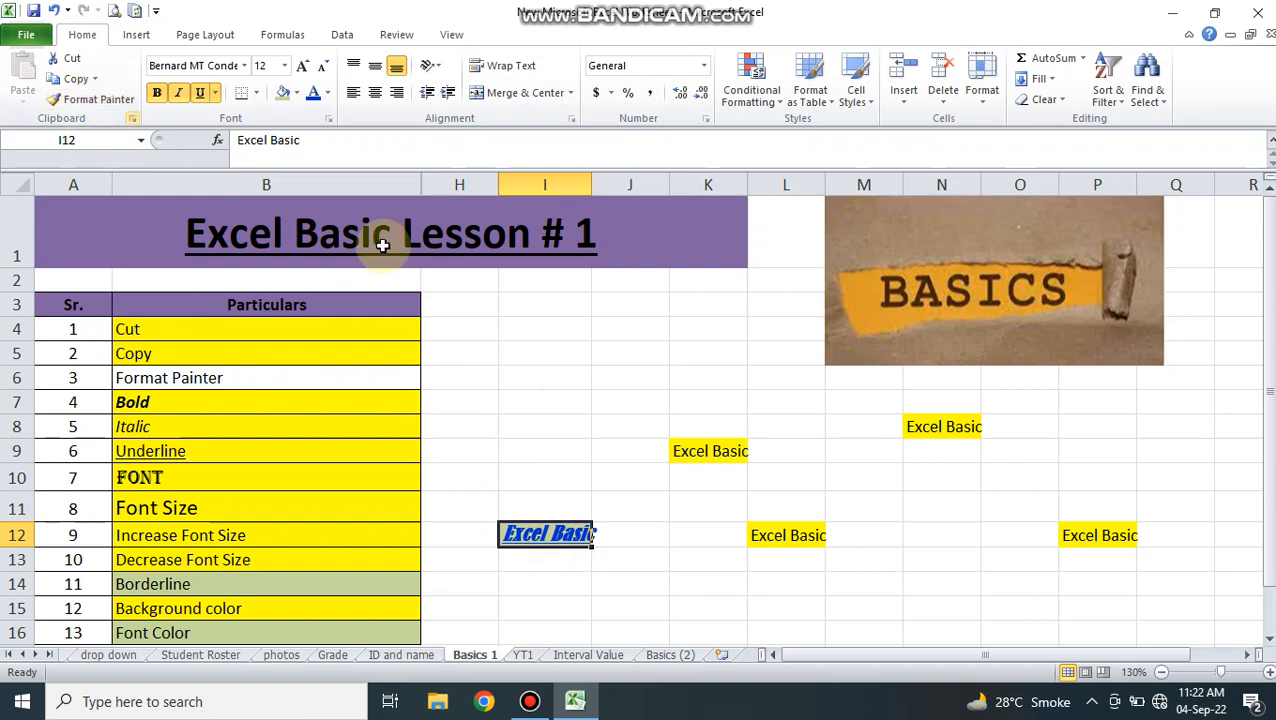
{"action": "left_click", "coordinate": [710, 447]}
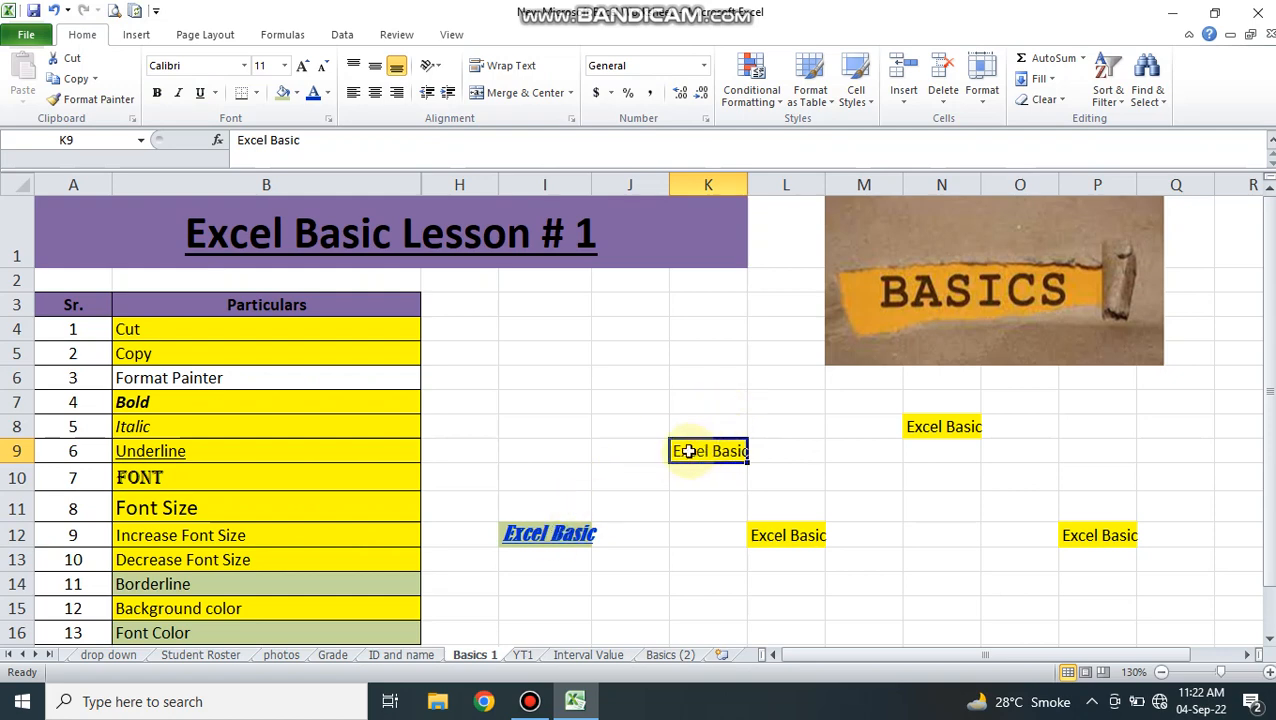
Copy the formatting of the "Excel Basic" text in cell I12 to cells K9, L12 and N8 with Format Painter.
{"action": "left_click", "coordinate": [543, 537]}
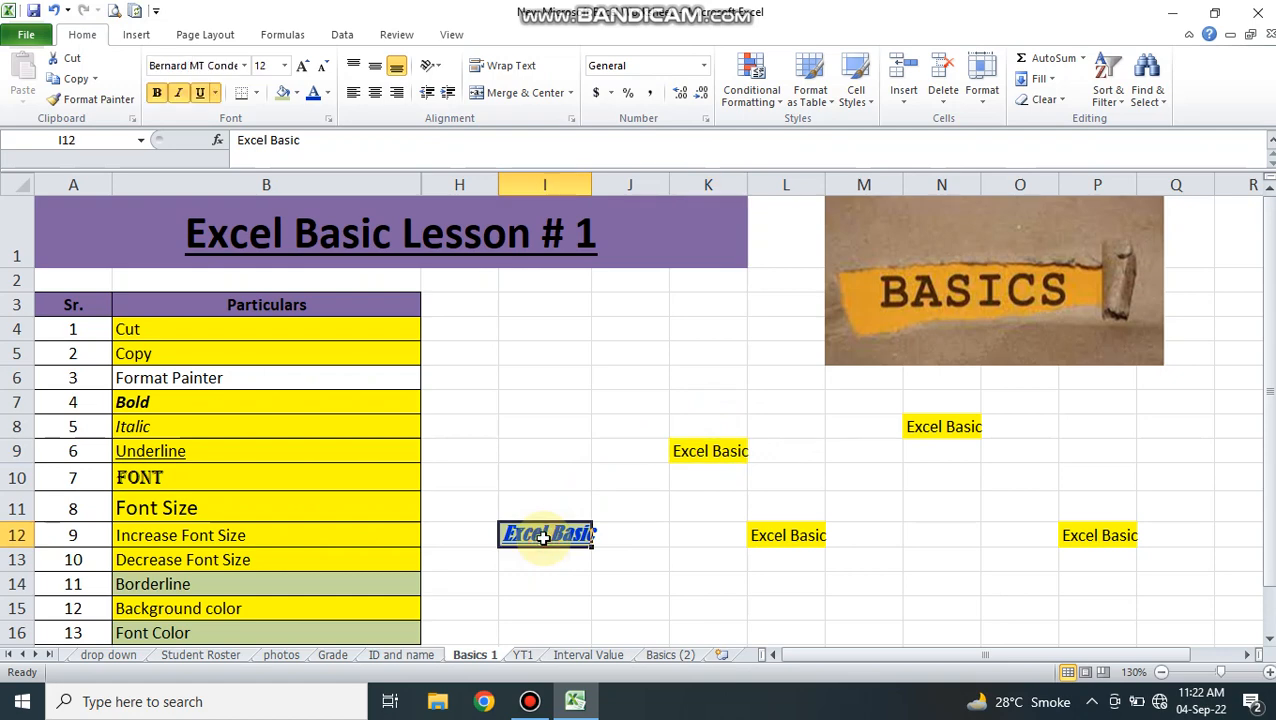
{"action": "left_click", "coordinate": [106, 102]}
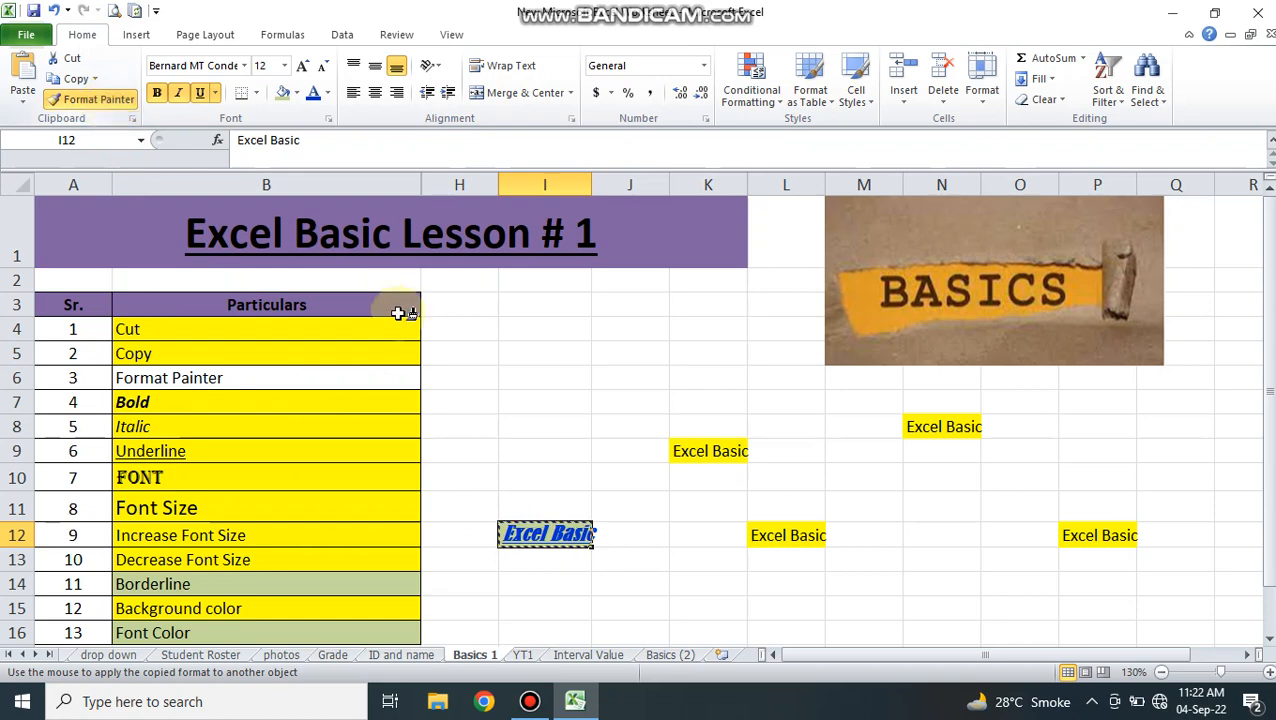
{"action": "left_click", "coordinate": [697, 451]}
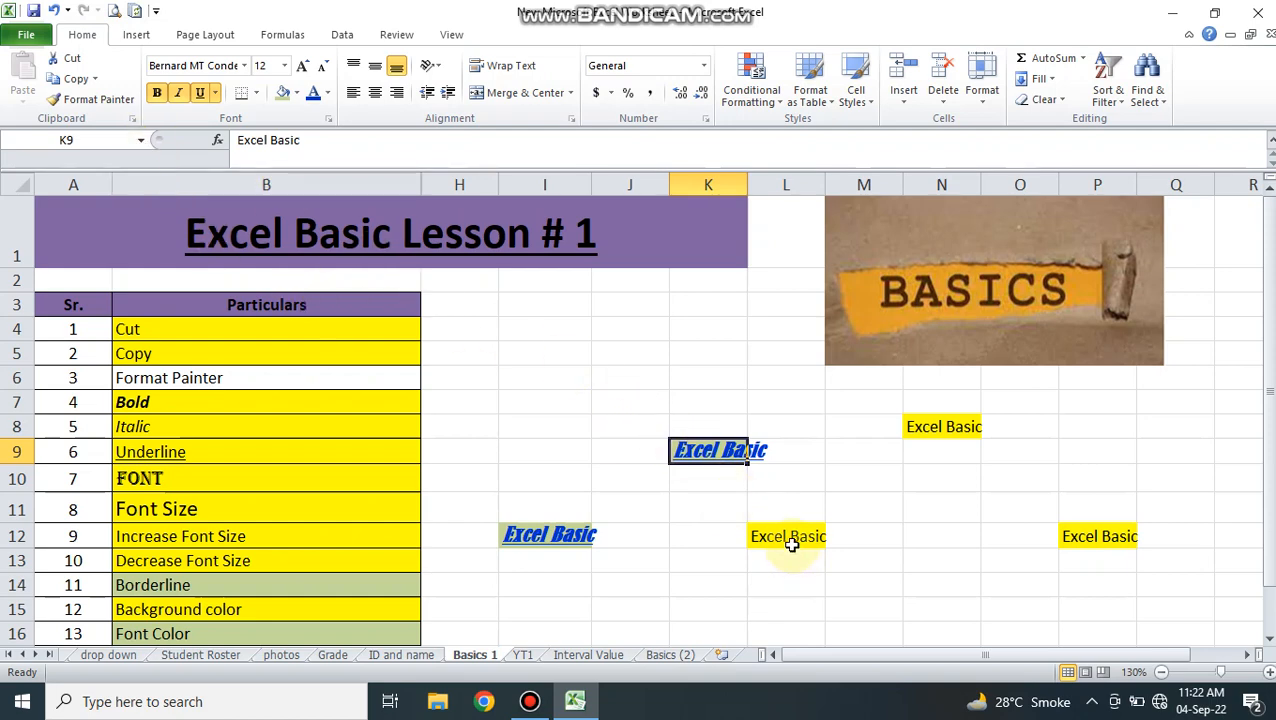
{"action": "left_click", "coordinate": [98, 97]}
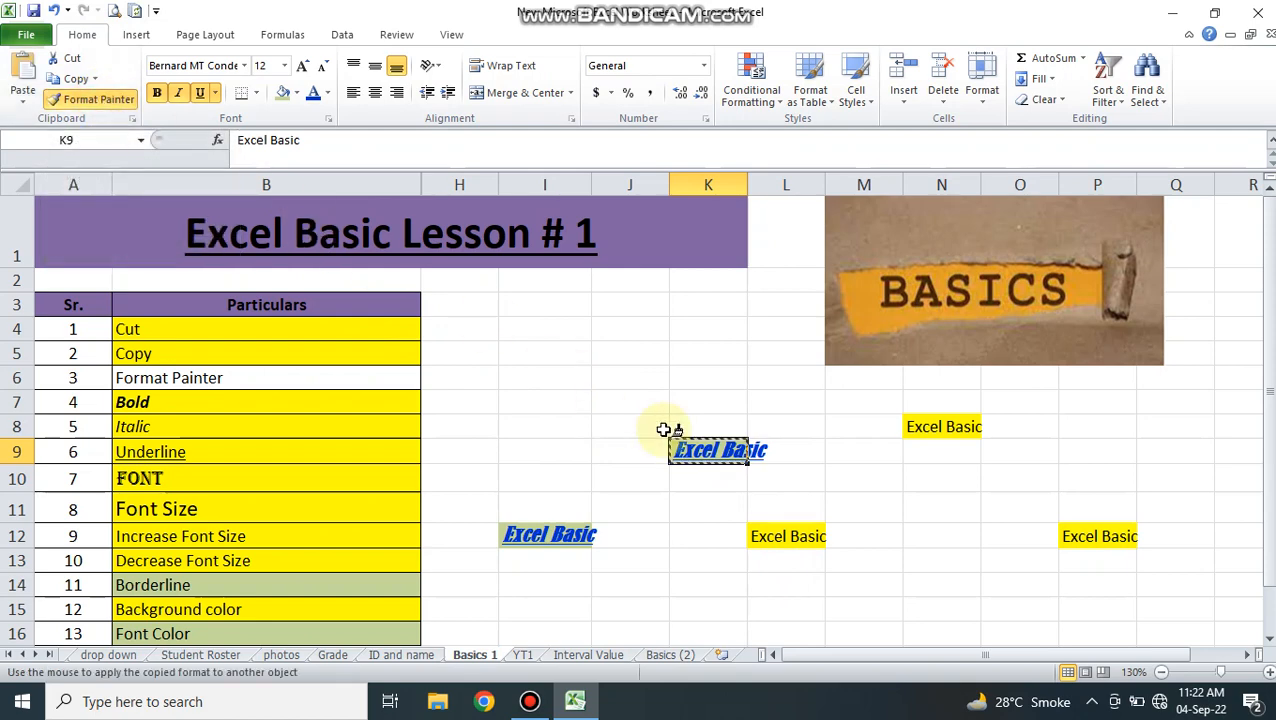
{"action": "left_click", "coordinate": [778, 535]}
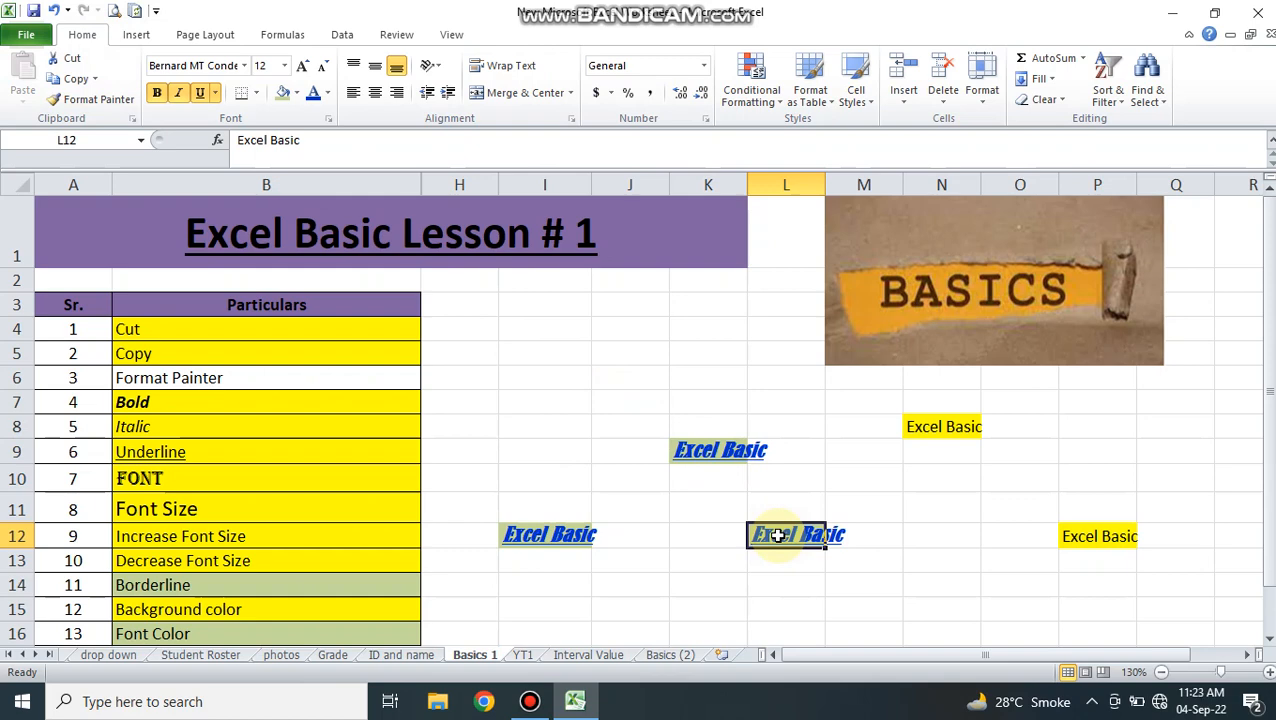
{"action": "left_click", "coordinate": [84, 104]}
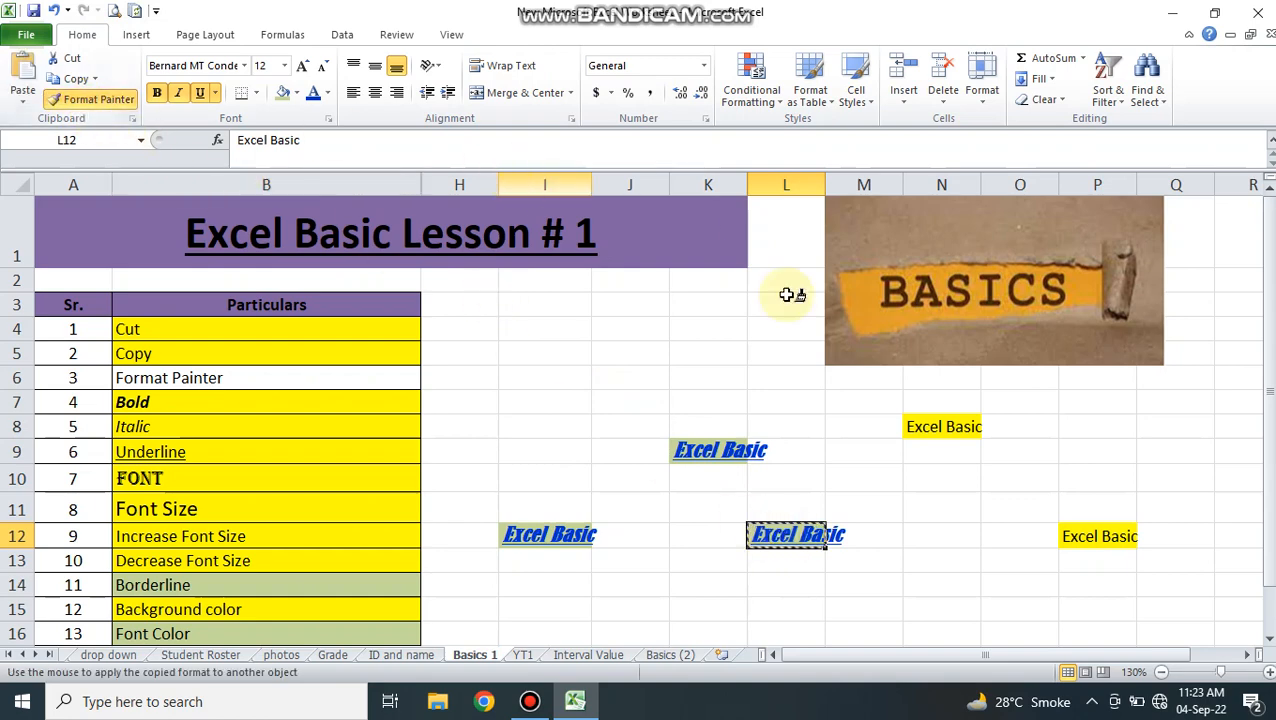
{"action": "left_click", "coordinate": [945, 421]}
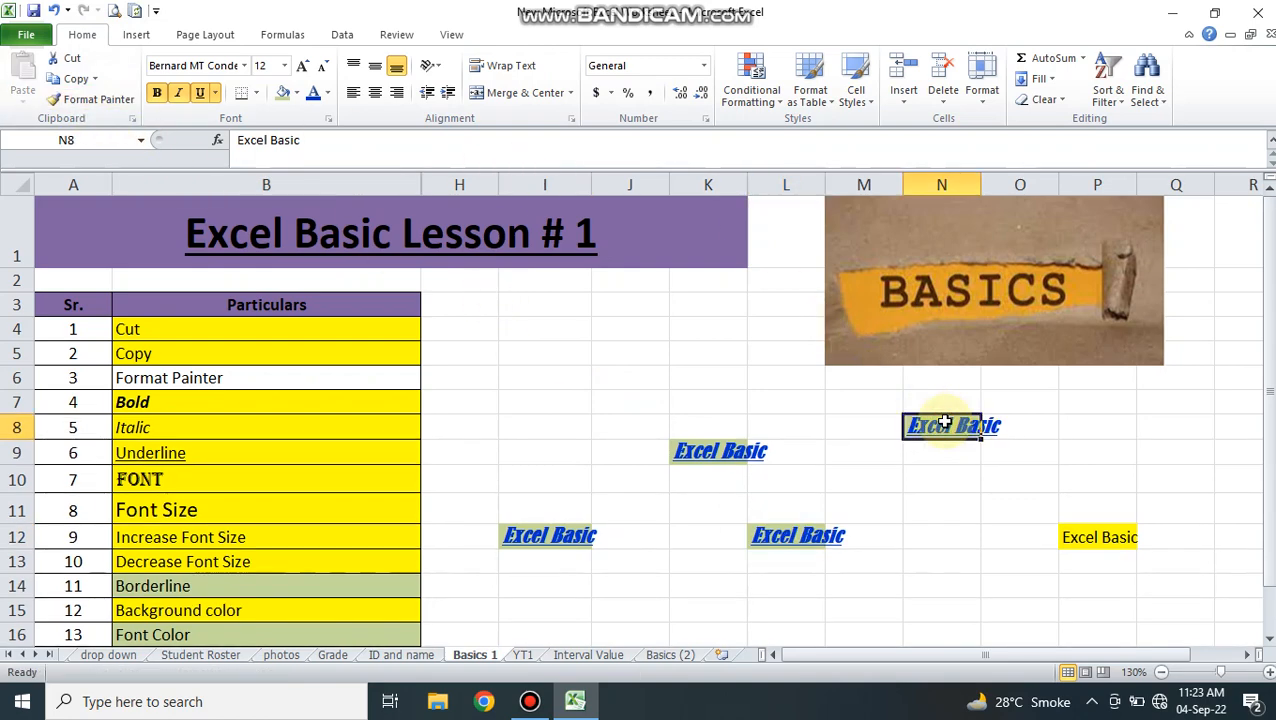
Fill the "Format Painter" entry in cell B6 with light olive green.
{"action": "left_click", "coordinate": [365, 372]}
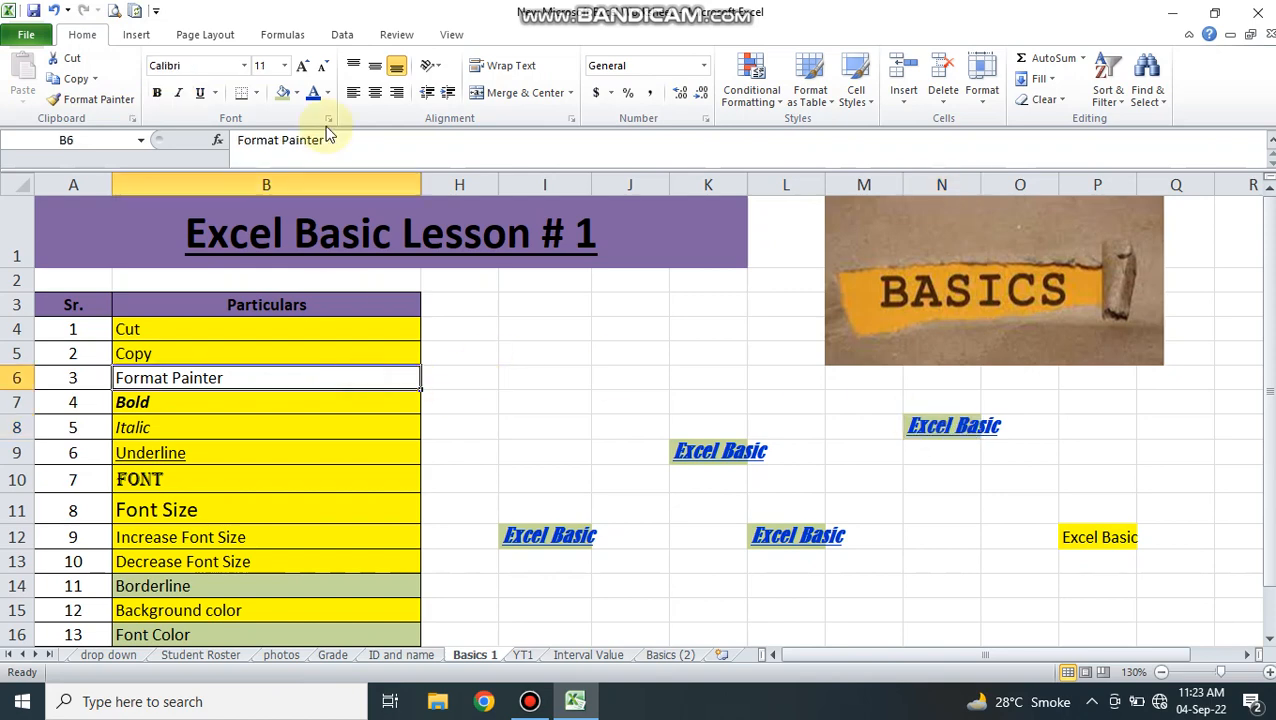
{"action": "left_click", "coordinate": [284, 93]}
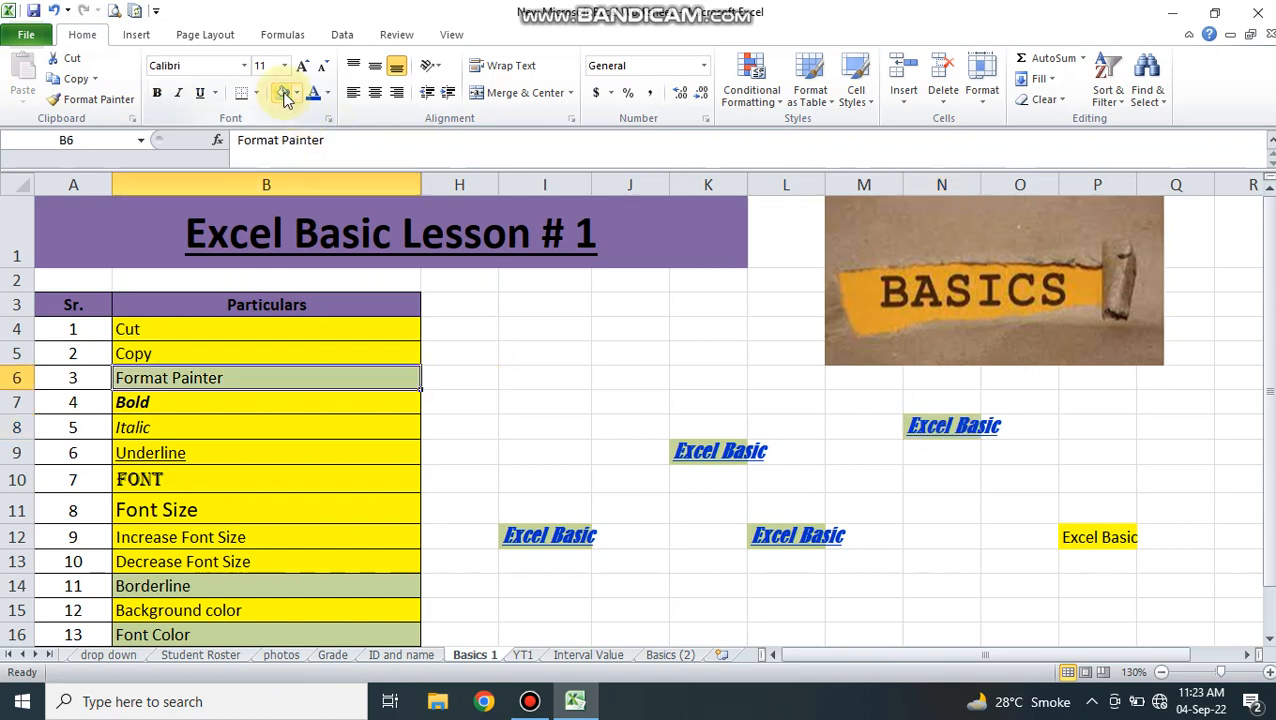